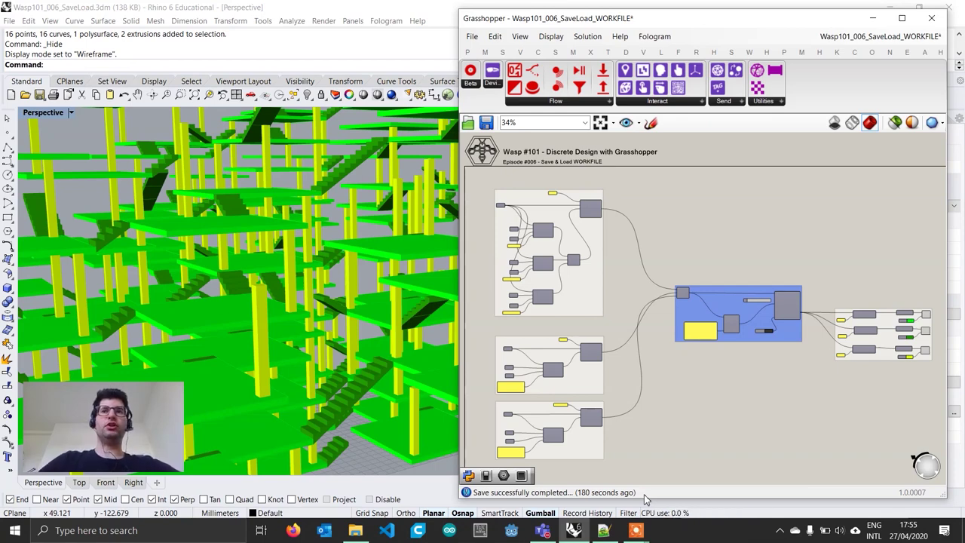
Examine the stochastic aggregation component, the part filters and preview components fed by it, and the aggregated model in the viewport.
scroll(933, 380, "up", 3)
right_click_drag(909, 375, 832, 428)
left_click_drag(891, 422, 814, 298)
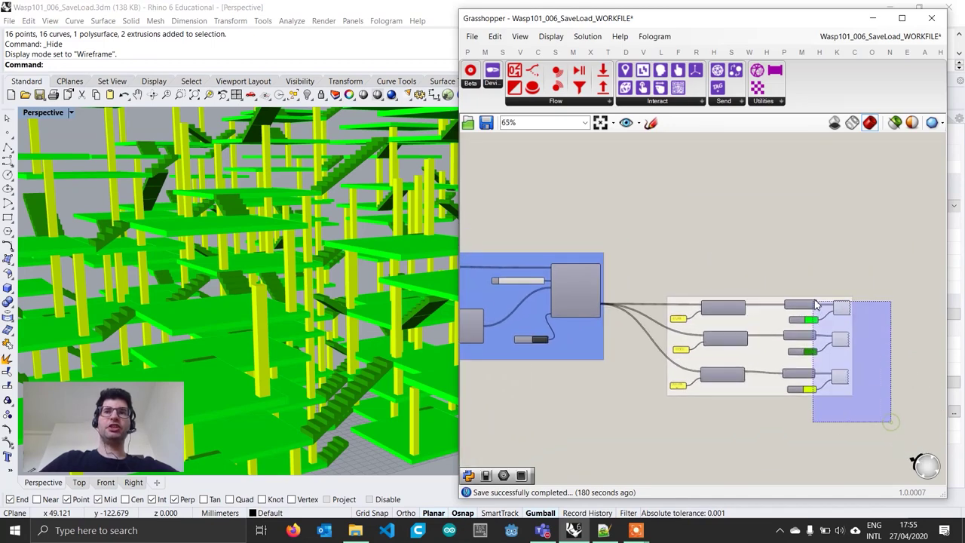
left_click(567, 407)
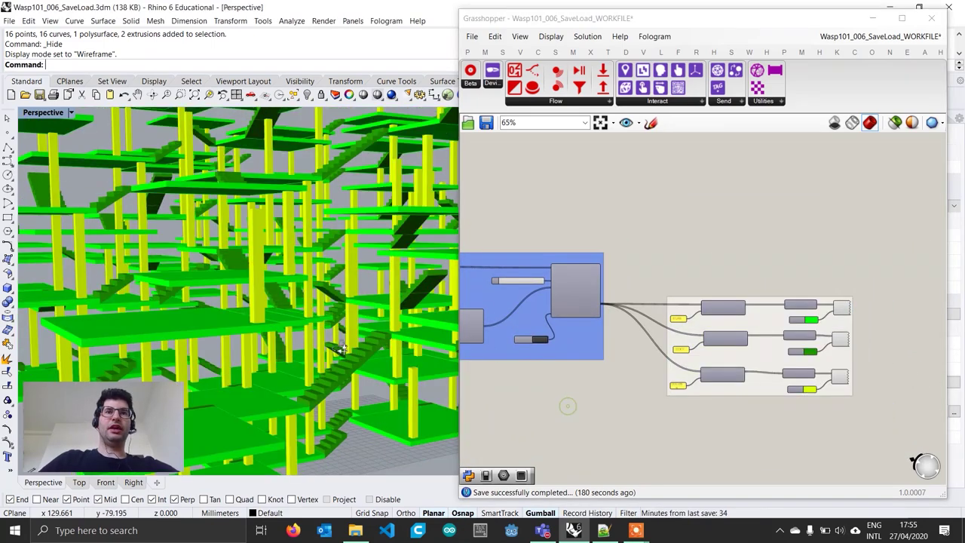
left_click_drag(864, 421, 784, 257)
left_click(661, 244)
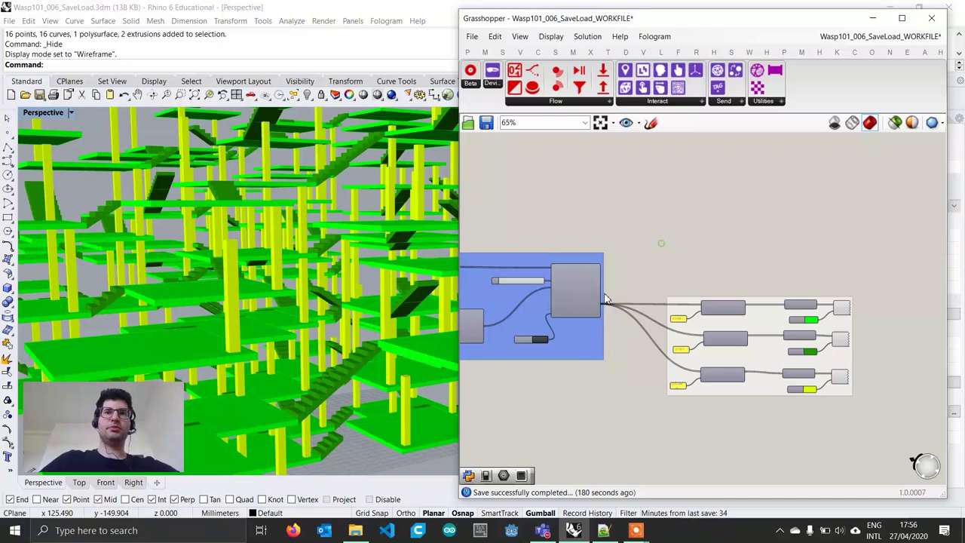
right_click_drag(575, 315, 662, 324)
scroll(662, 325, "up", 2)
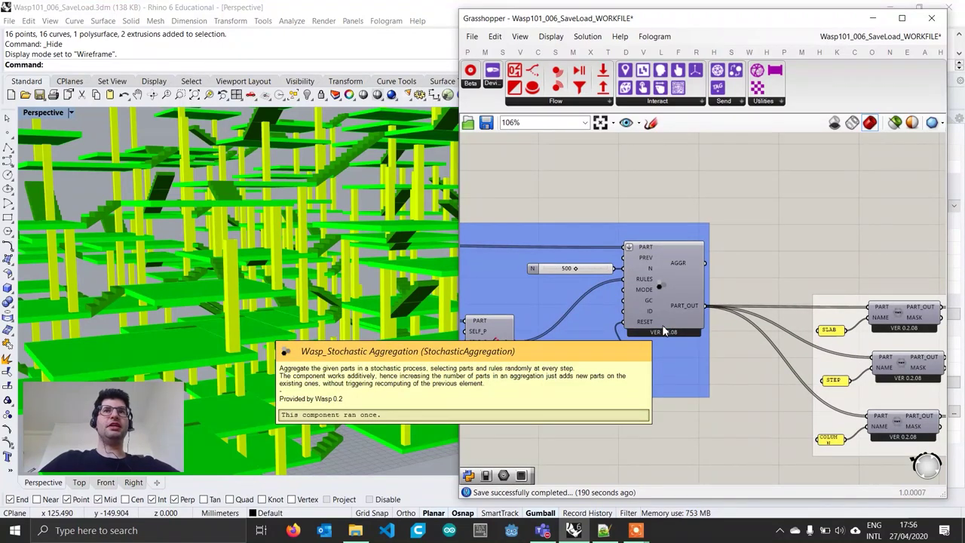
scroll(715, 348, "down", 3)
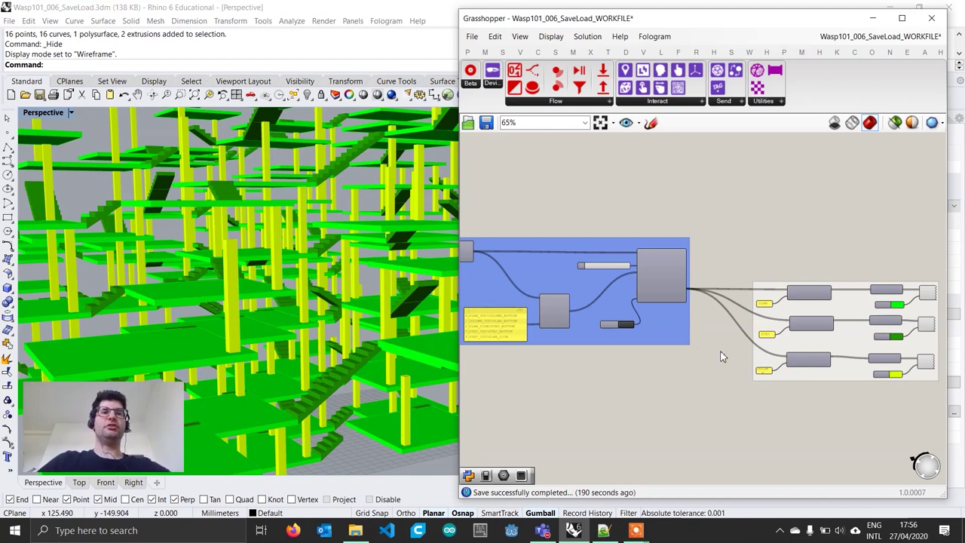
right_click_drag(718, 366, 692, 362)
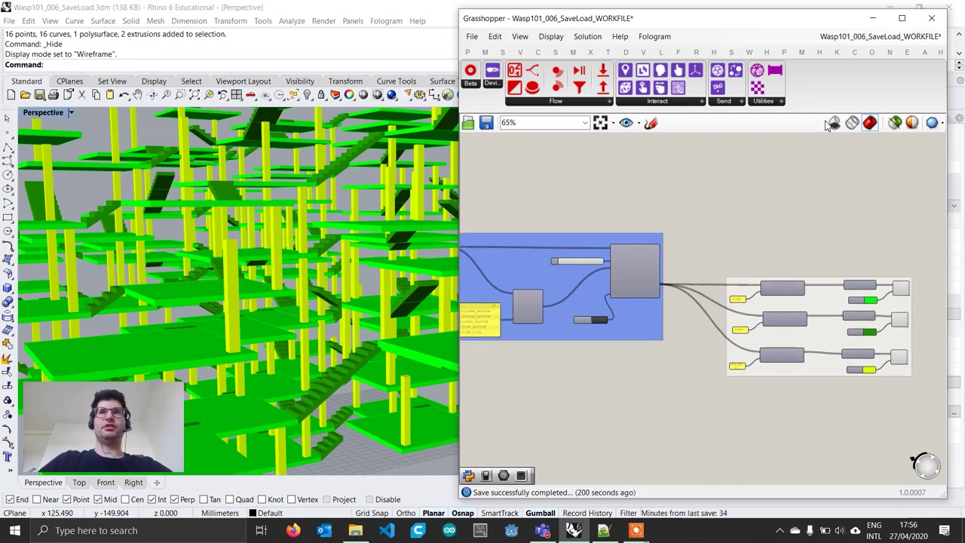
Show the Wasp component set and widen the Grasshopper window so the aggregation component and the part filters fit together.
left_click(753, 53)
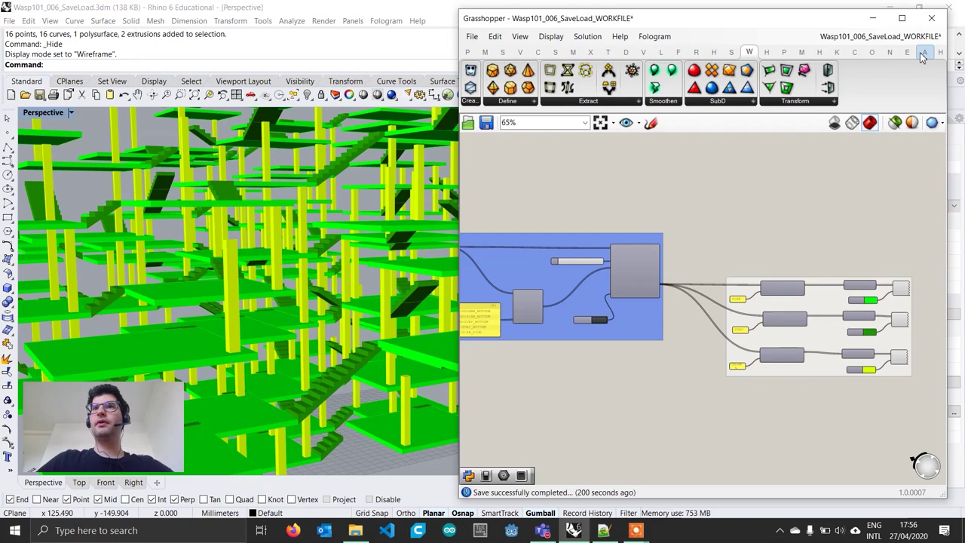
left_click(902, 17)
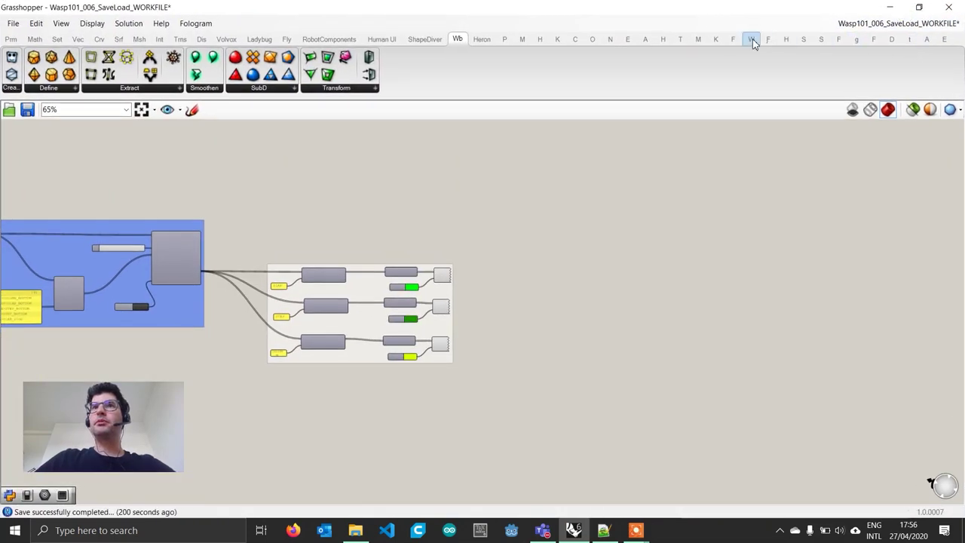
left_click(752, 36)
left_click(918, 12)
scroll(663, 307, "up", 2)
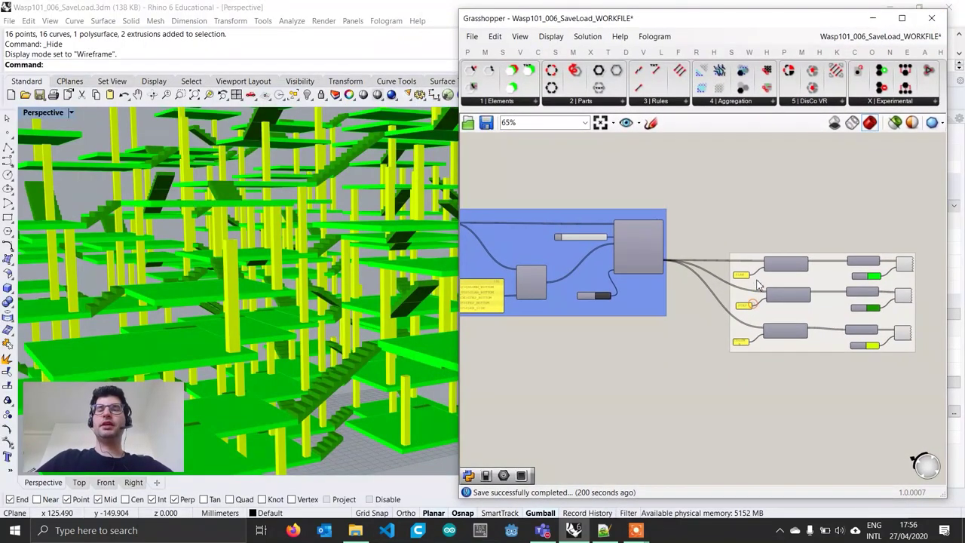
scroll(663, 308, "up", 2)
right_click_drag(663, 307, 631, 269)
left_click_drag(461, 230, 368, 230)
right_click_drag(505, 311, 587, 326)
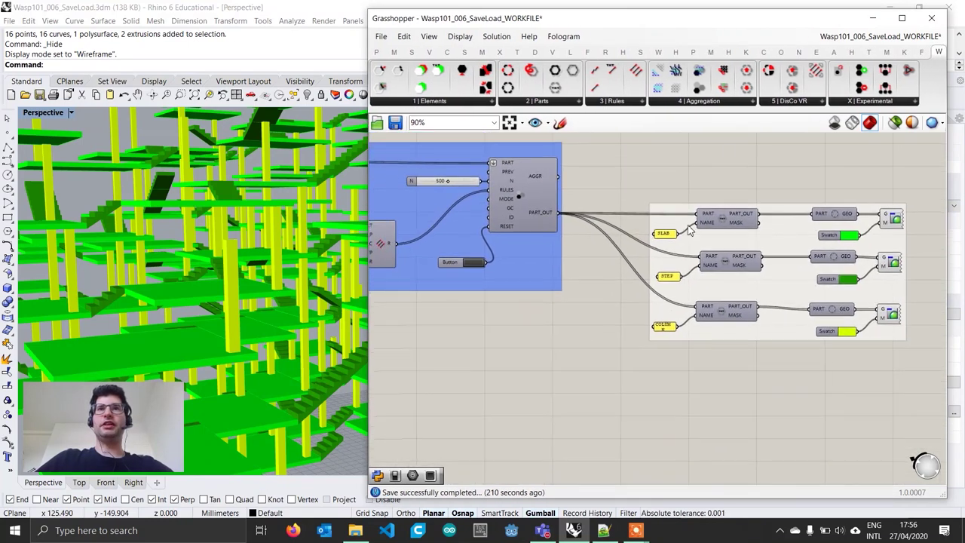
Place a Wasp_Save to File component on the empty canvas below the aggregation and part filter groups.
left_click(708, 101)
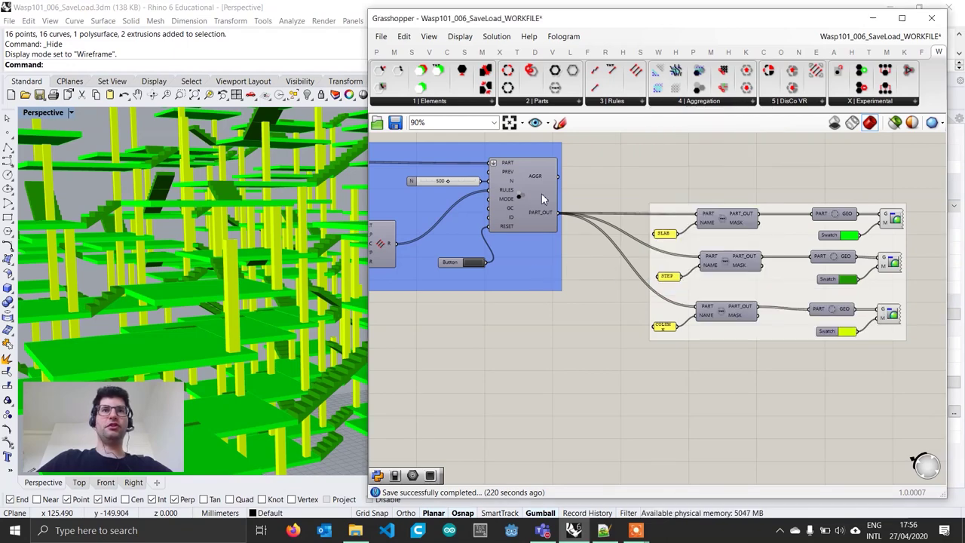
left_click(323, 294)
scroll(304, 283, "down", 3)
scroll(300, 286, "up", 2)
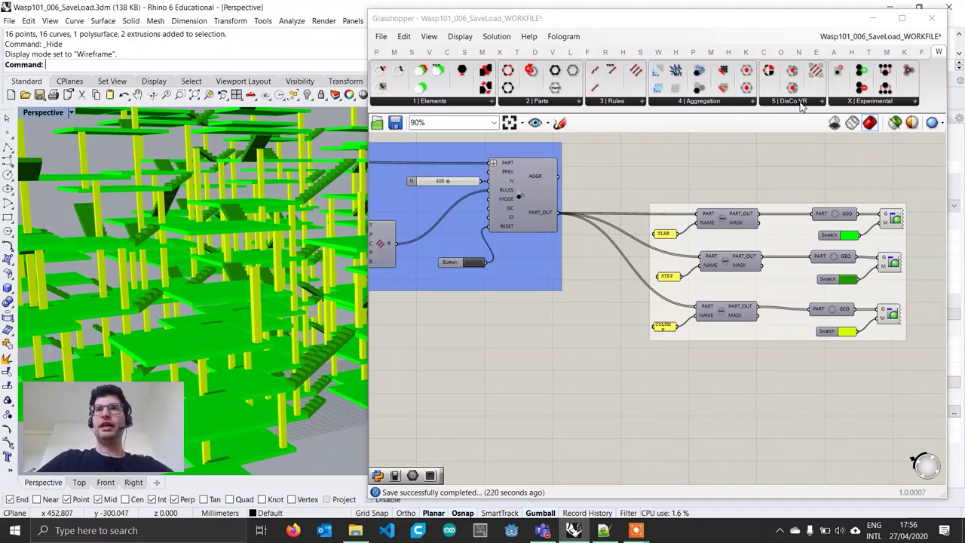
left_click(723, 101)
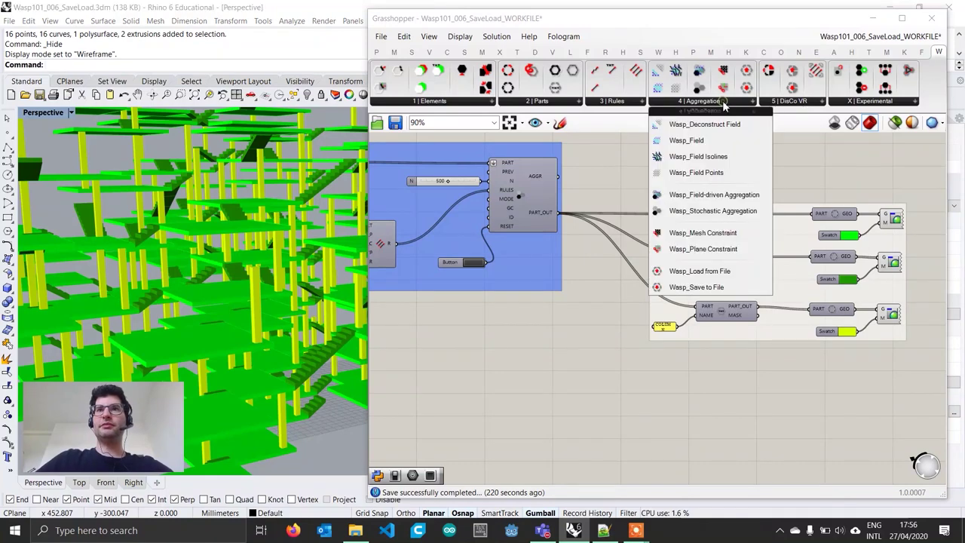
left_click(698, 287)
left_click(615, 409)
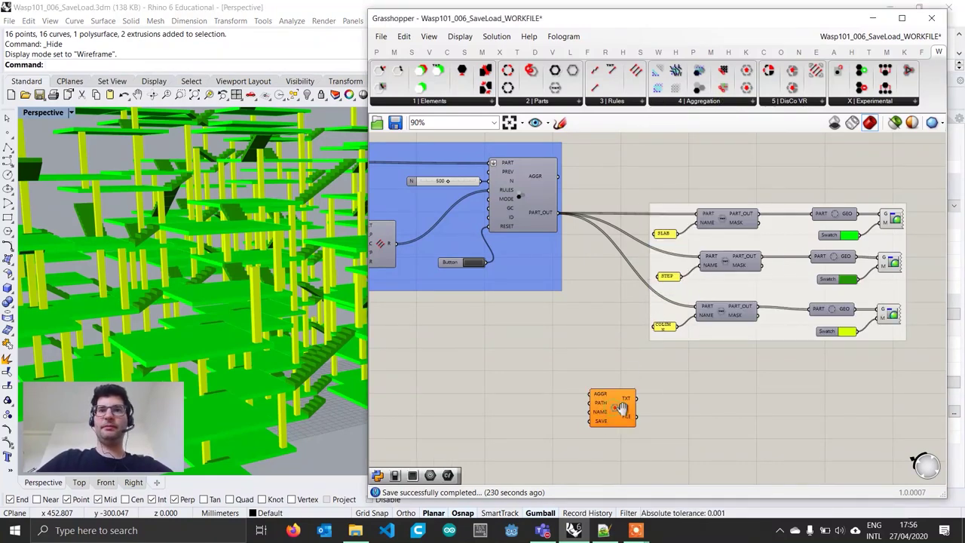
right_click_drag(621, 409, 633, 332)
left_click_drag(625, 337, 645, 373)
right_click_drag(634, 301, 621, 376)
scroll(620, 343, "up", 1)
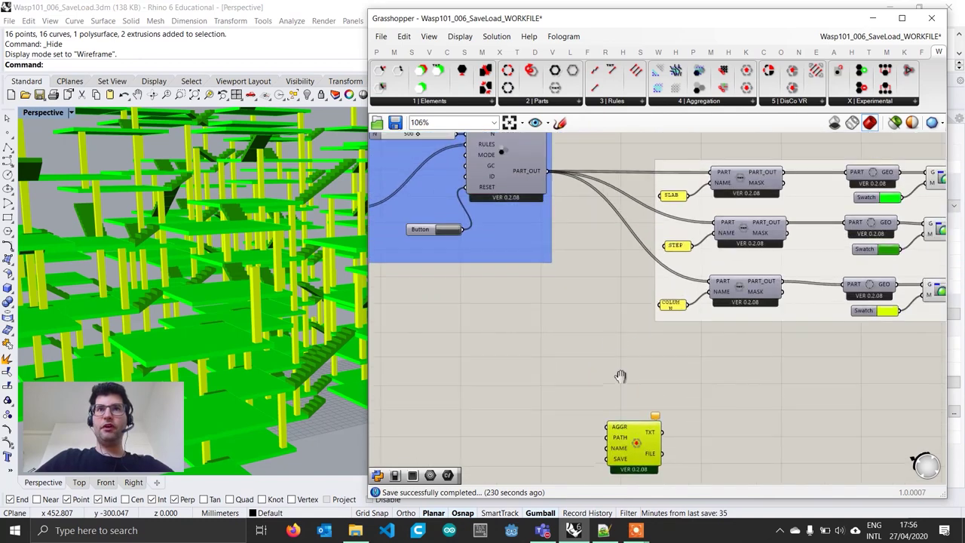
scroll(620, 375, "down", 2)
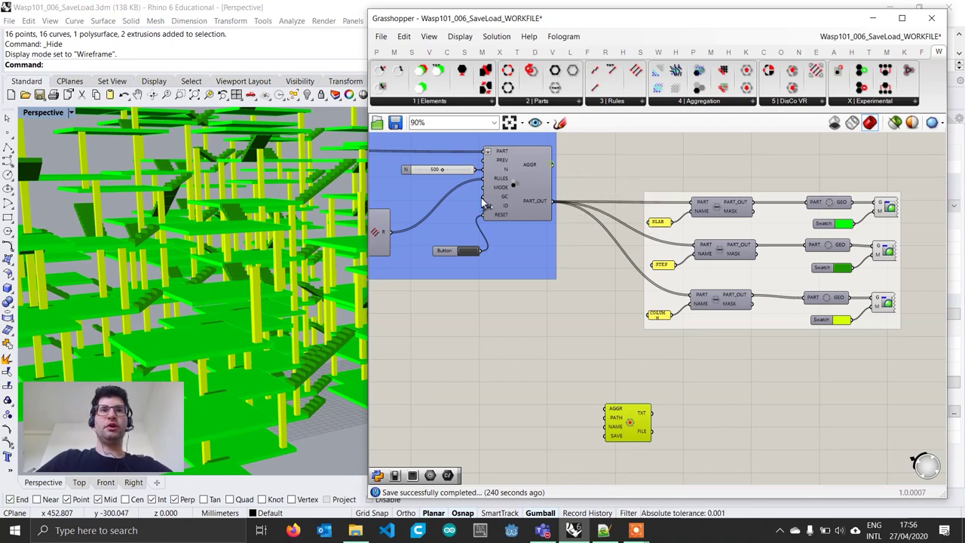
Set the aggregation's part count N to 357 and reset the stochastic aggregation to generate a new variation.
left_click(269, 317)
scroll(268, 316, "down", 10)
scroll(229, 330, "up", 3)
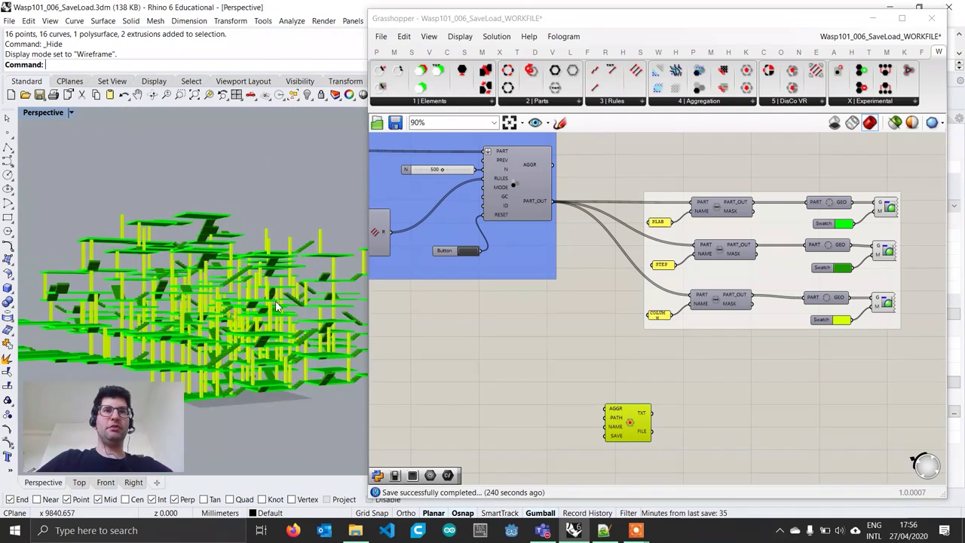
scroll(444, 164, "up", 3)
left_click_drag(444, 165, 420, 164)
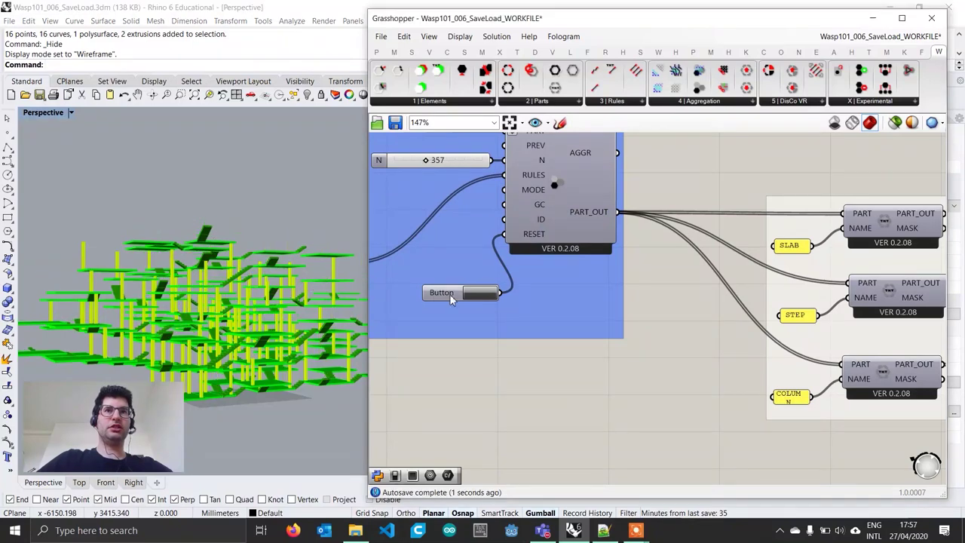
left_click(488, 296)
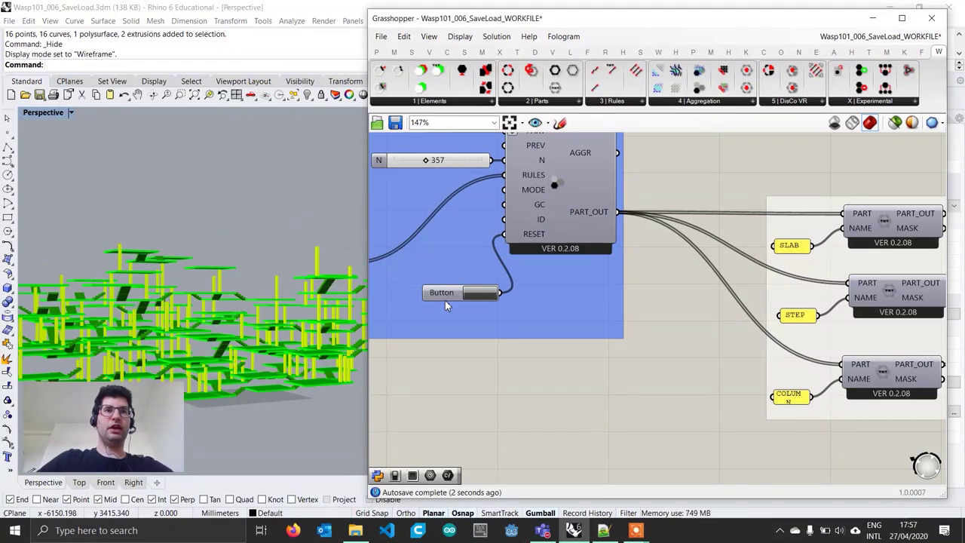
left_click(234, 286)
scroll(236, 281, "down", 4)
scroll(236, 282, "up", 5)
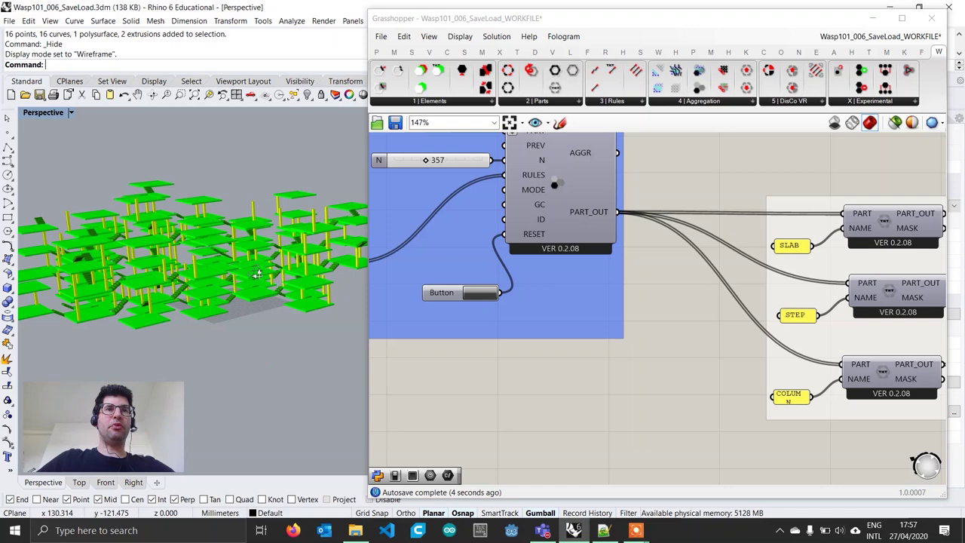
scroll(550, 285, "down", 1)
Connect the AGGR output of the stochastic aggregation to the AGGR input of the Save to File component.
scroll(550, 285, "down", 2)
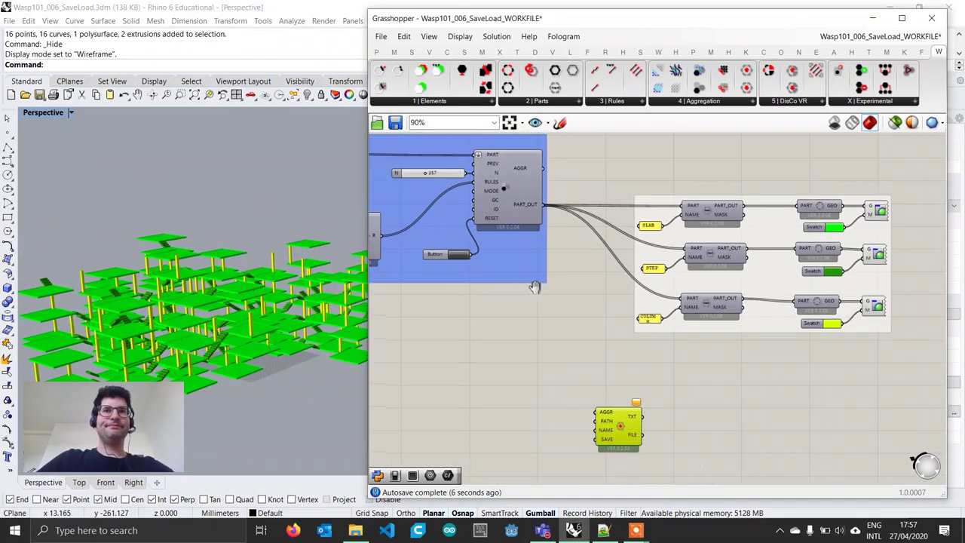
left_click_drag(592, 215, 594, 413)
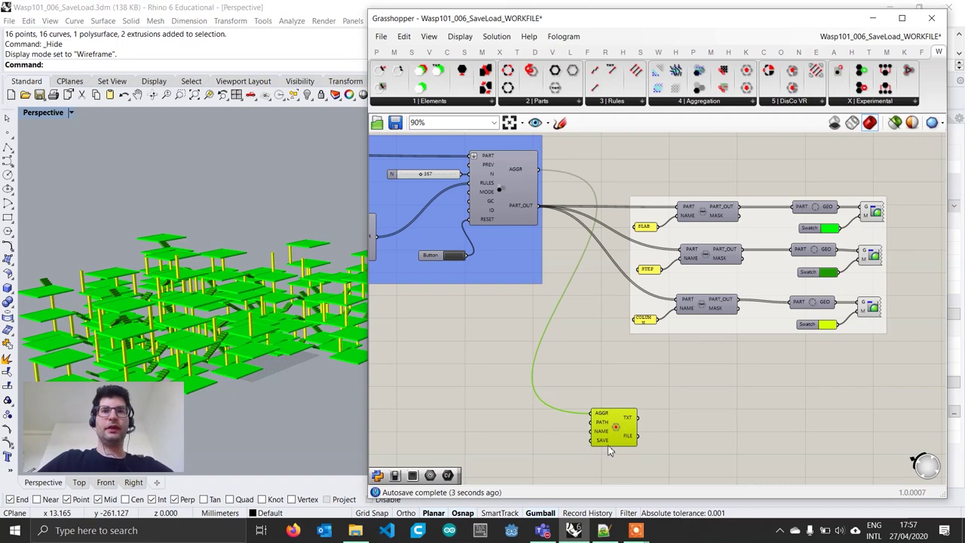
scroll(610, 451, "up", 3)
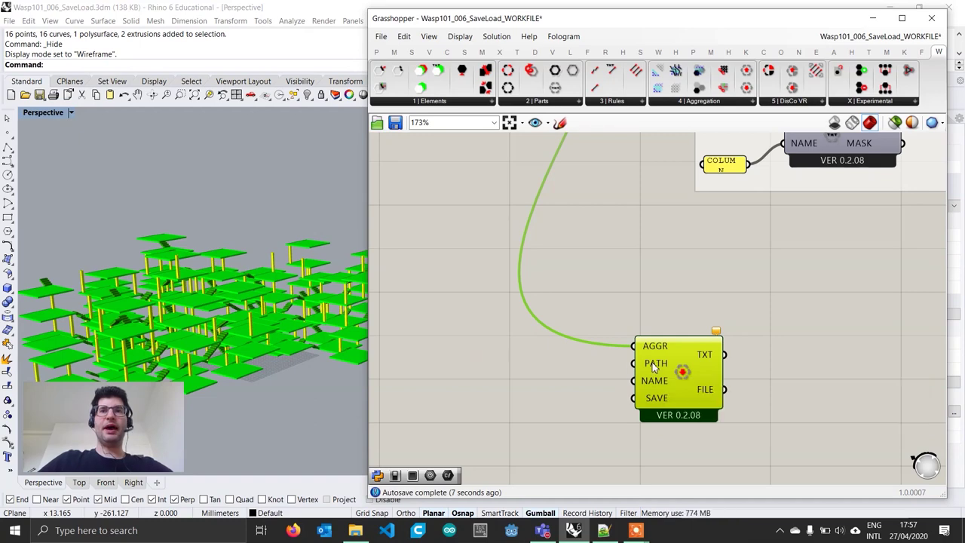
scroll(716, 368, "down", 1)
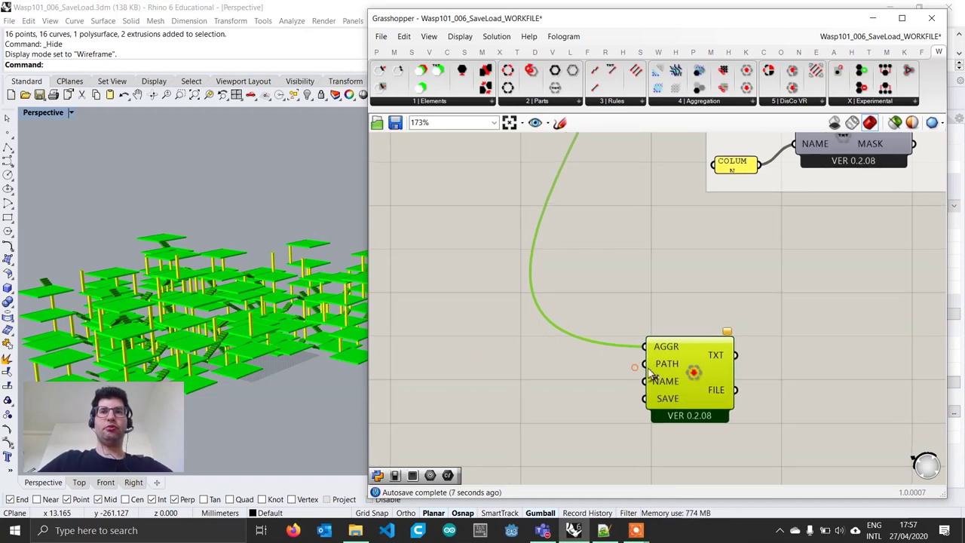
Add a File Path parameter beside the inputs of the Save to File component.
double_click(527, 371)
type("fi")
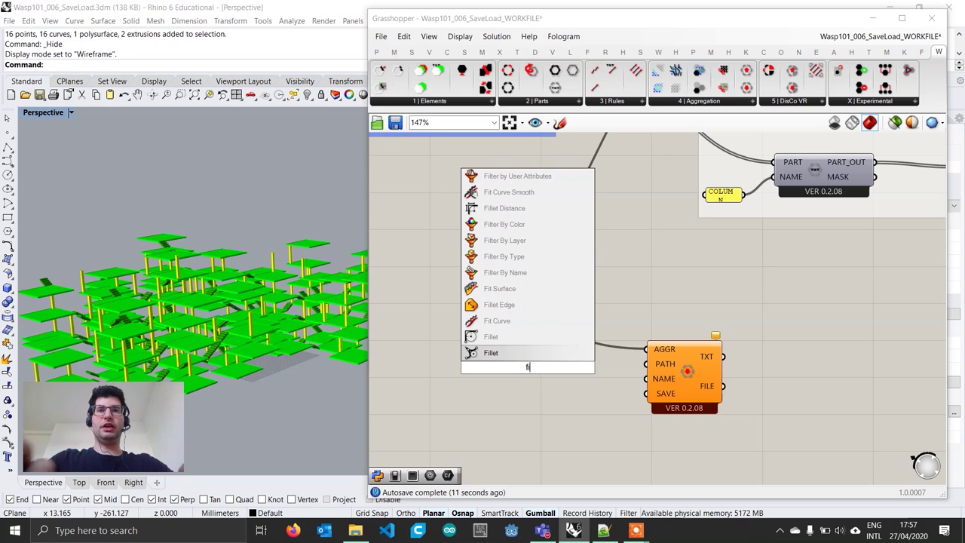
type("le path")
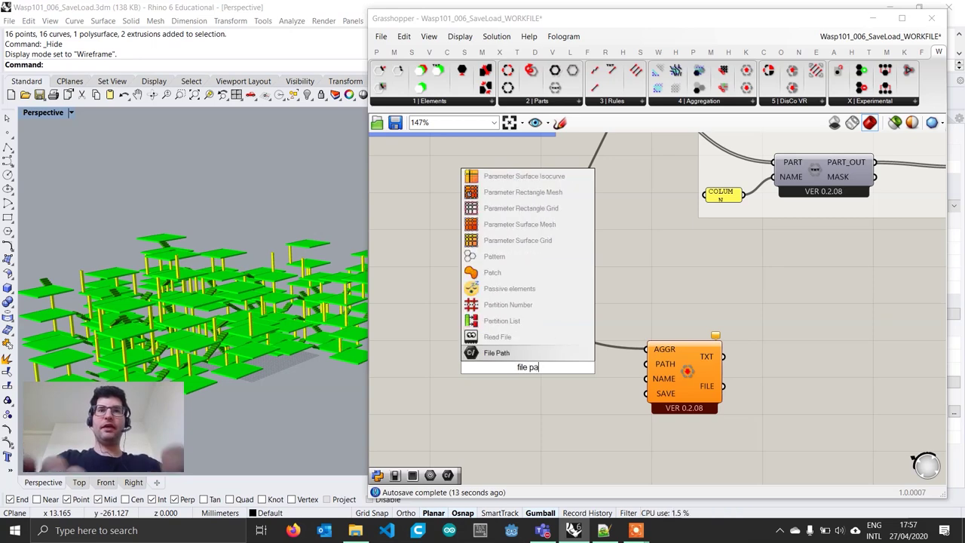
key("Return")
left_click_drag(538, 367, 549, 370)
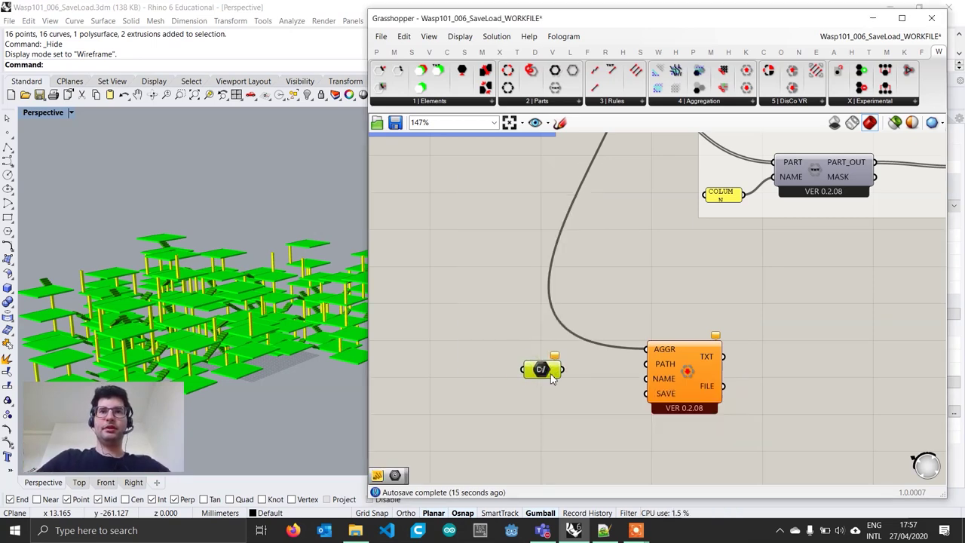
Set the File Path parameter to the Desktop directory and connect it to the PATH input of the Save to File component.
right_click(548, 373)
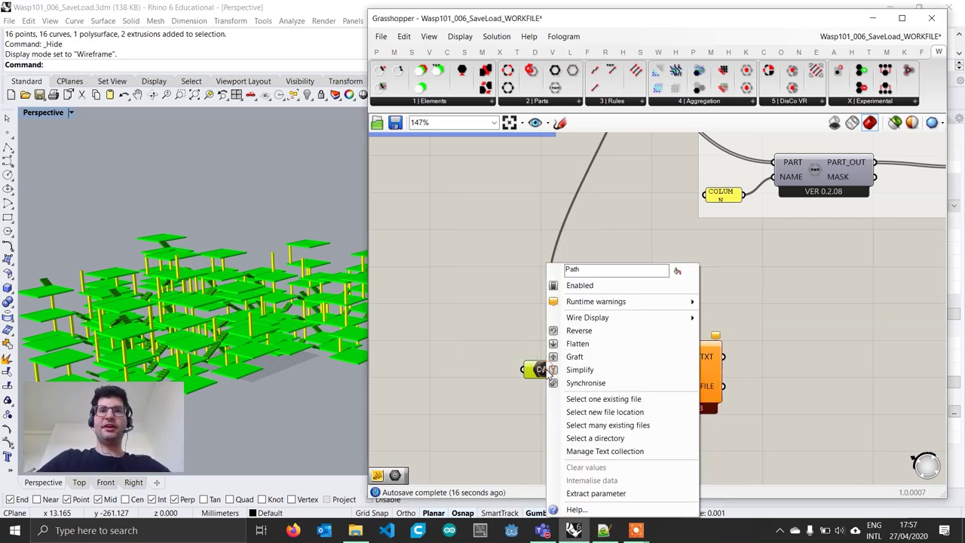
left_click(593, 443)
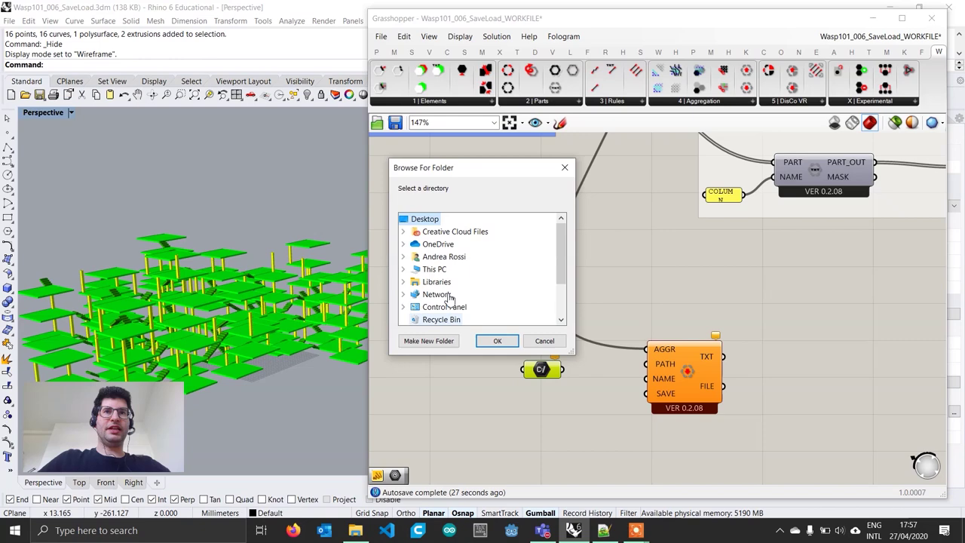
left_click(498, 341)
mouse_move(556, 377)
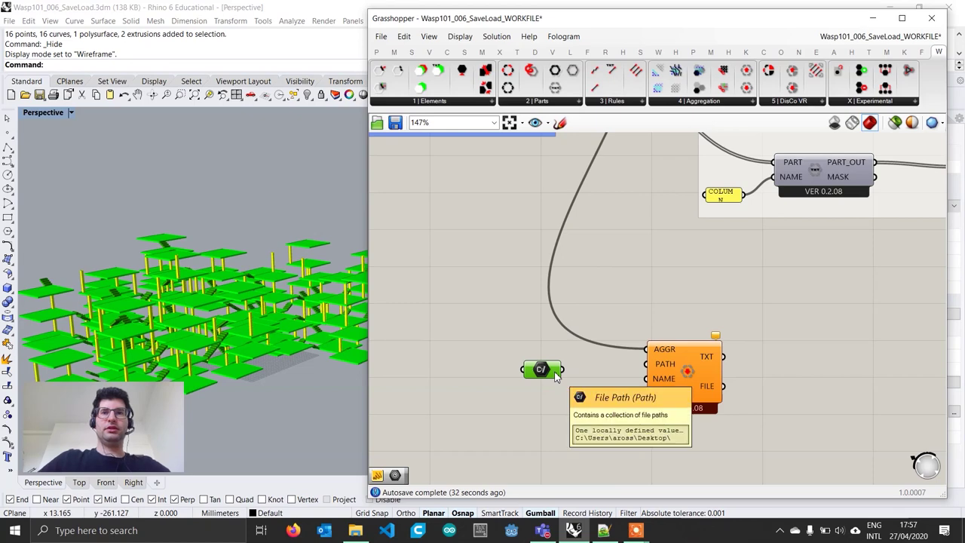
left_click_drag(562, 369, 648, 365)
left_click_drag(542, 369, 574, 367)
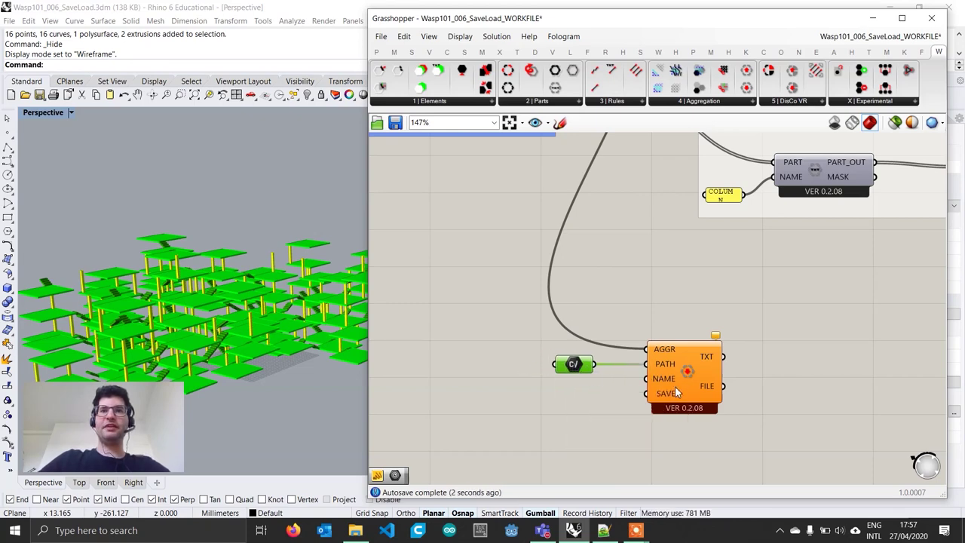
Add a panel containing the text maison_wasp beside the inputs of the Save to File component.
double_click(546, 393)
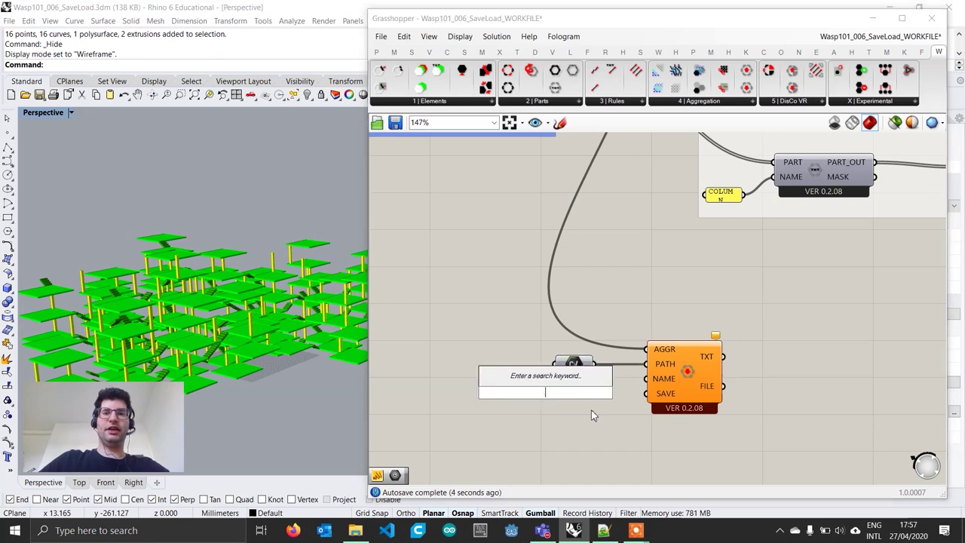
left_click(591, 409)
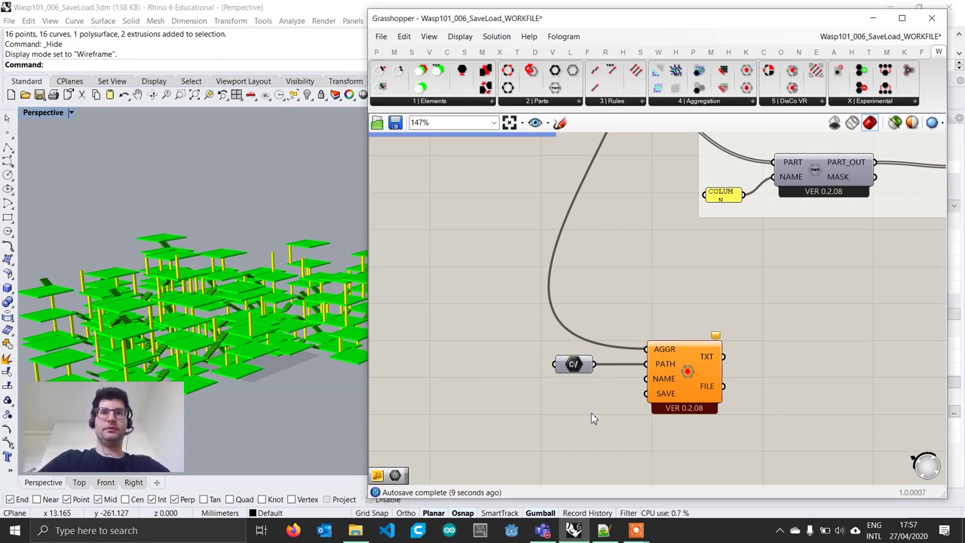
double_click(592, 414)
type("panel")
key("Return")
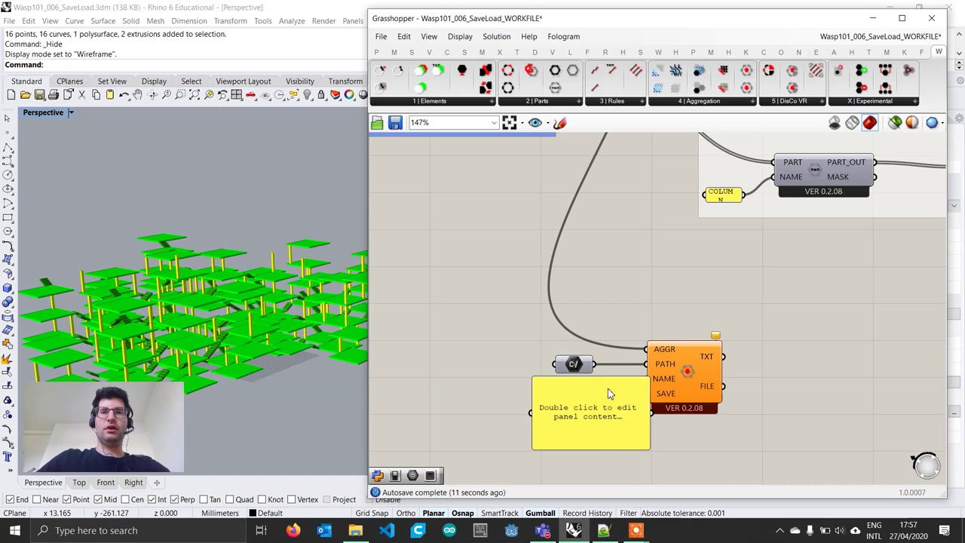
left_click_drag(612, 379, 573, 389)
key("F2")
type("ma")
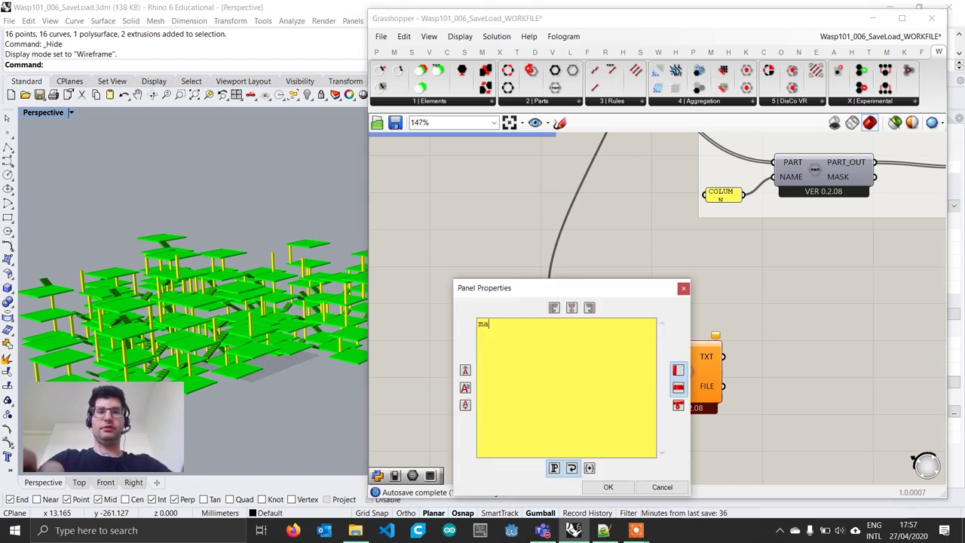
type("ison_wasp")
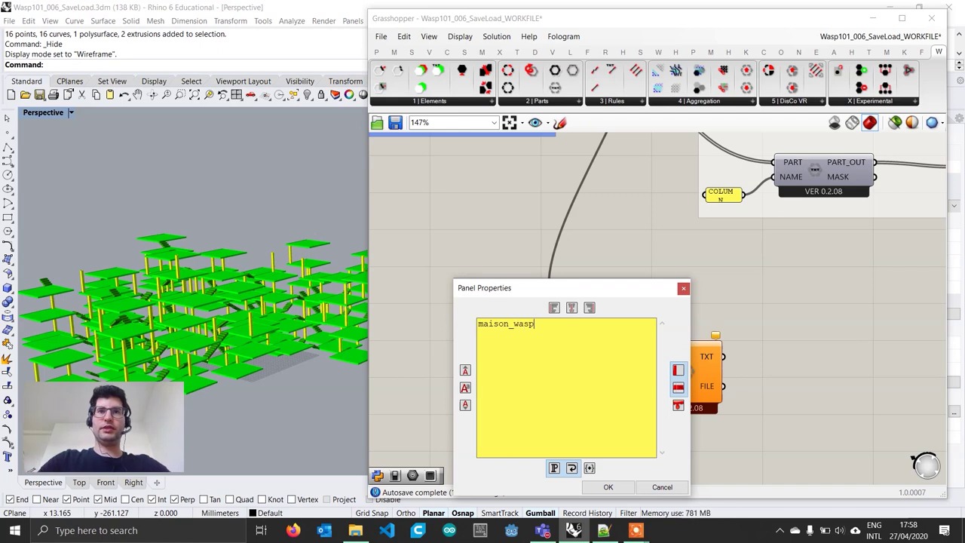
left_click(629, 487)
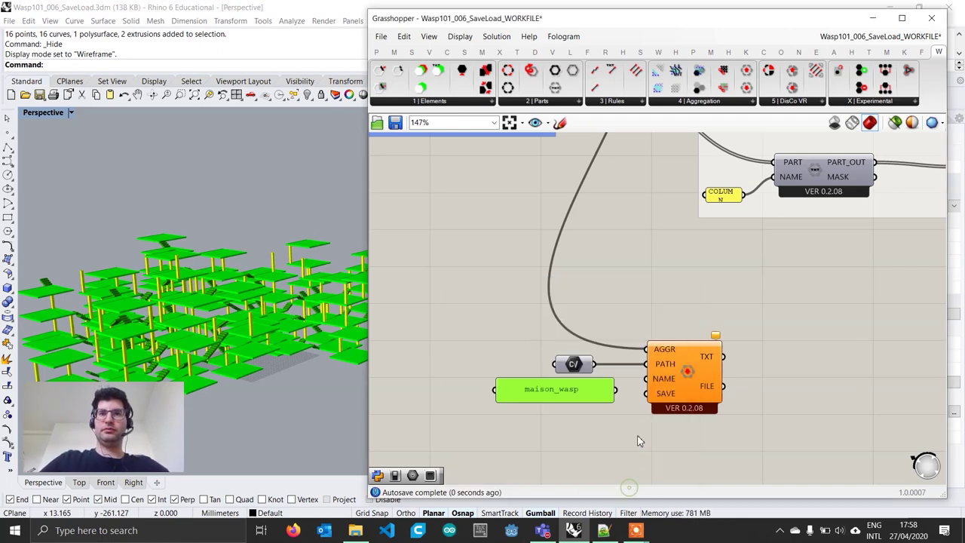
Connect the maison_wasp panel to the NAME input and align the panel and File Path parameter with the Save to File inputs.
left_click_drag(623, 387, 649, 378)
left_click(588, 399)
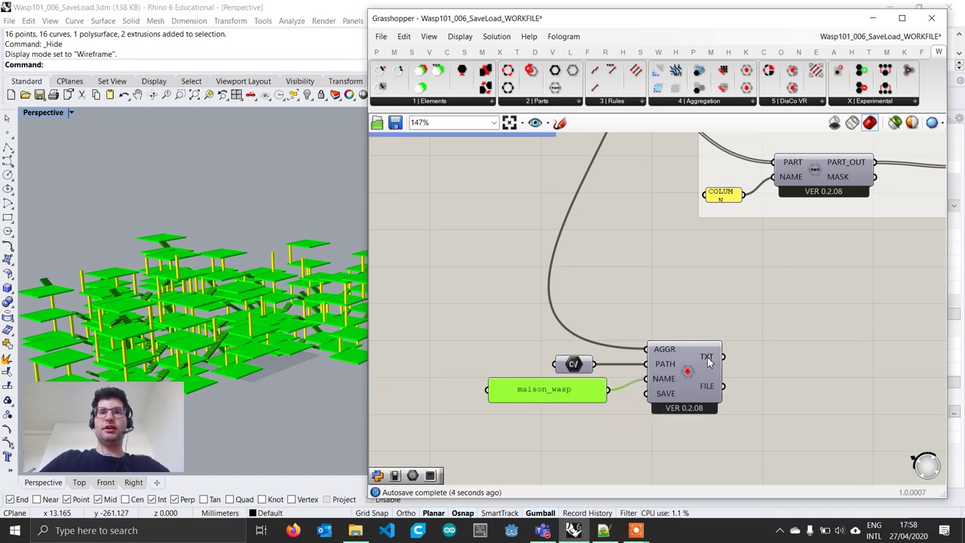
mouse_move(707, 364)
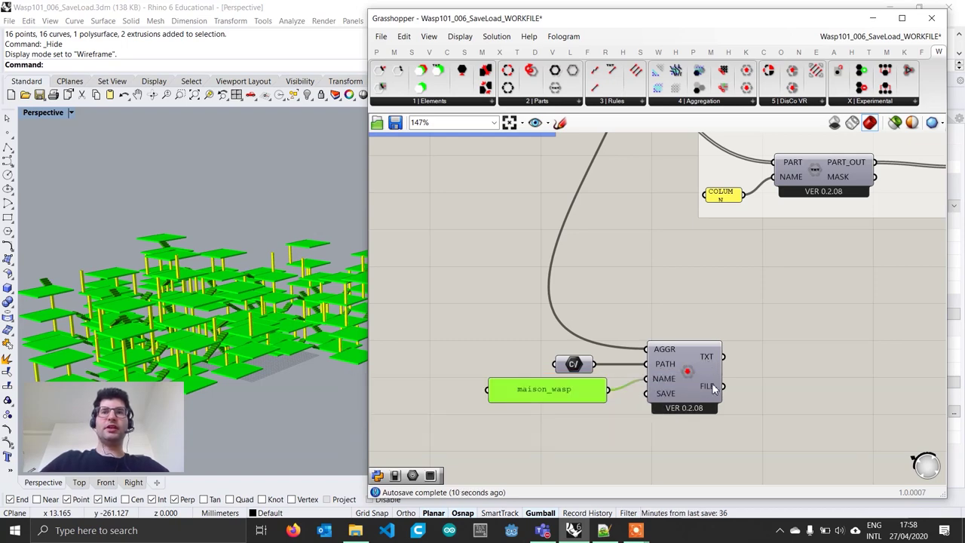
mouse_move(713, 388)
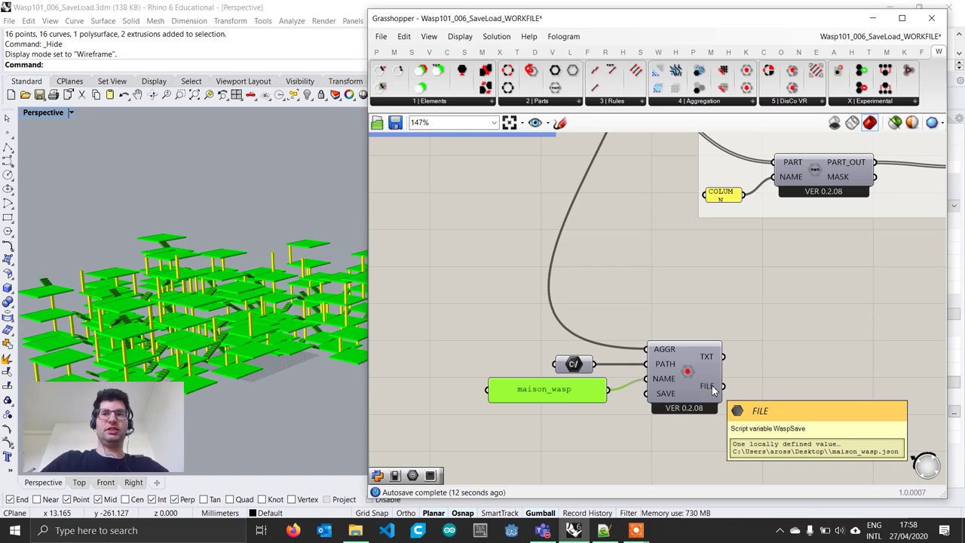
left_click(588, 365)
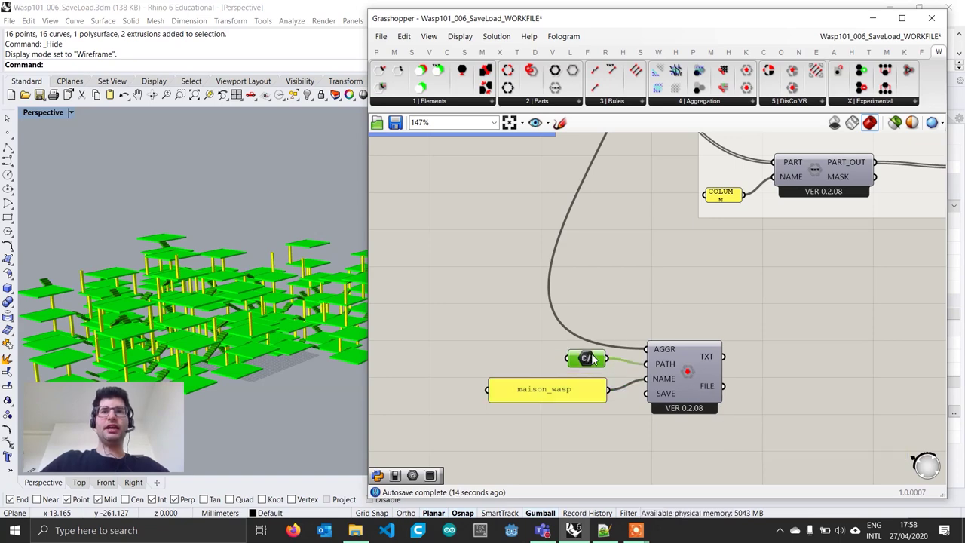
left_click_drag(584, 391, 563, 381)
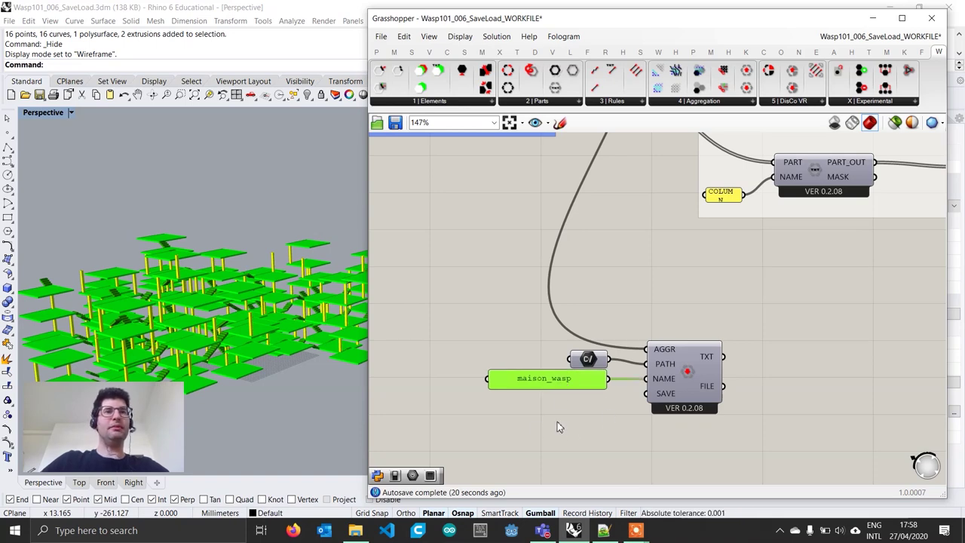
Connect a new Button to the SAVE input of the Save to File component and trigger it once to write the file.
double_click(576, 413)
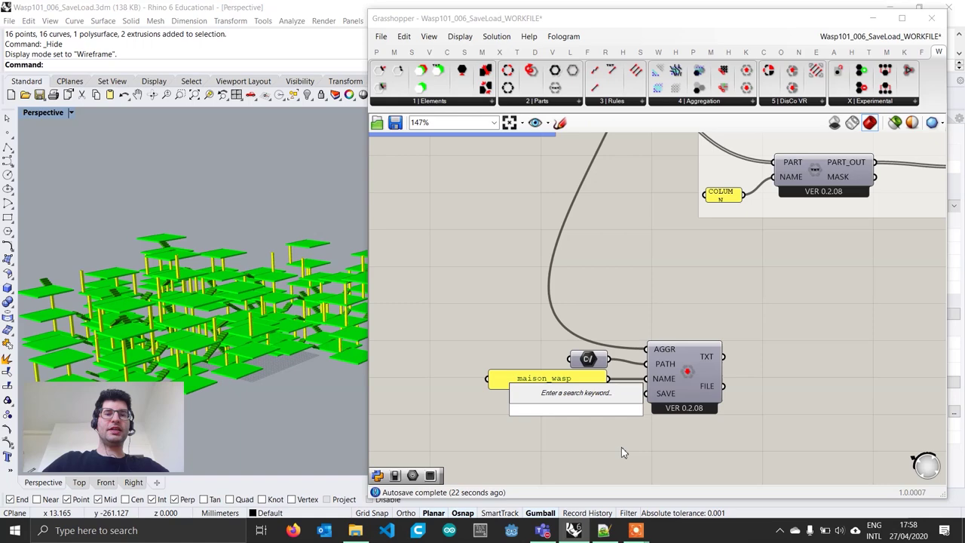
type("button")
key("Return")
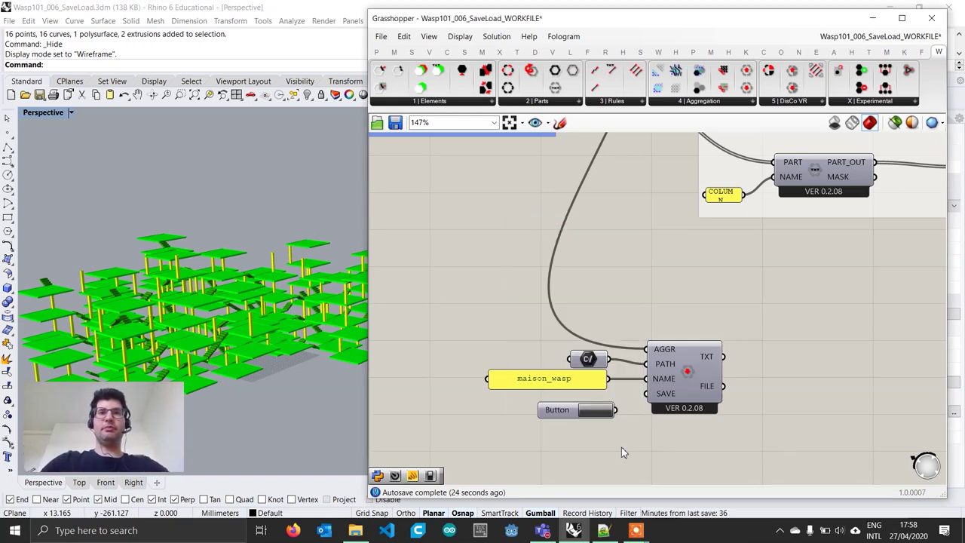
left_click_drag(636, 410, 646, 393)
left_click_drag(599, 415, 565, 407)
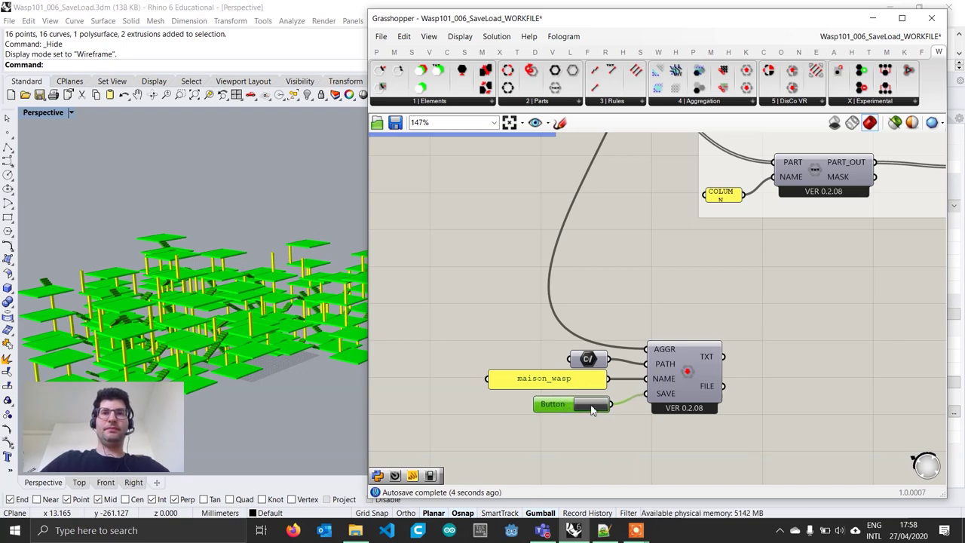
left_click(592, 408)
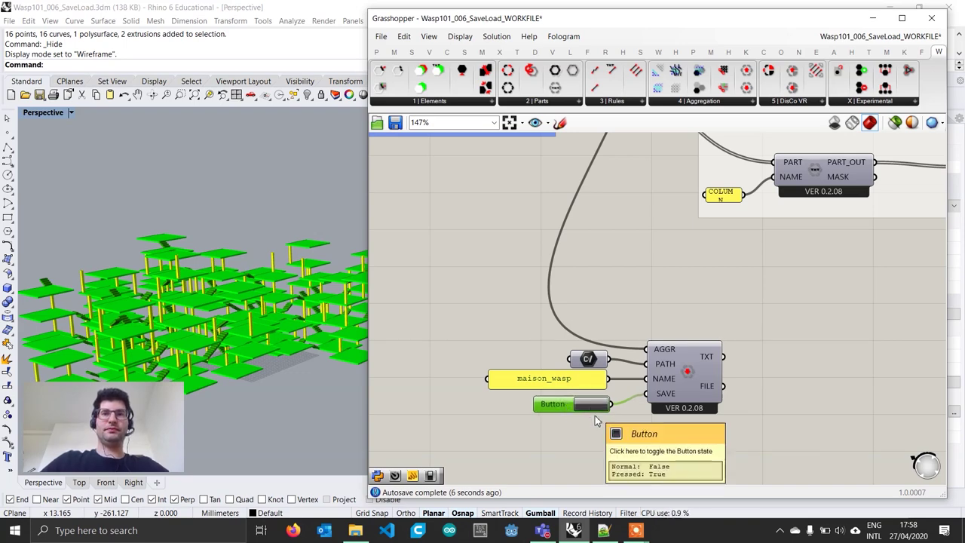
Move the saved maison_wasp.json file to an empty area of the Desktop and open it in Notepad++.
left_click(956, 534)
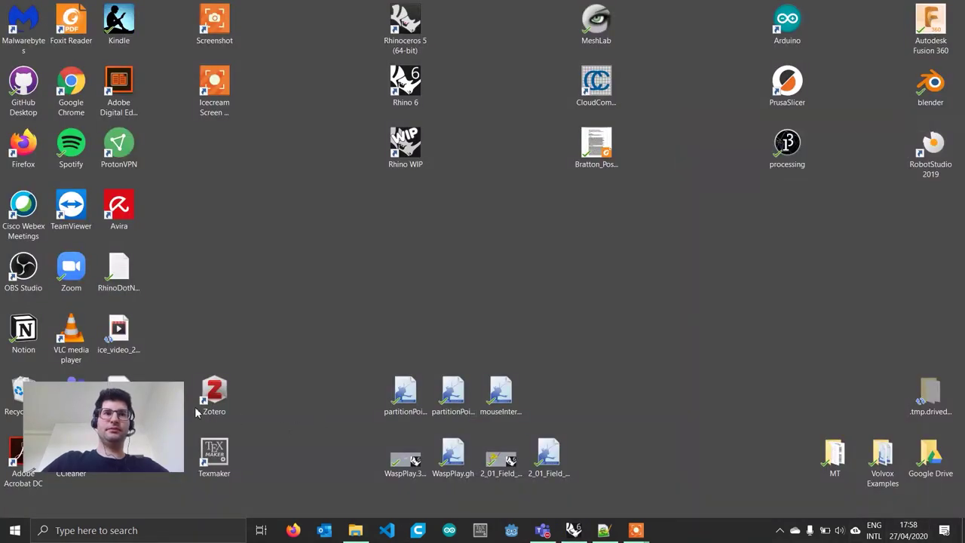
left_click_drag(136, 381, 295, 266)
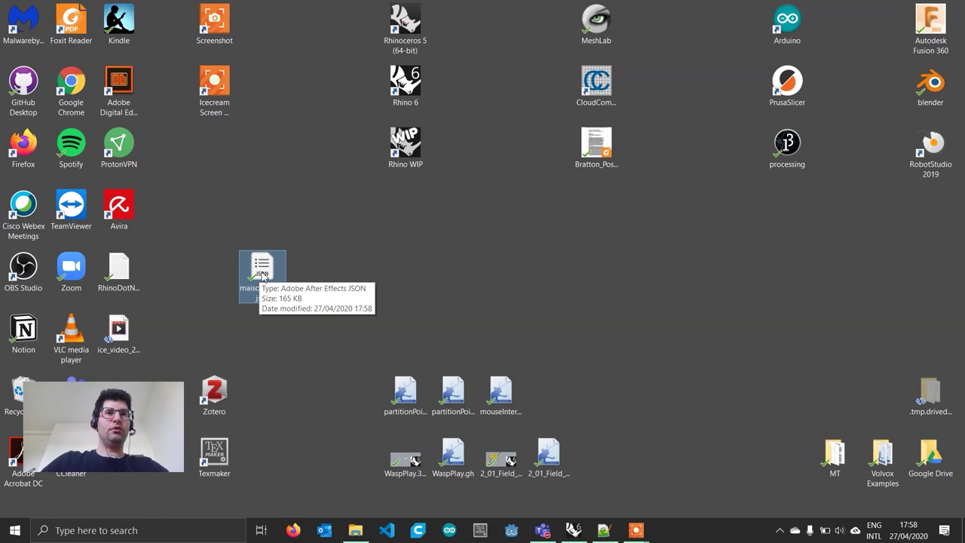
right_click(263, 278)
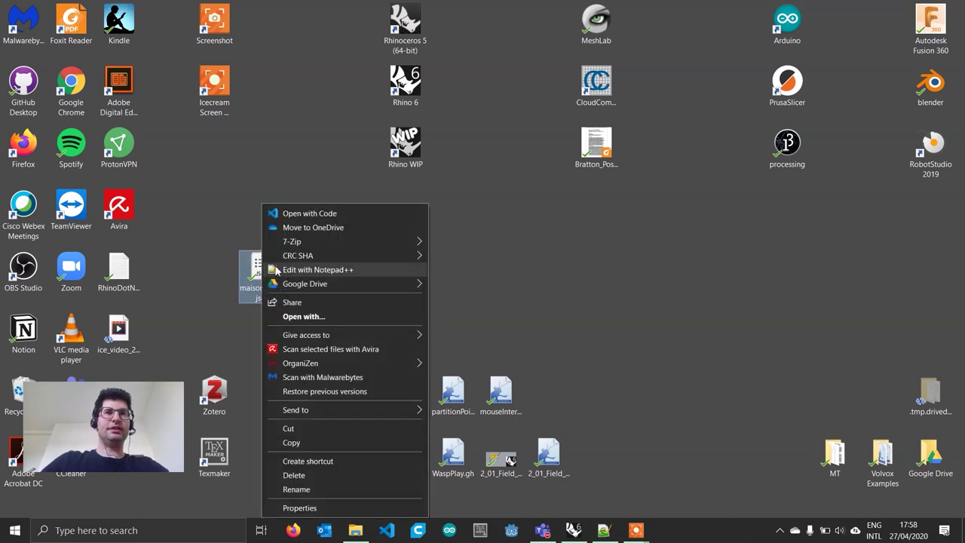
left_click(339, 270)
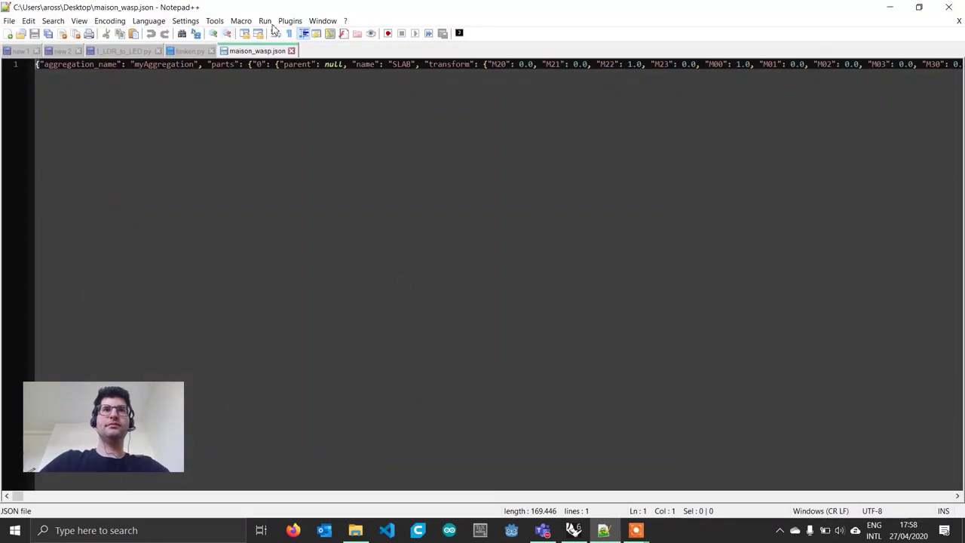
Format the single-line JSON content of maison_wasp.json into indented lines with the JSTool JSFormat command.
left_click(289, 21)
left_click(166, 114)
key("End")
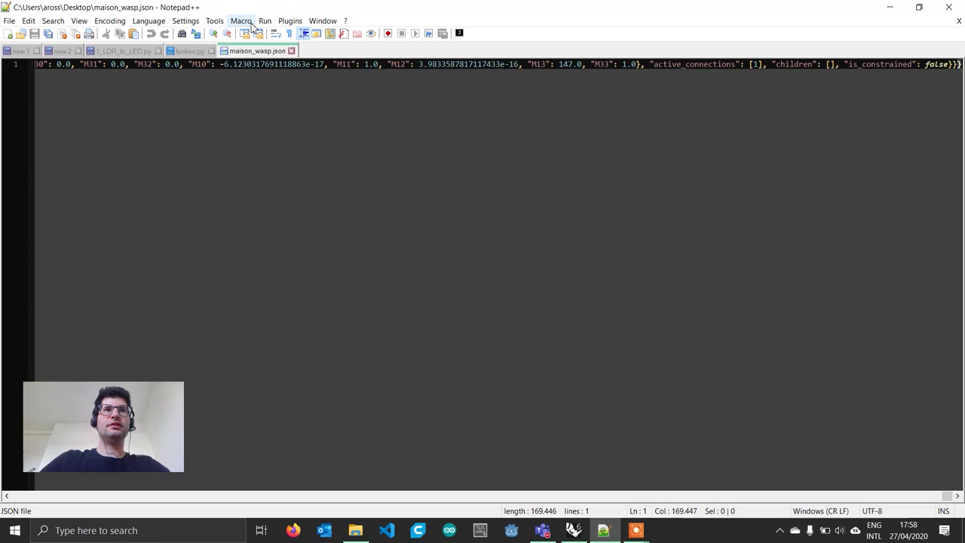
left_click(289, 20)
mouse_move(302, 35)
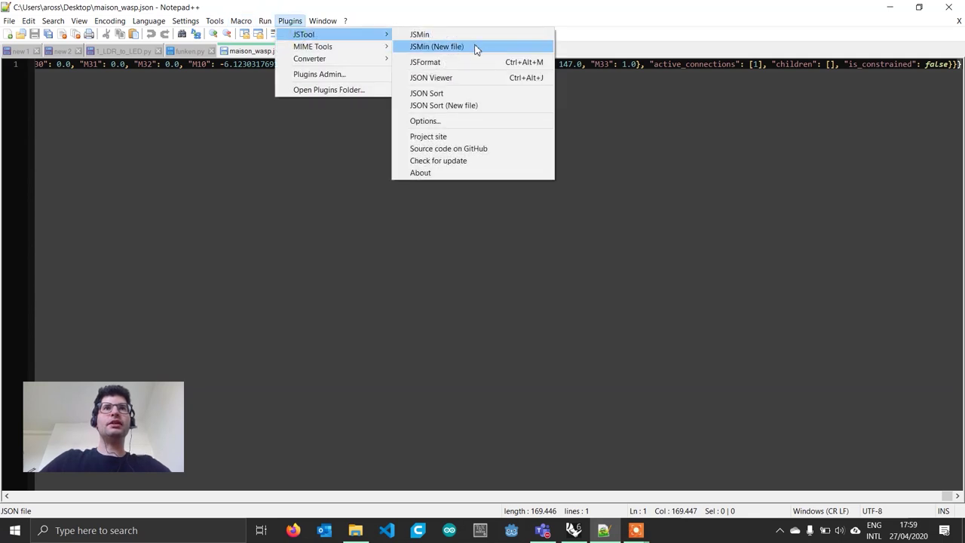
left_click(426, 61)
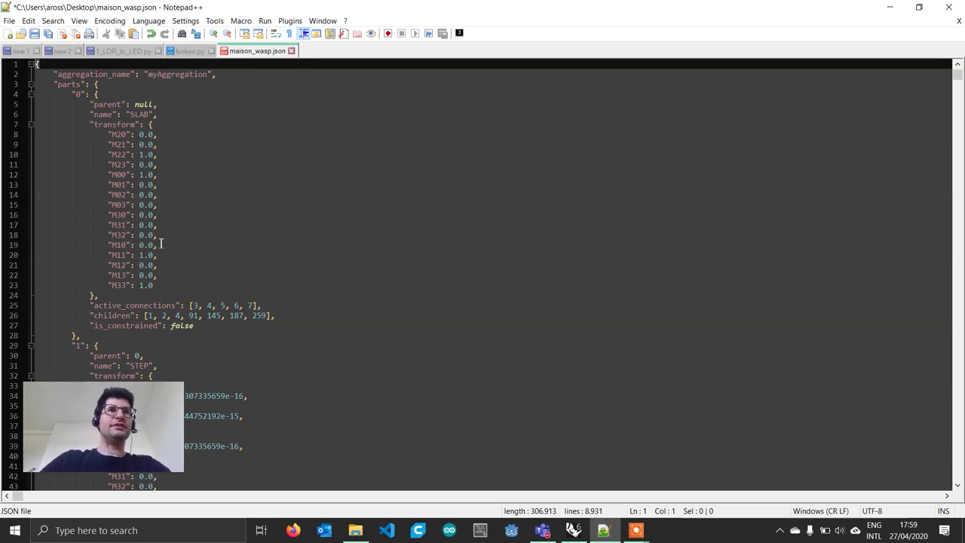
Examine the aggregation name, the parts entry and the first part's ID in the formatted JSON.
left_click(86, 74)
left_click_drag(58, 75, 192, 76)
left_click(116, 101)
left_click_drag(75, 92, 60, 84)
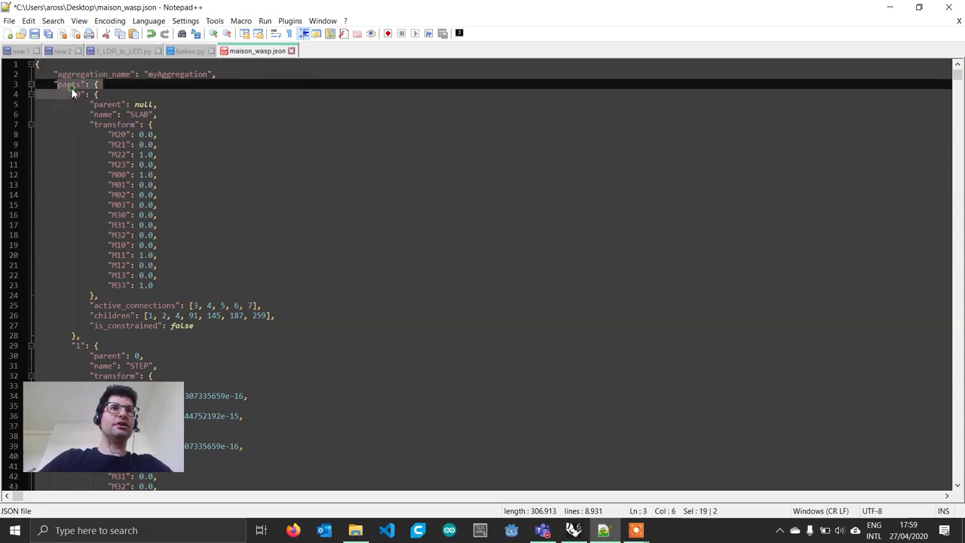
left_click(84, 96)
left_click(81, 95)
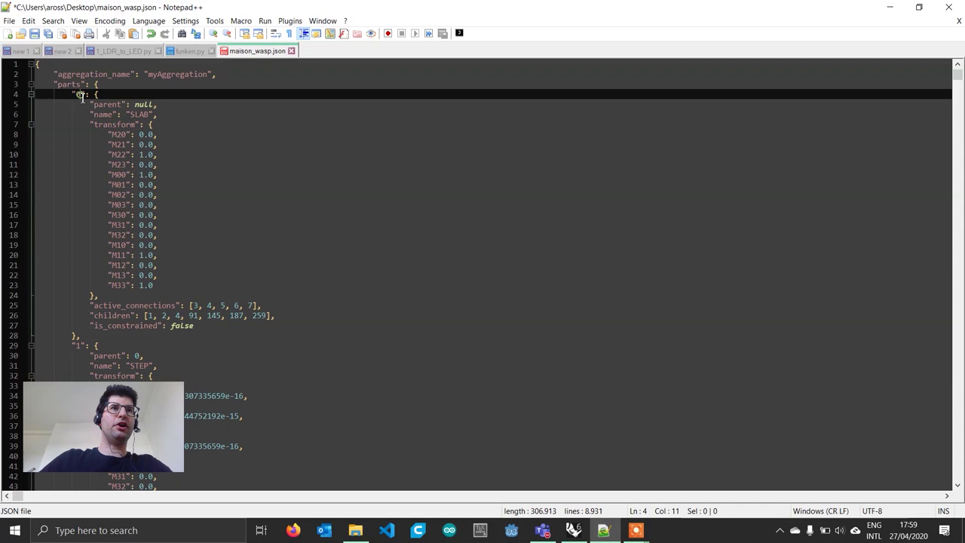
left_click_drag(76, 93, 86, 96)
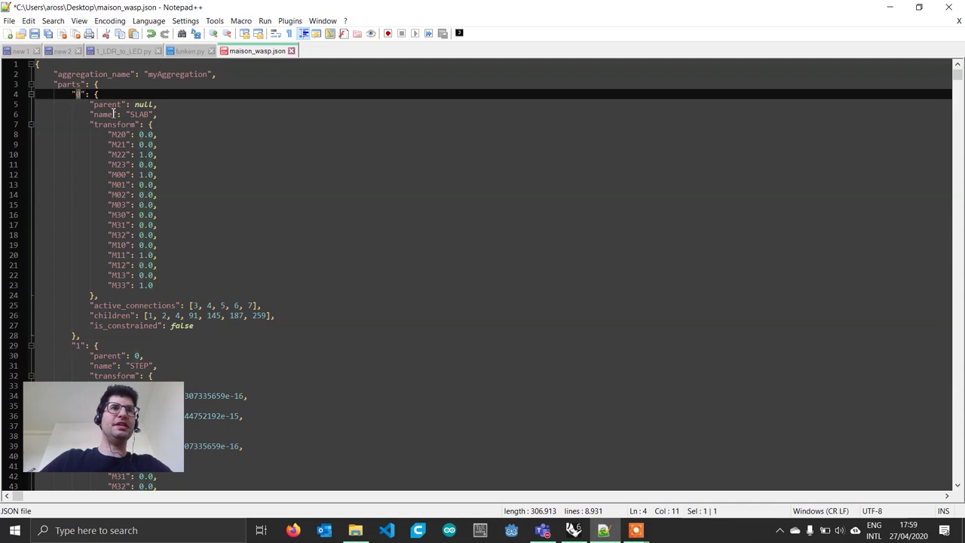
Examine the first part's parent, name, transform matrix, active connections and children in the JSON.
left_click(144, 104)
left_click(142, 115)
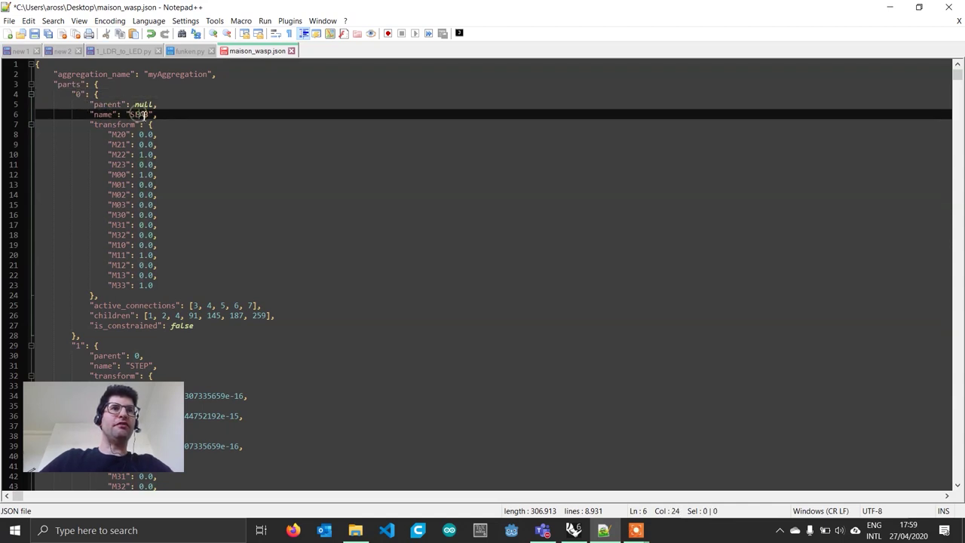
double_click(144, 105)
scroll(122, 90, "down", 1)
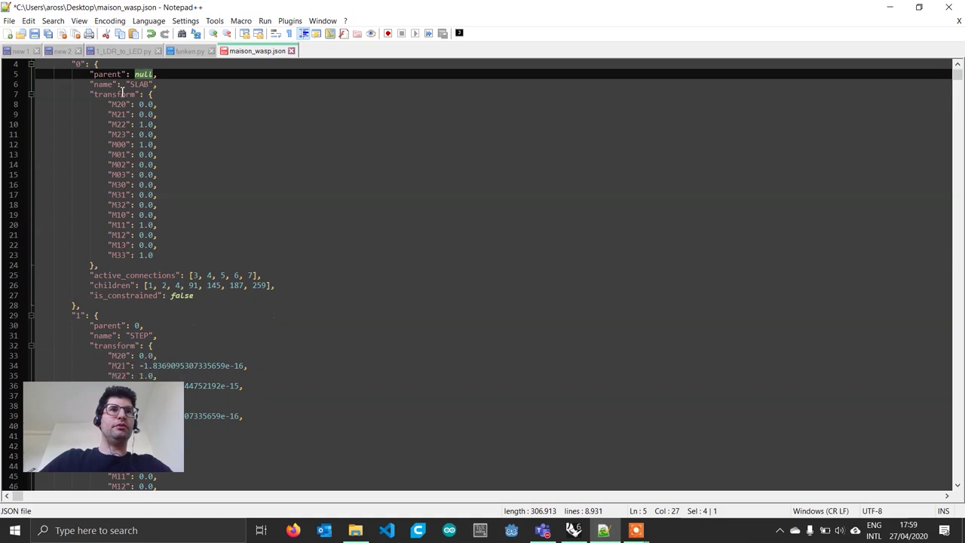
double_click(141, 85)
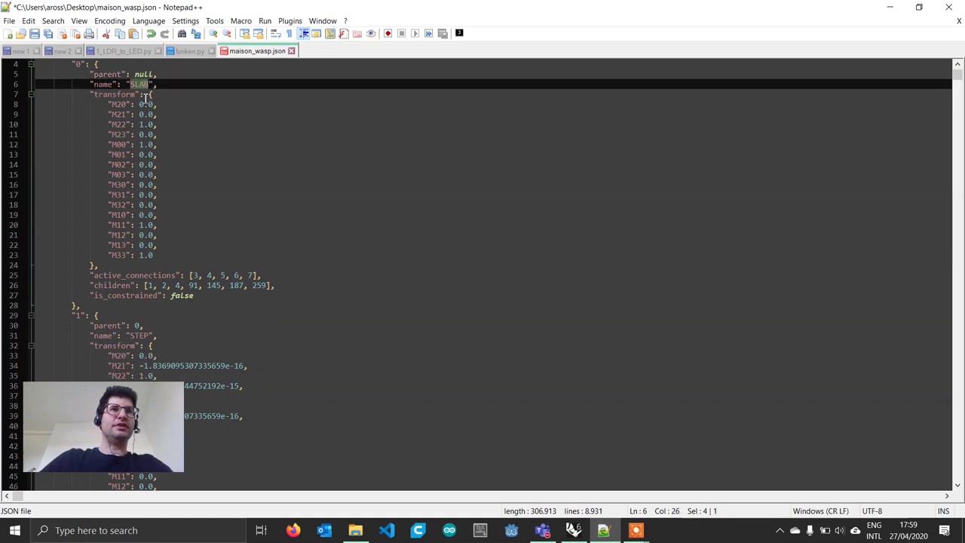
left_click_drag(90, 94, 159, 254)
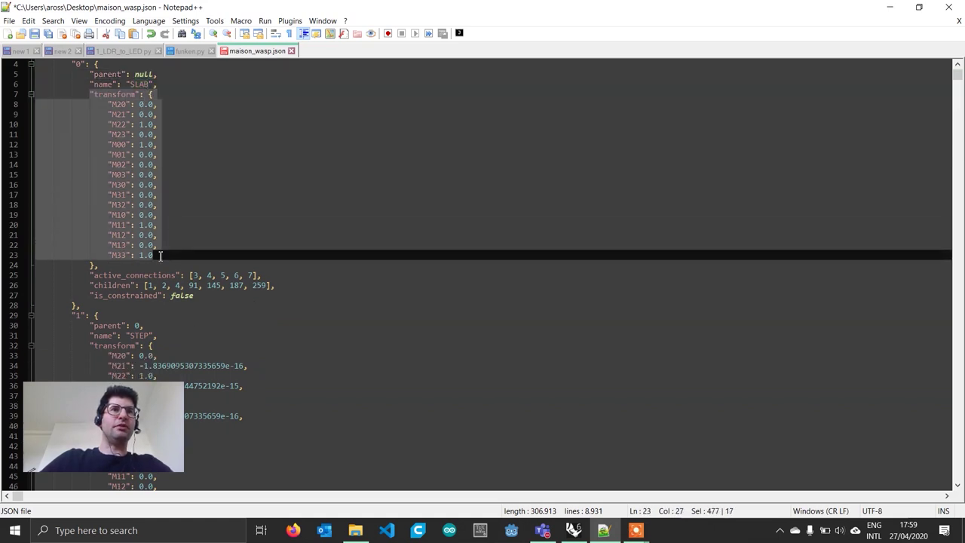
scroll(174, 241, "down", 1)
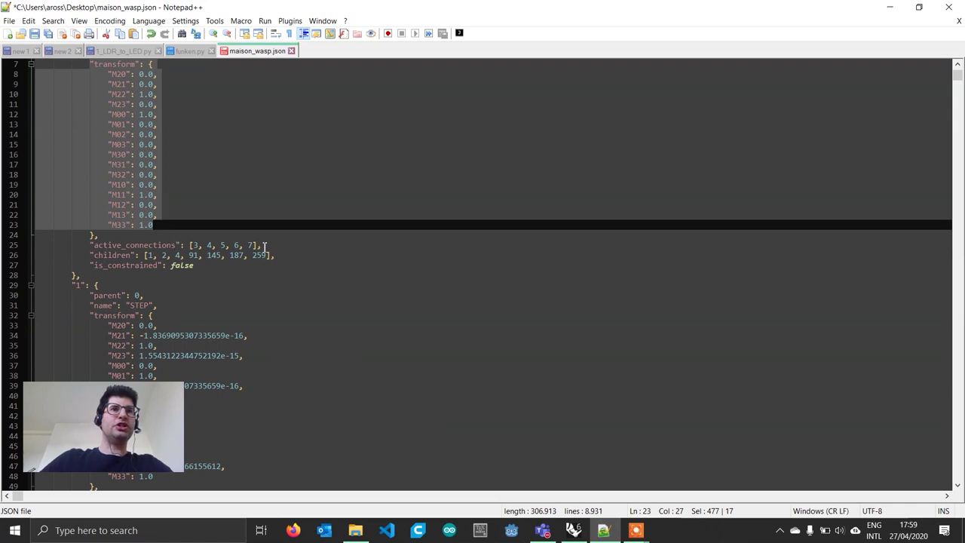
scroll(265, 245, "down", 1)
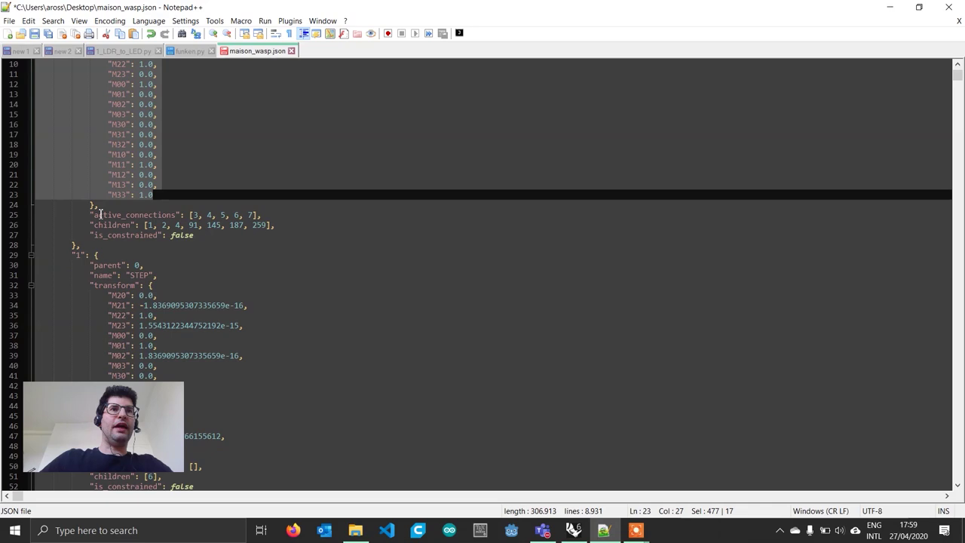
Look through the remaining part entries down to the end of maison_wasp.json.
scroll(181, 230, "down", 10)
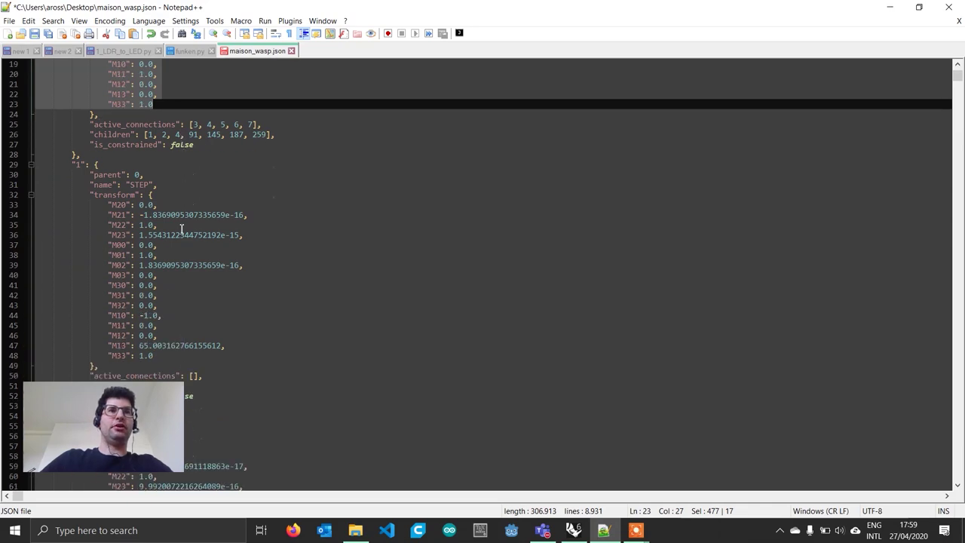
scroll(174, 203, "down", 20)
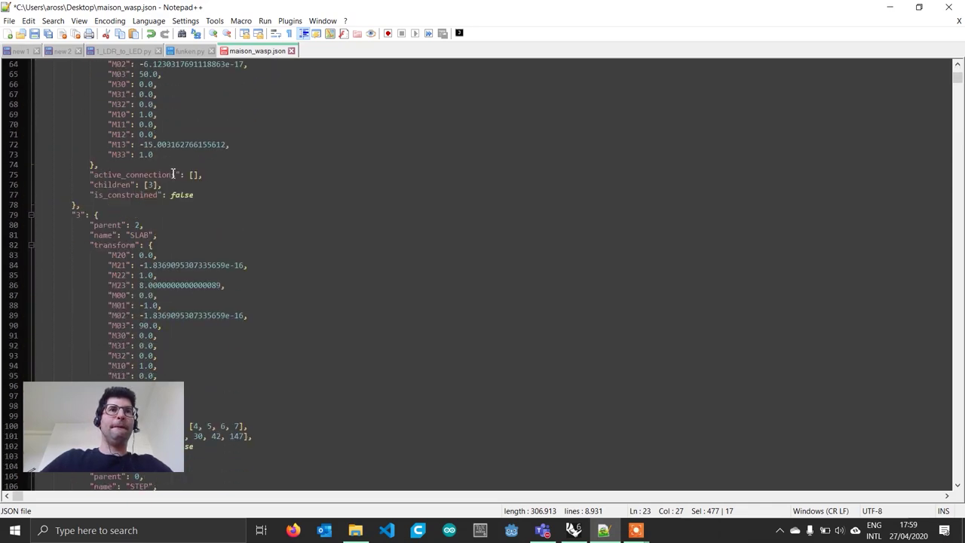
scroll(175, 197, "down", 20)
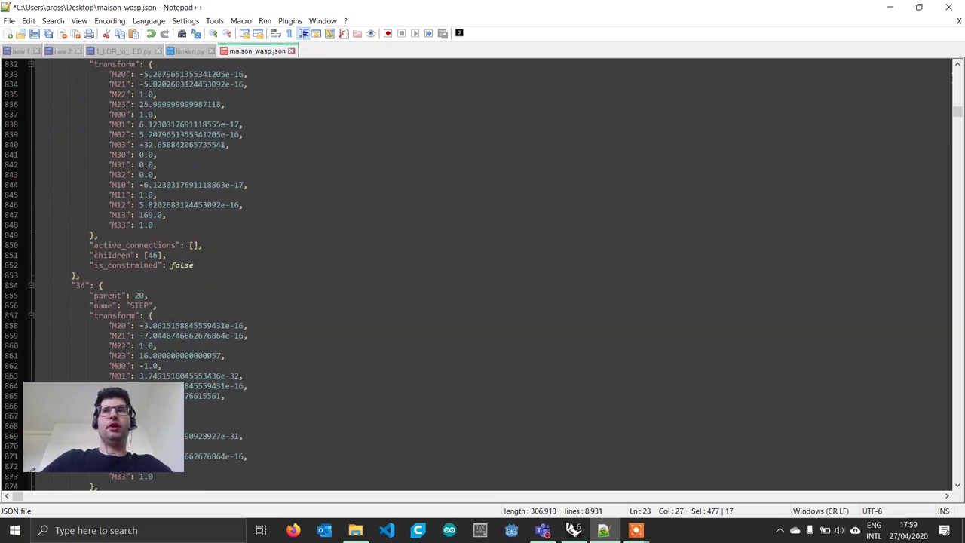
left_click_drag(961, 117, 958, 475)
scroll(527, 351, "up", 20)
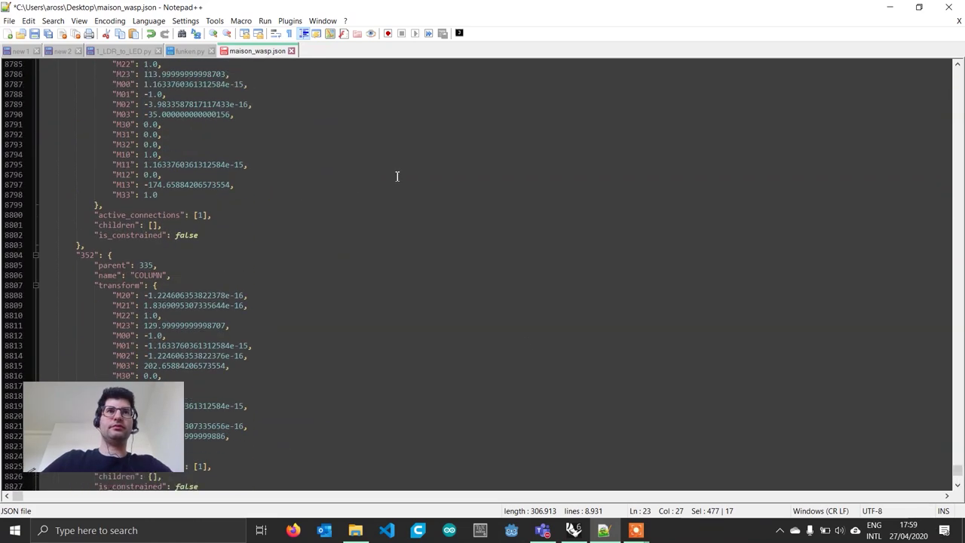
Close maison_wasp.json without saving the formatting changes and switch back to the Grasshopper definition.
left_click(291, 52)
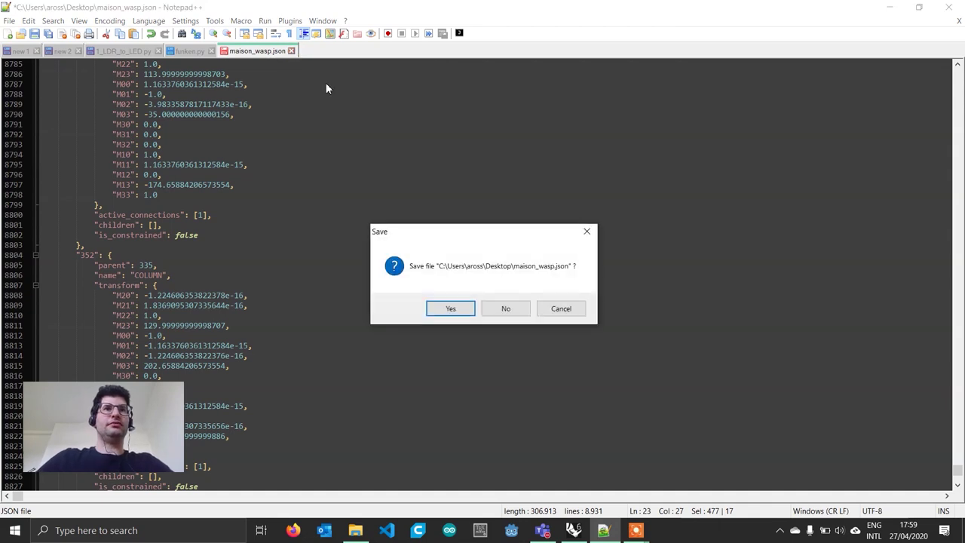
left_click(505, 310)
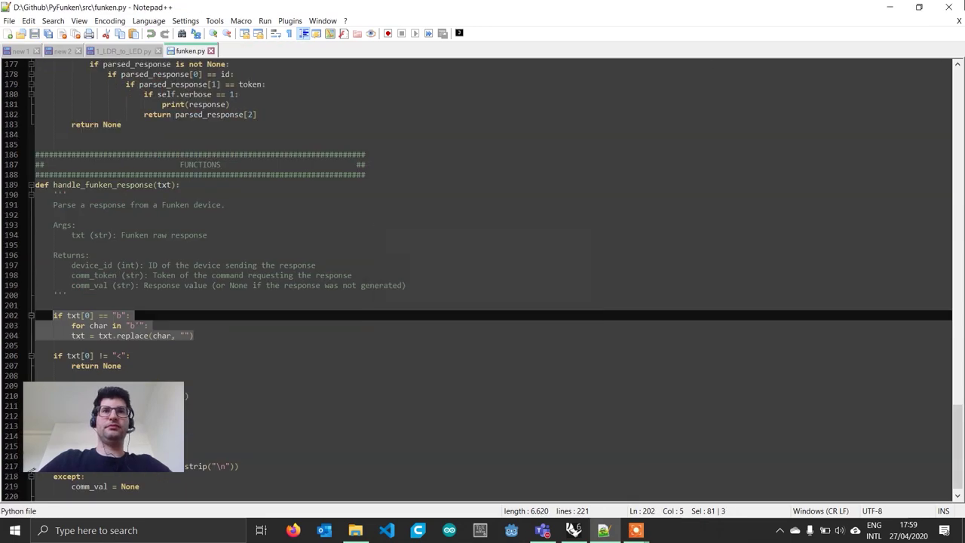
left_click(949, 7)
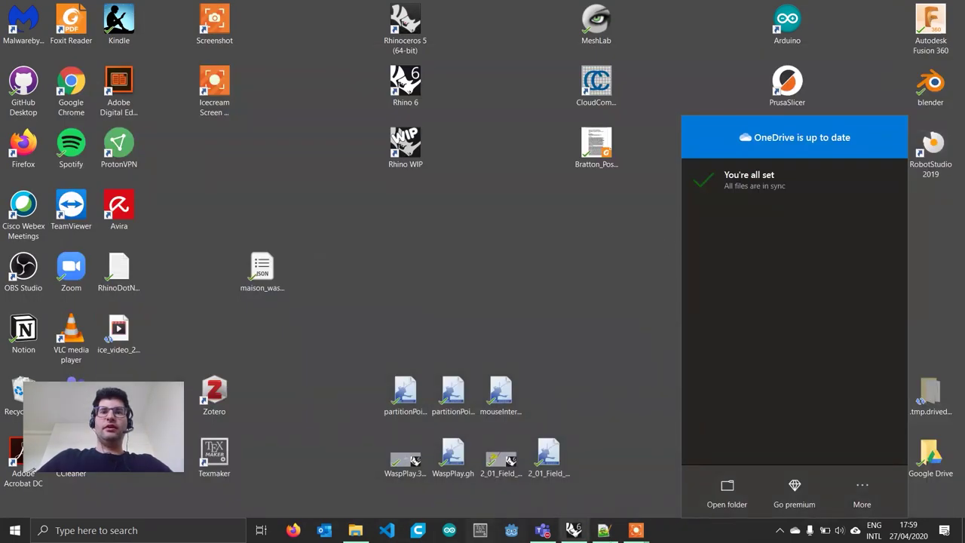
left_click(575, 532)
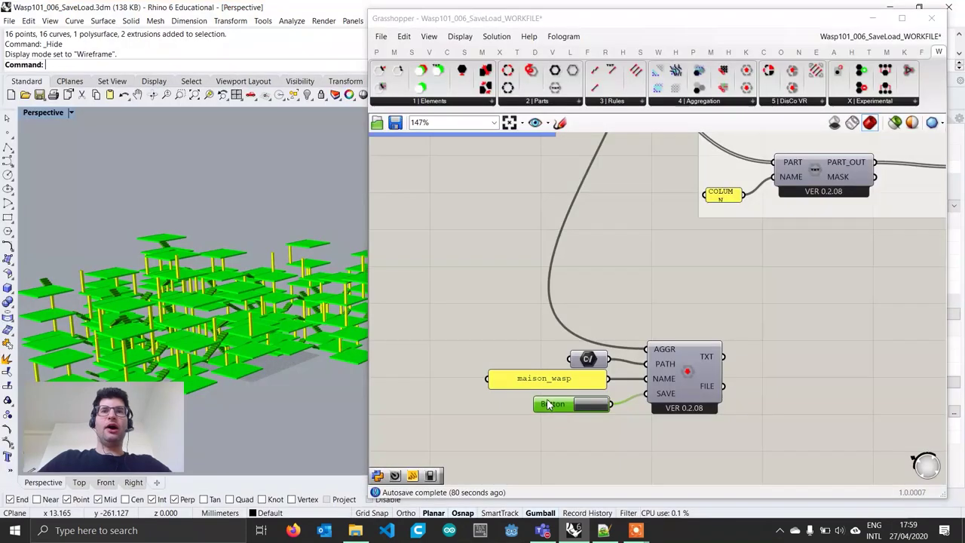
Place a Wasp_Load from File component on the empty canvas below the save-to-file component.
scroll(709, 450, "down", 5)
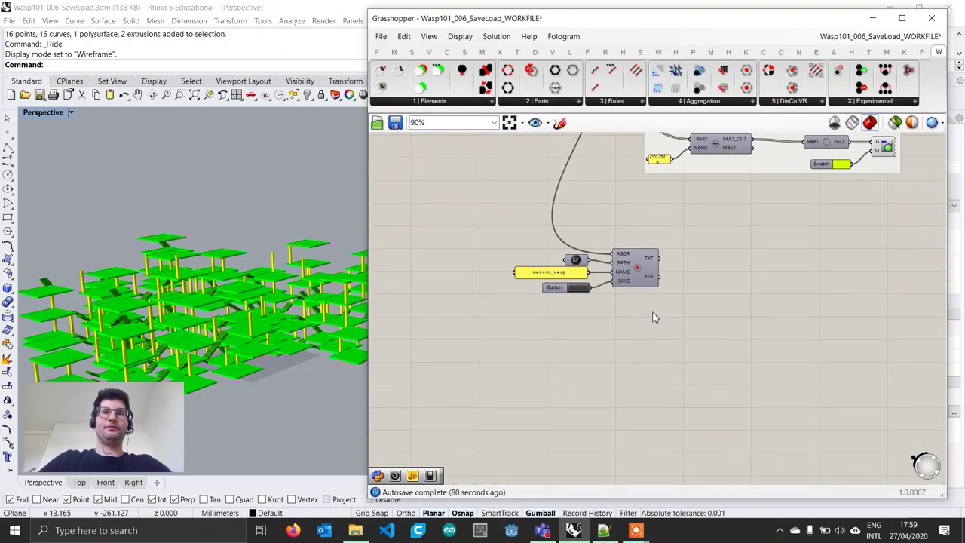
right_click_drag(654, 331, 656, 307)
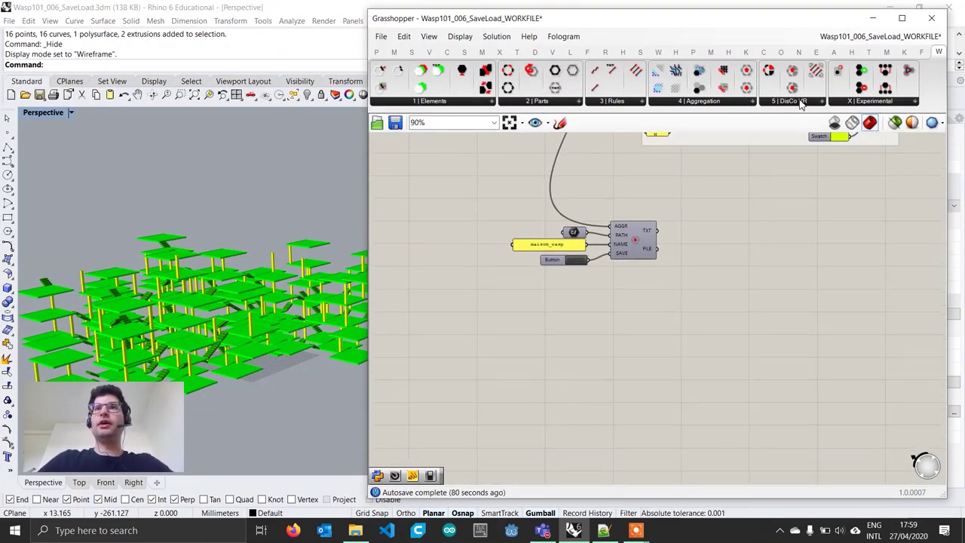
left_click(725, 102)
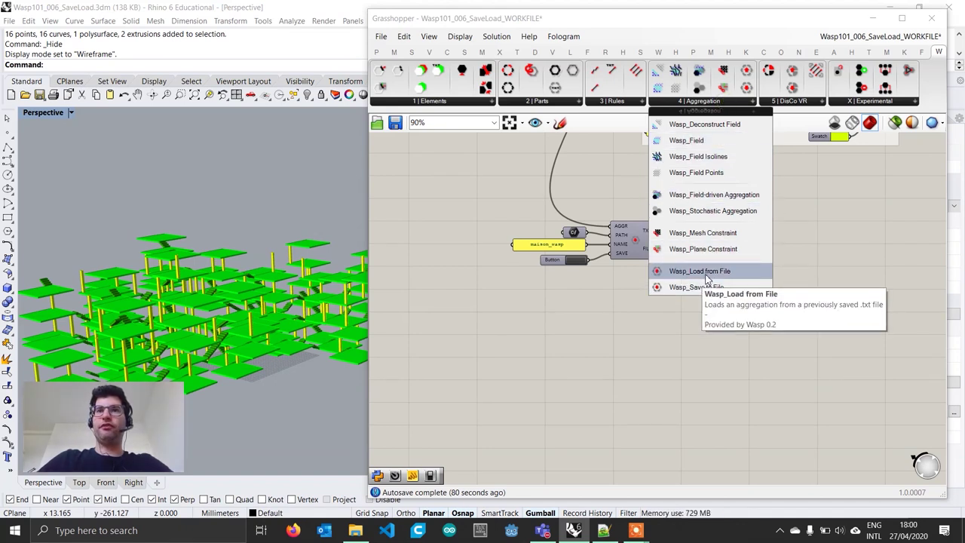
left_click_drag(686, 272, 625, 360)
scroll(607, 349, "up", 2)
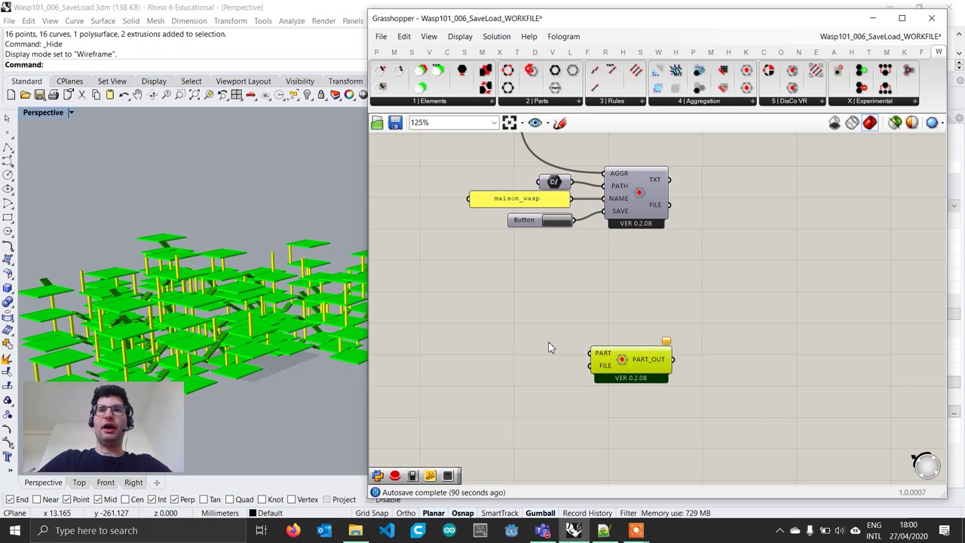
scroll(653, 360, "down", 2)
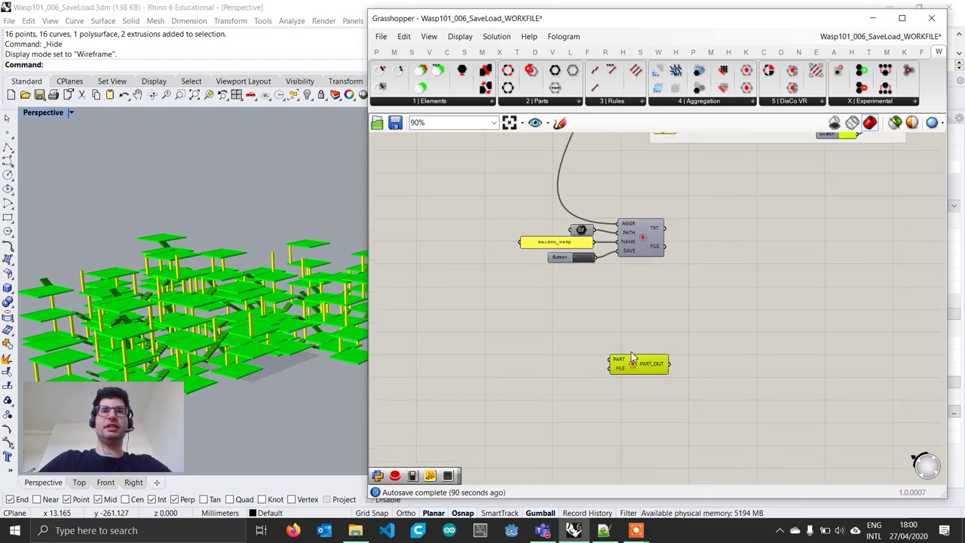
left_click_drag(636, 375, 638, 368)
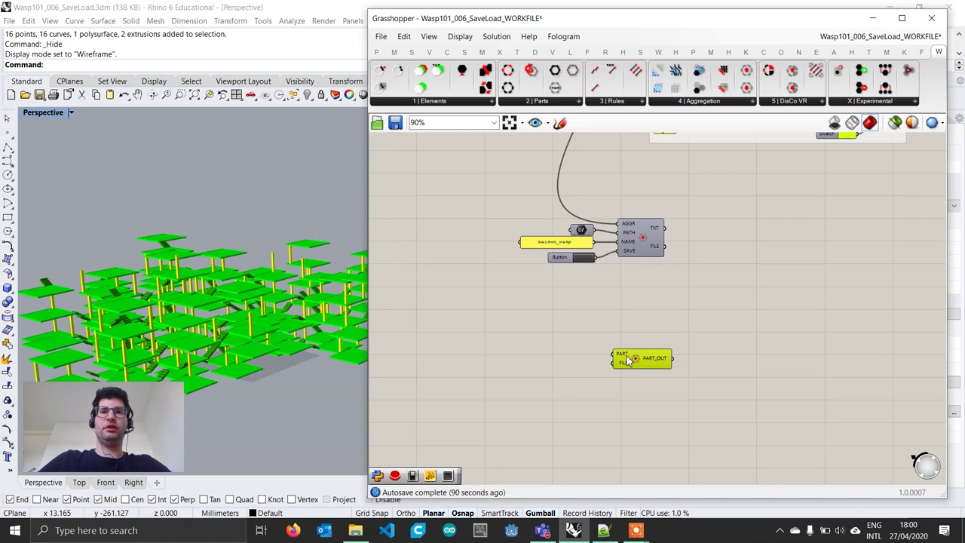
Examine the PART and FILE inputs of the Wasp_Load from File component.
scroll(638, 362, "up", 3)
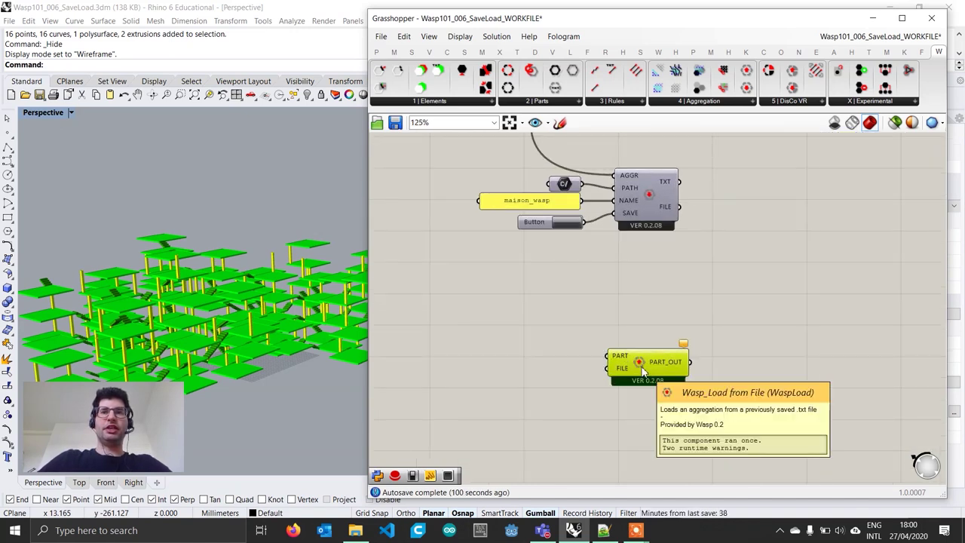
scroll(625, 385, "up", 1)
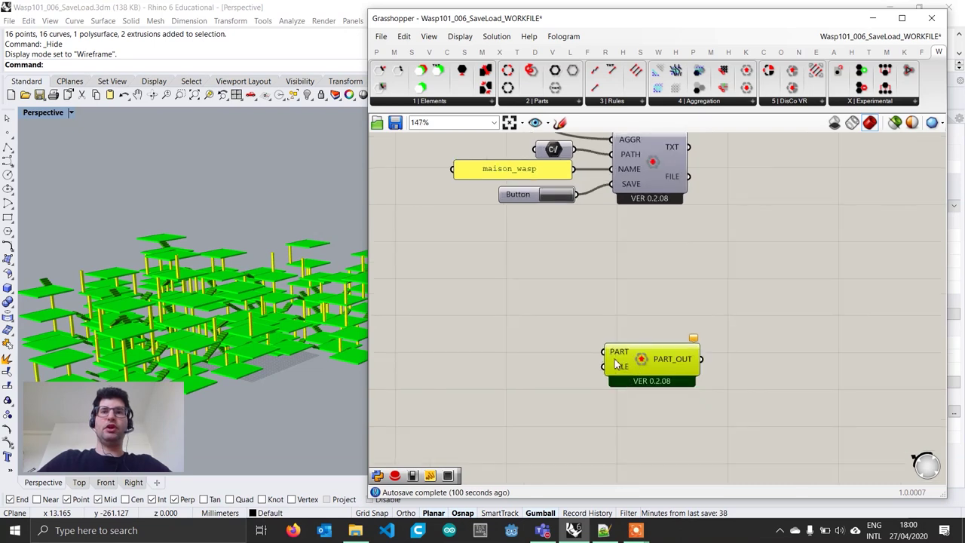
mouse_move(616, 354)
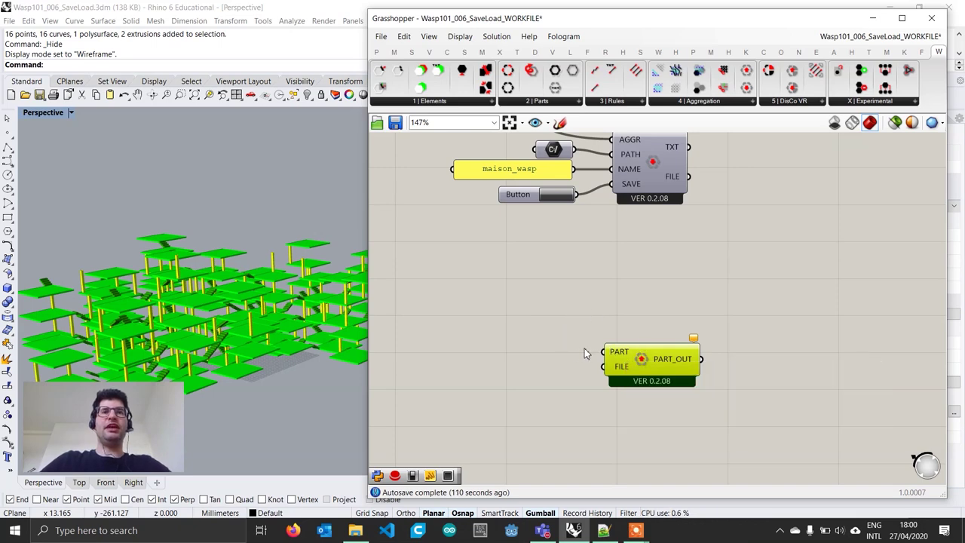
scroll(577, 347, "down", 4)
scroll(570, 345, "down", 1)
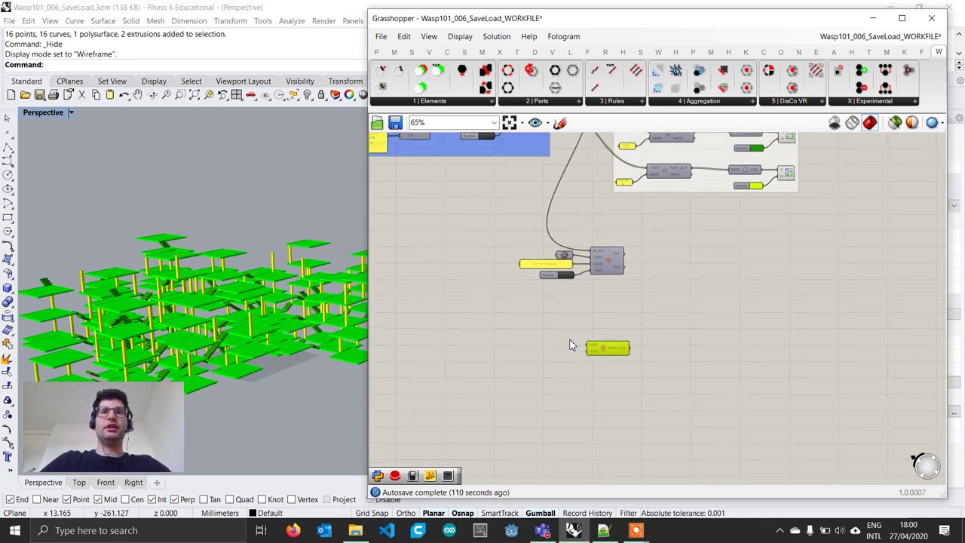
scroll(558, 334, "up", 2)
scroll(621, 353, "up", 1)
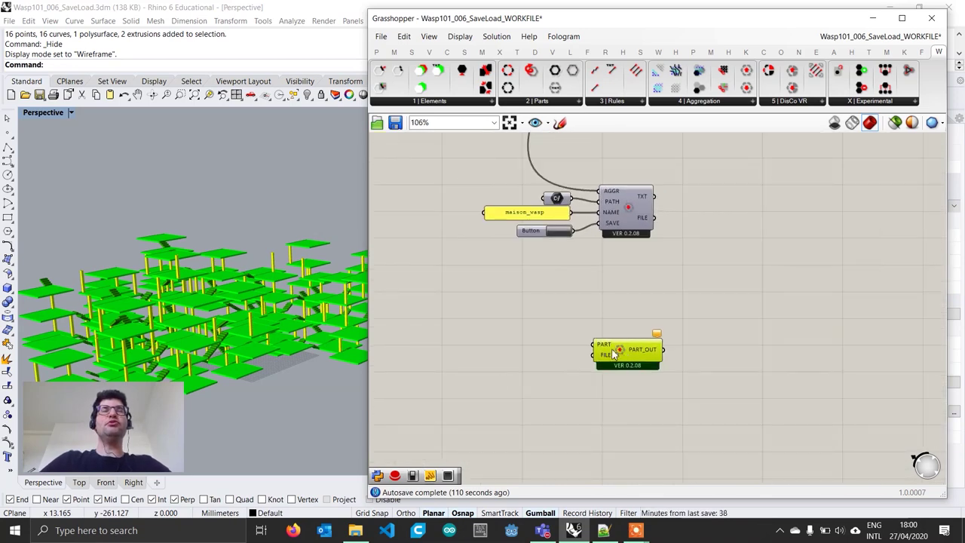
scroll(621, 352, "down", 3)
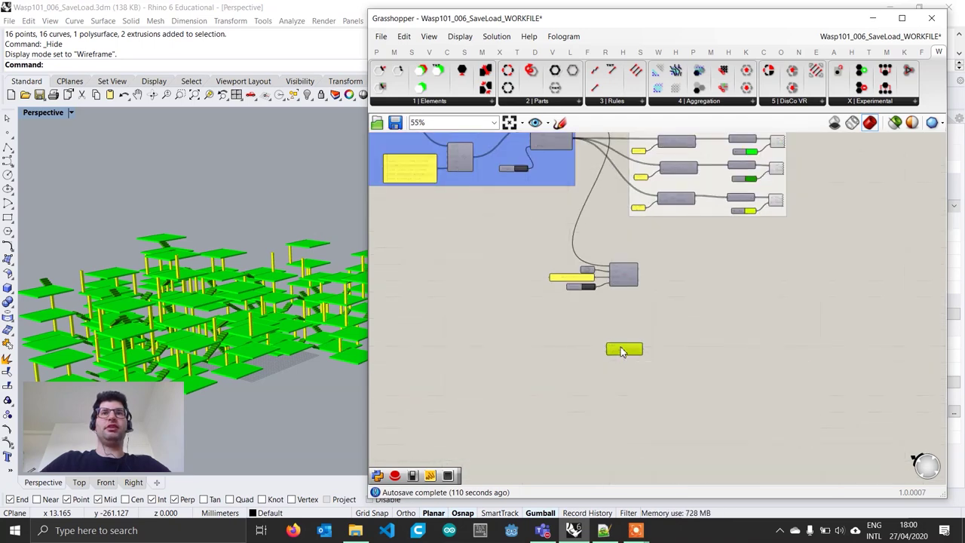
scroll(621, 351, "up", 4)
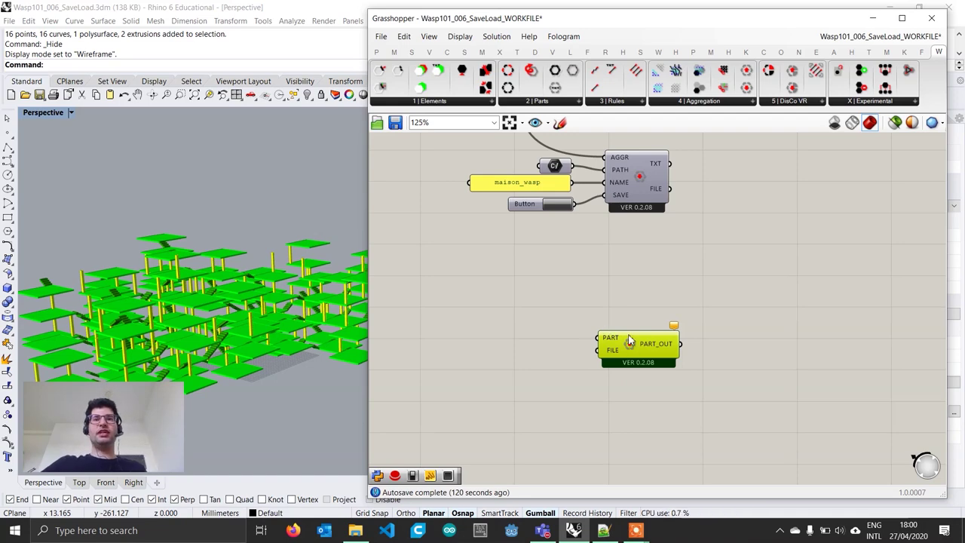
scroll(594, 342, "down", 1)
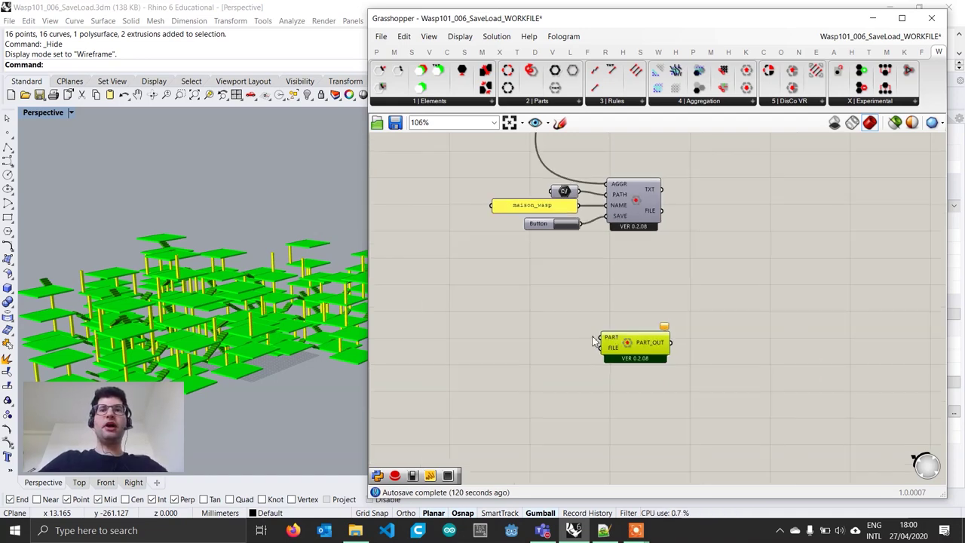
scroll(605, 345, "down", 3)
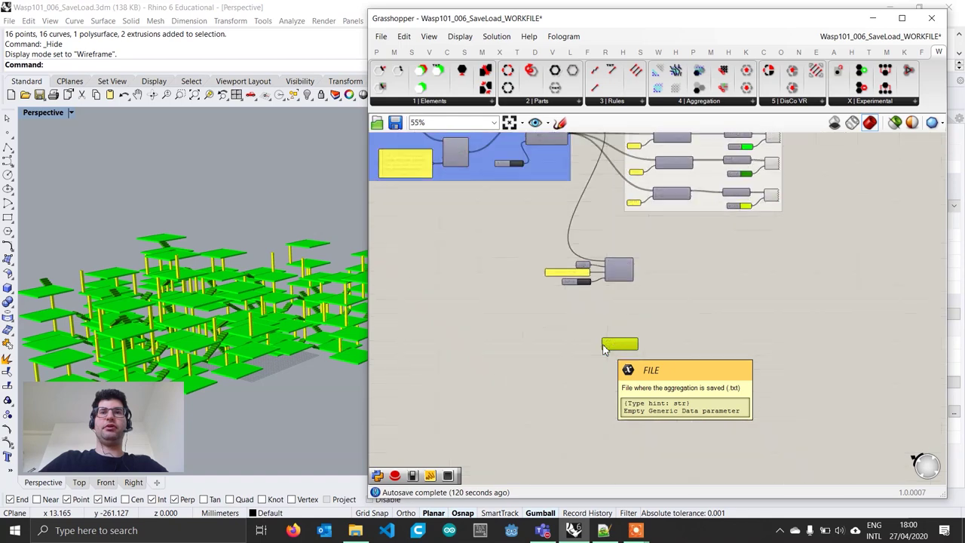
Add a Data parameter above the aggregation group and connect the Merge component's R output to it.
scroll(606, 344, "down", 1)
right_click_drag(510, 306, 581, 361)
scroll(489, 213, "up", 3)
scroll(481, 185, "down", 3)
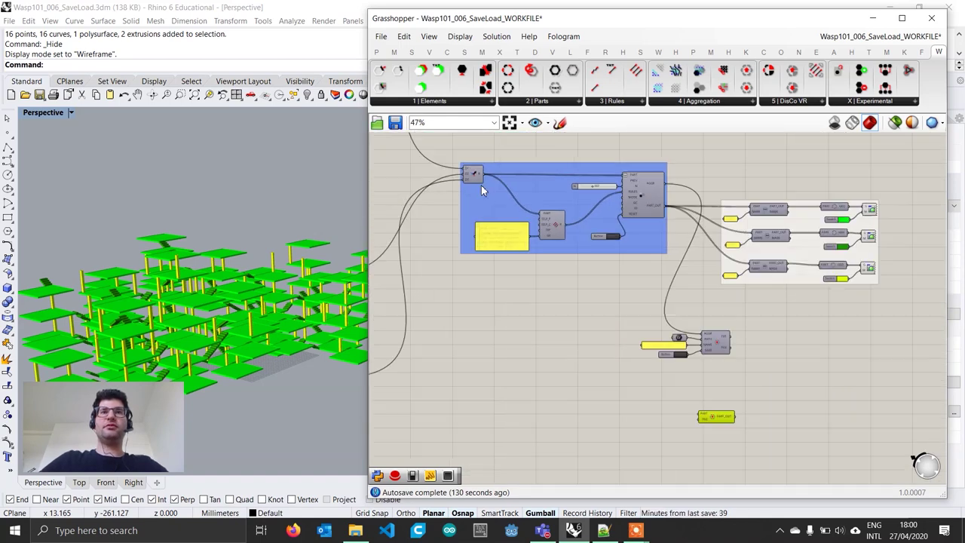
right_click_drag(484, 192, 590, 301)
right_click_drag(490, 389, 480, 360)
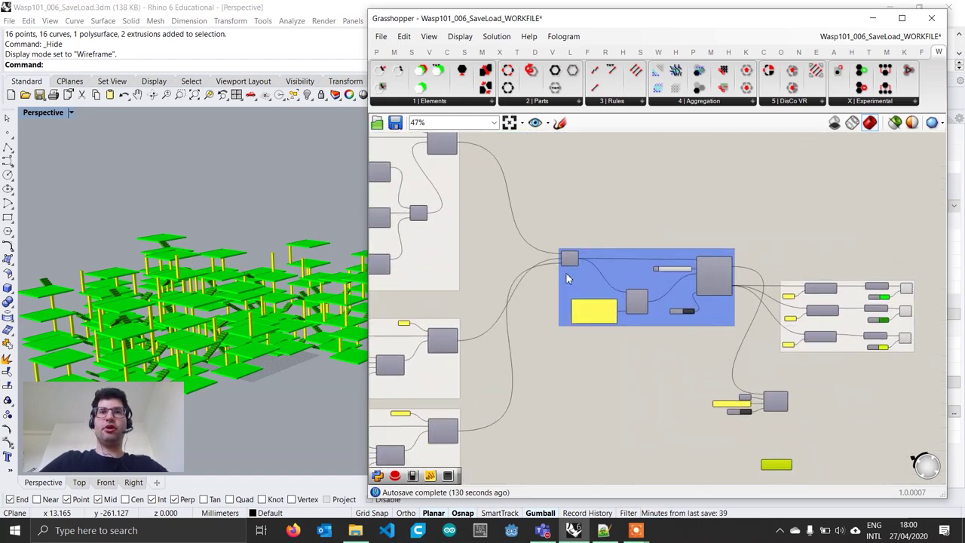
scroll(569, 270, "up", 7)
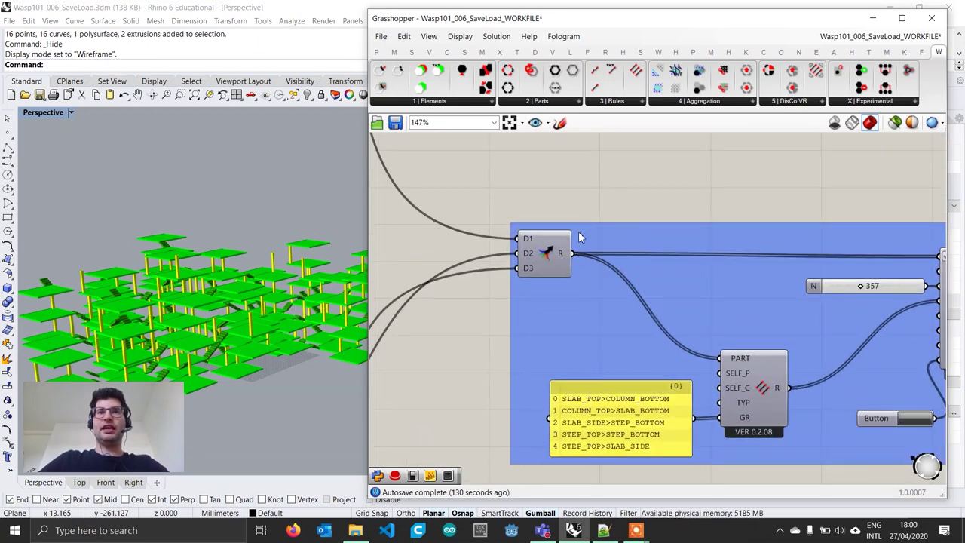
right_click_drag(571, 209, 548, 178)
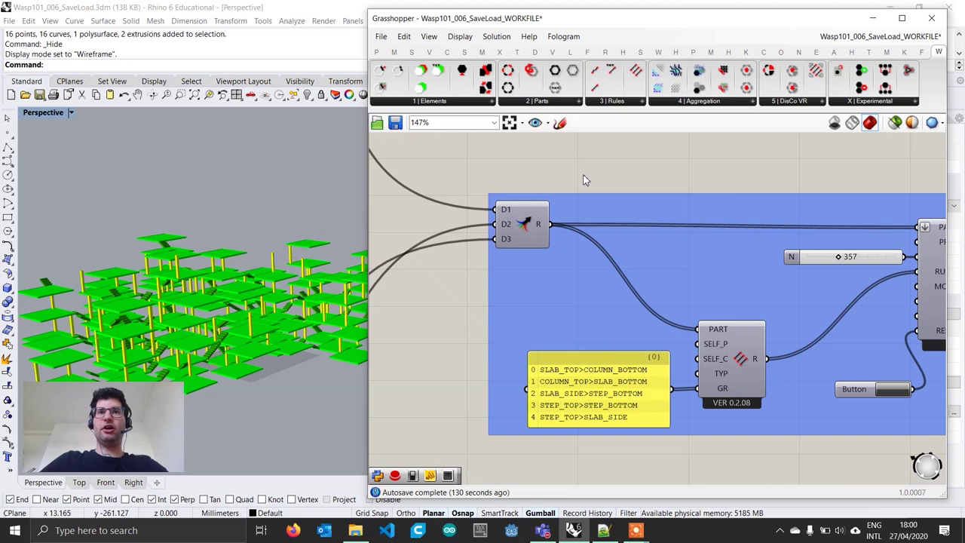
double_click(584, 176)
type("data")
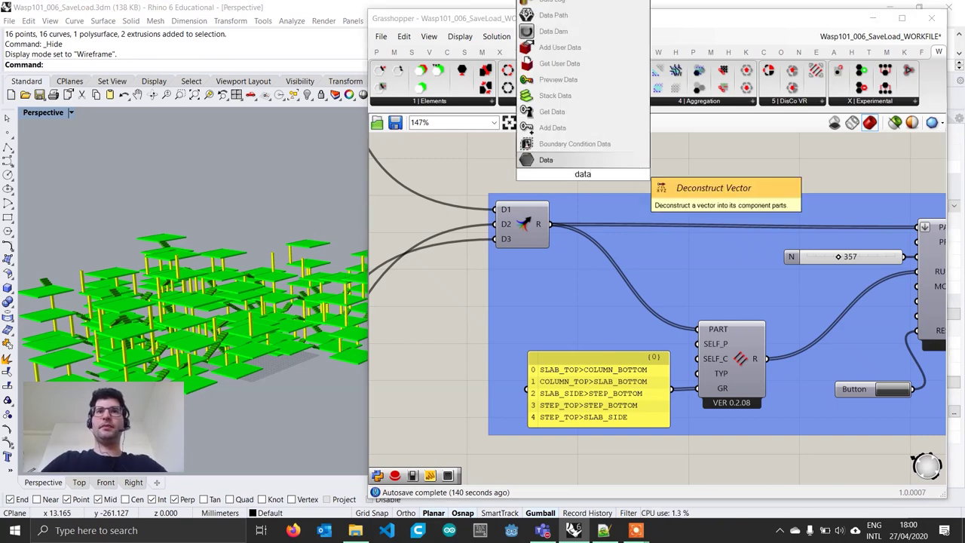
key("Return")
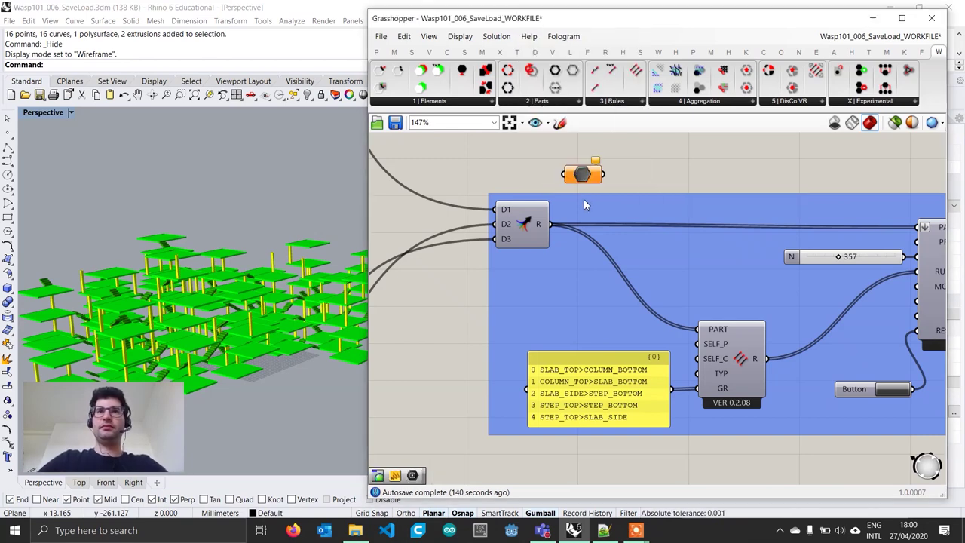
left_click_drag(549, 224, 566, 175)
Move the Data parameter beside the Wasp_Load from File component and connect it to the PART input.
scroll(637, 315, "down", 5)
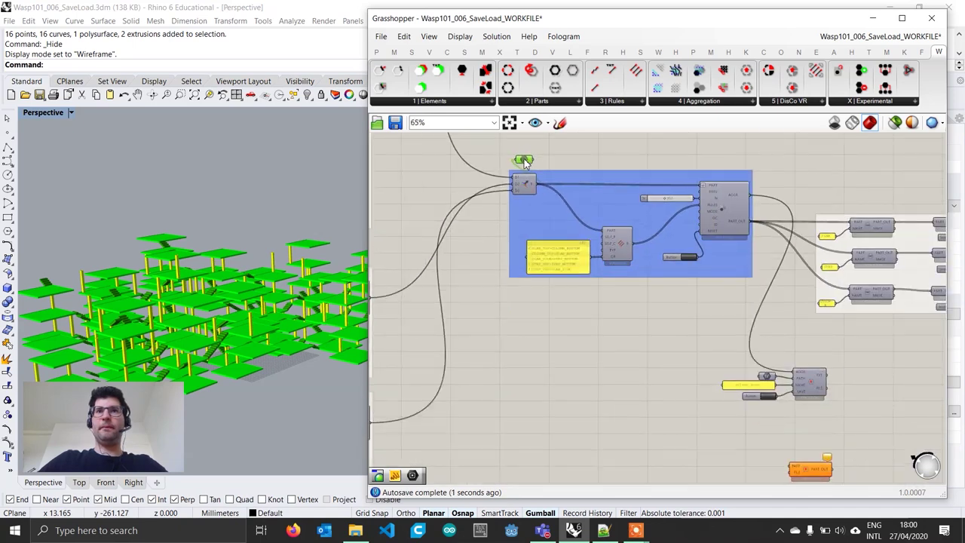
scroll(637, 315, "up", 6)
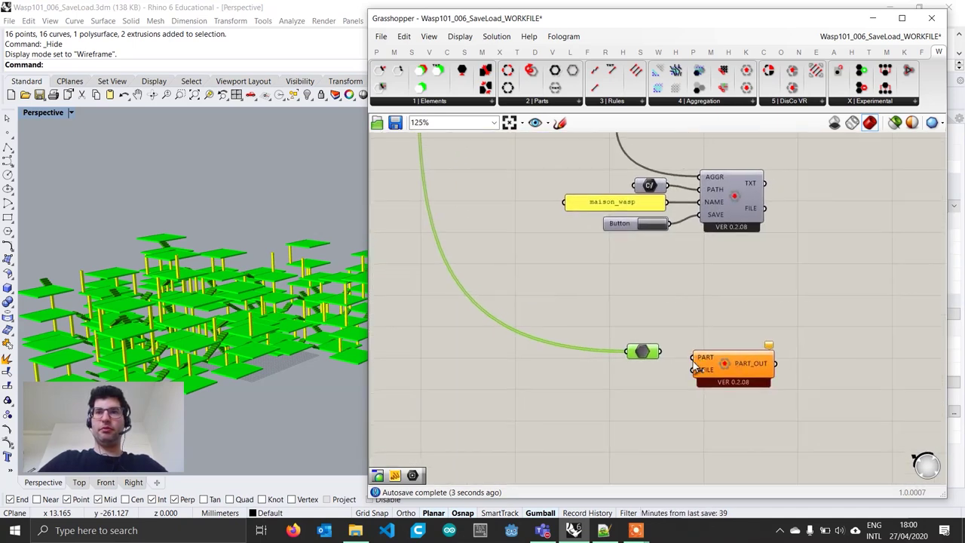
left_click_drag(643, 345, 695, 355)
left_click_drag(616, 345, 521, 336)
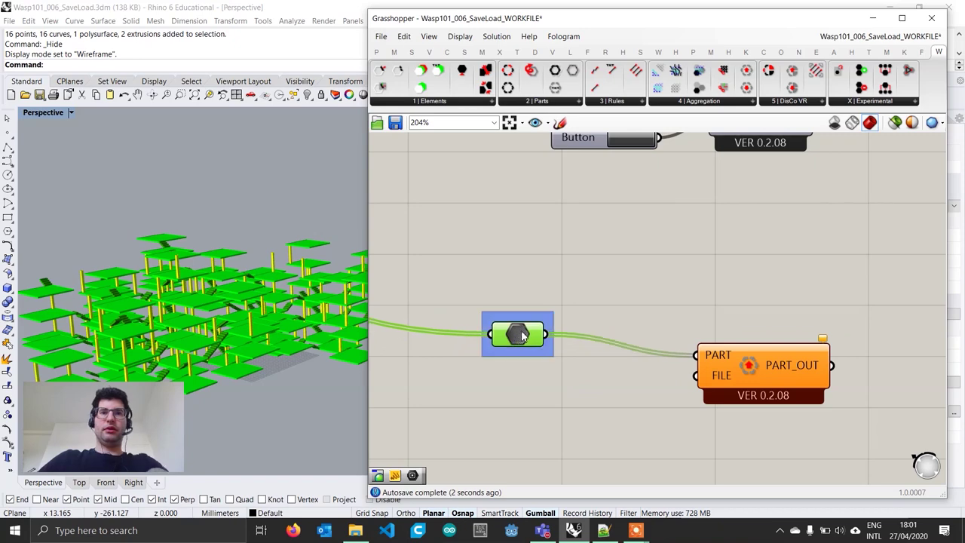
Label the group around the Data parameter PARTS.
right_click(527, 318)
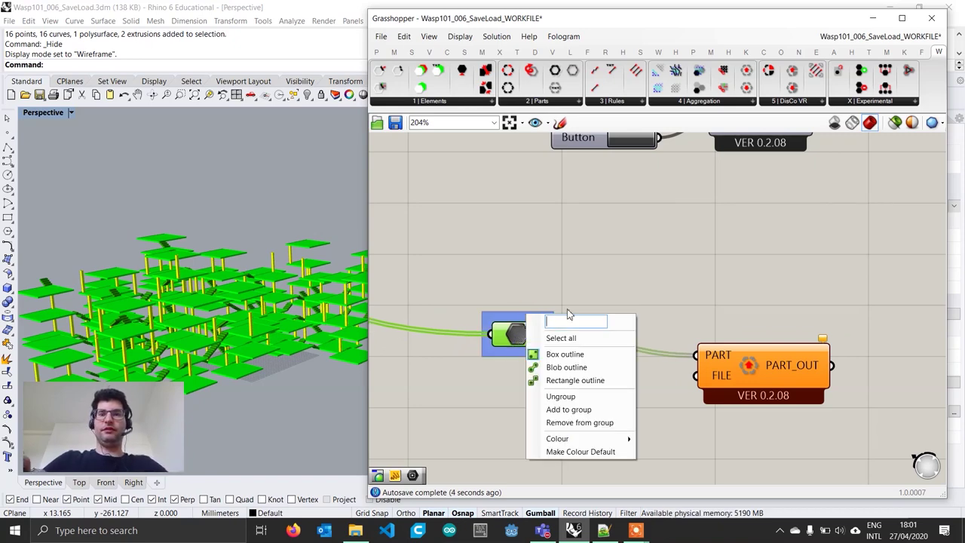
type("PARTS")
left_click(571, 278)
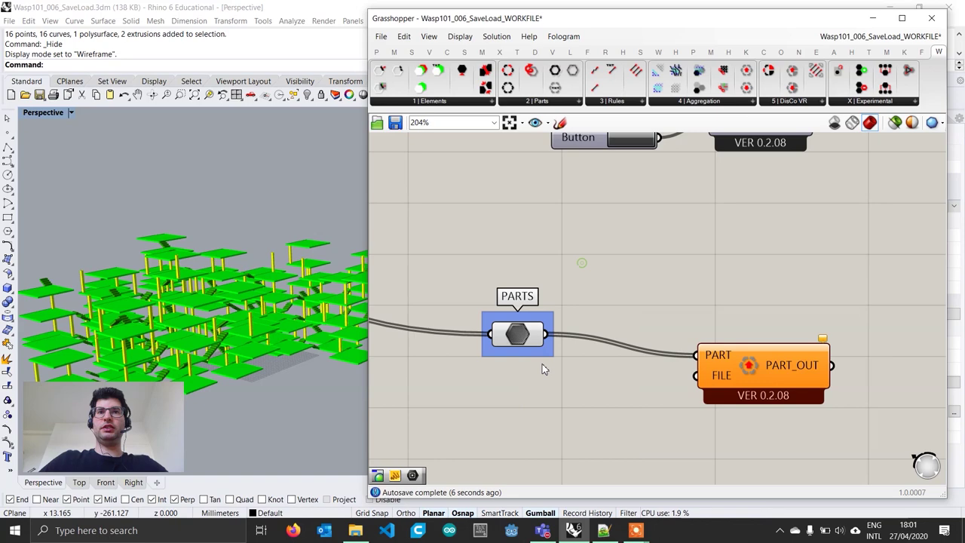
left_click_drag(515, 340, 514, 326)
Add a File Path parameter below the PARTS group, beside the Wasp_Load from File component.
scroll(722, 384, "down", 3)
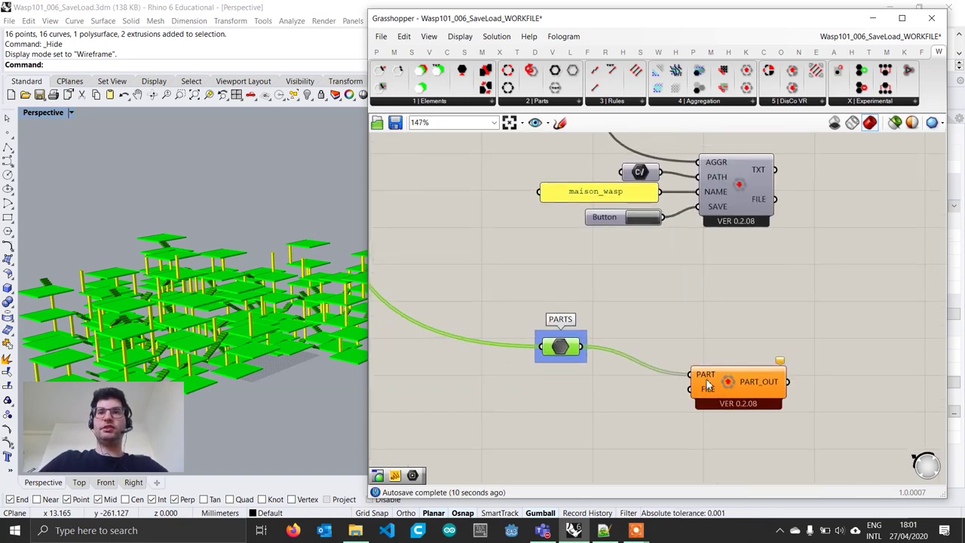
left_click(709, 390)
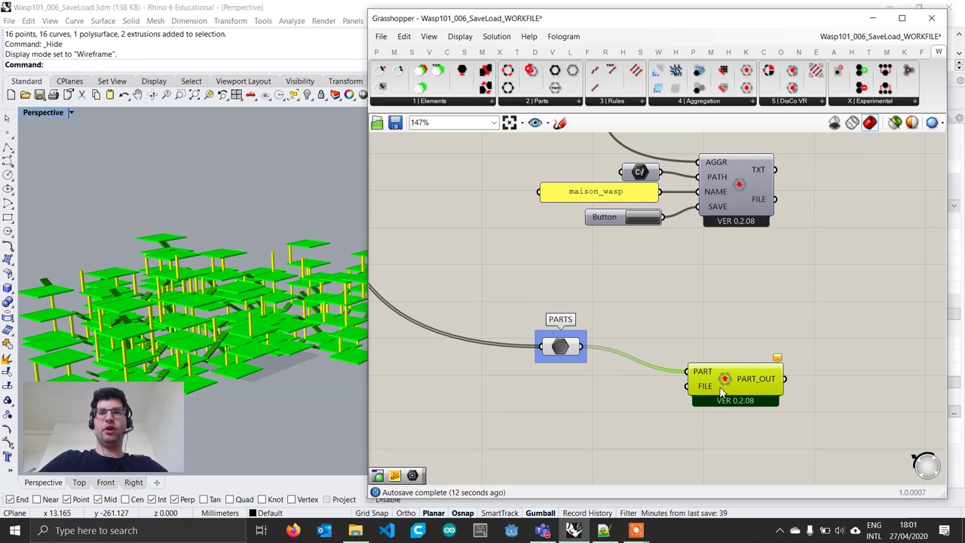
double_click(563, 405)
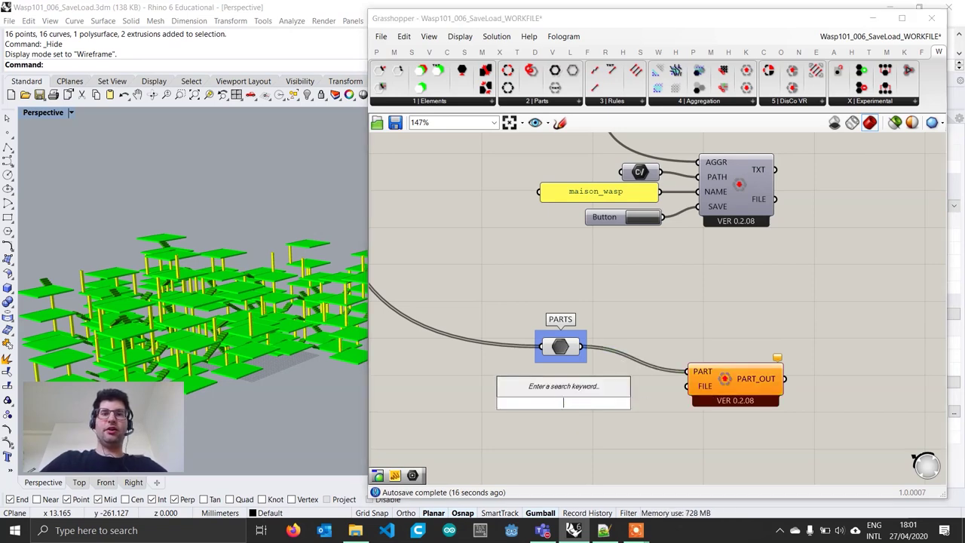
type("fil")
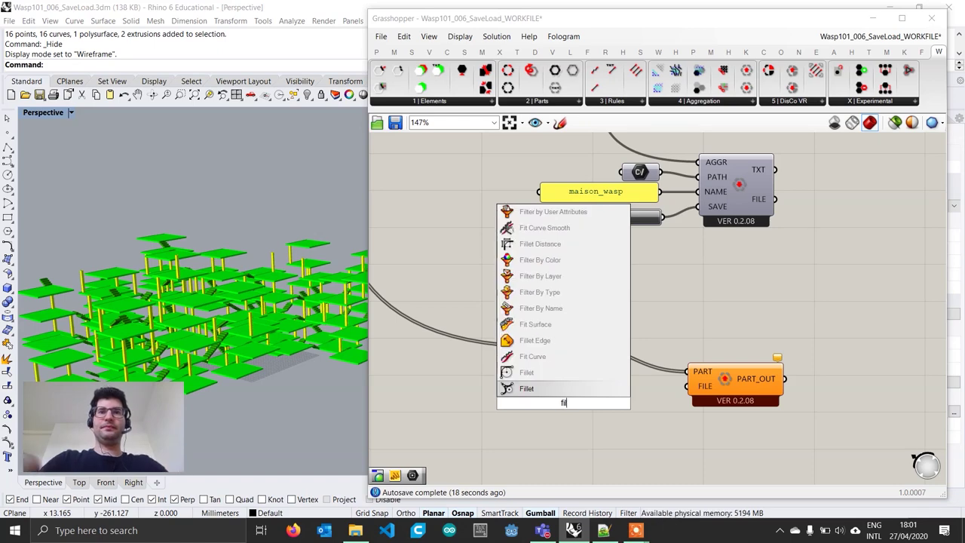
type("e path")
key("Return")
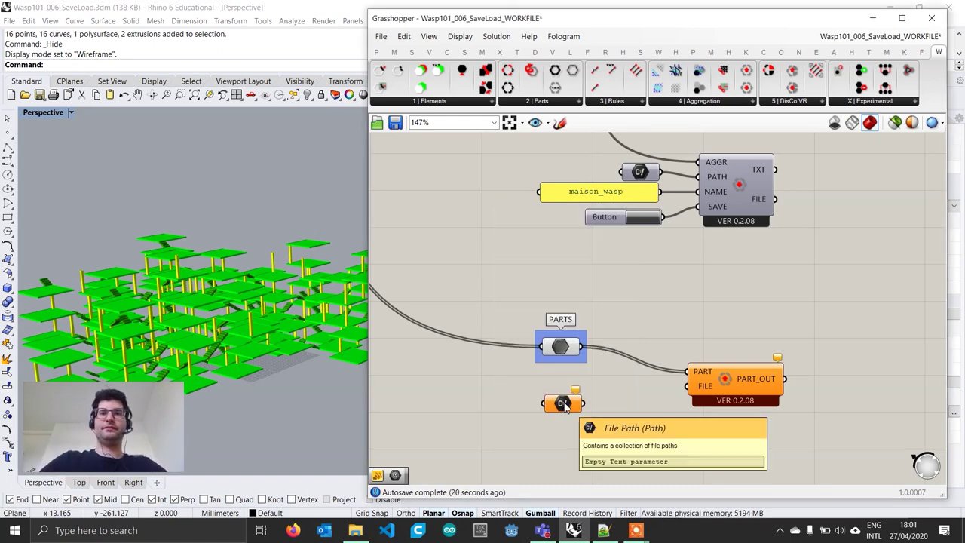
Set the File Path parameter to the existing file maison_wasp.json on the Desktop.
right_click(565, 407)
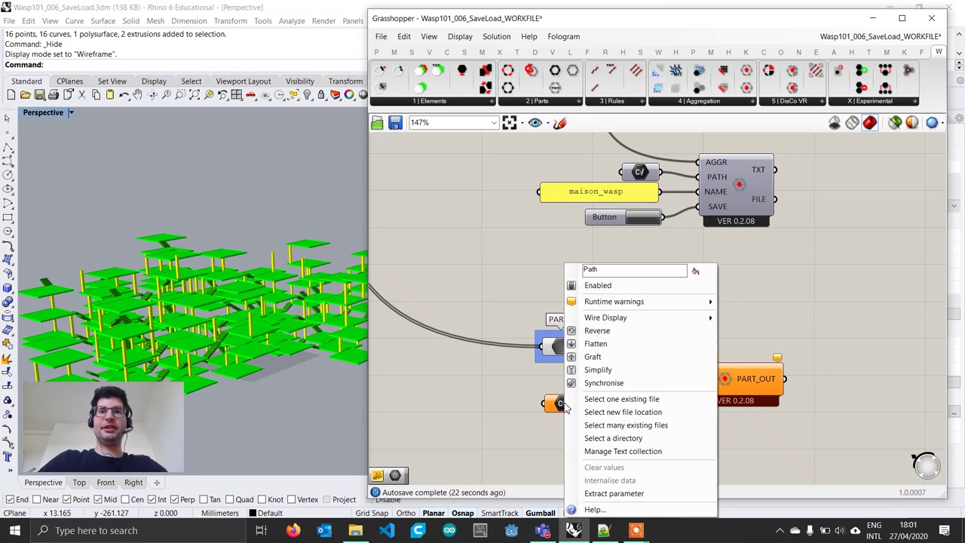
left_click(646, 402)
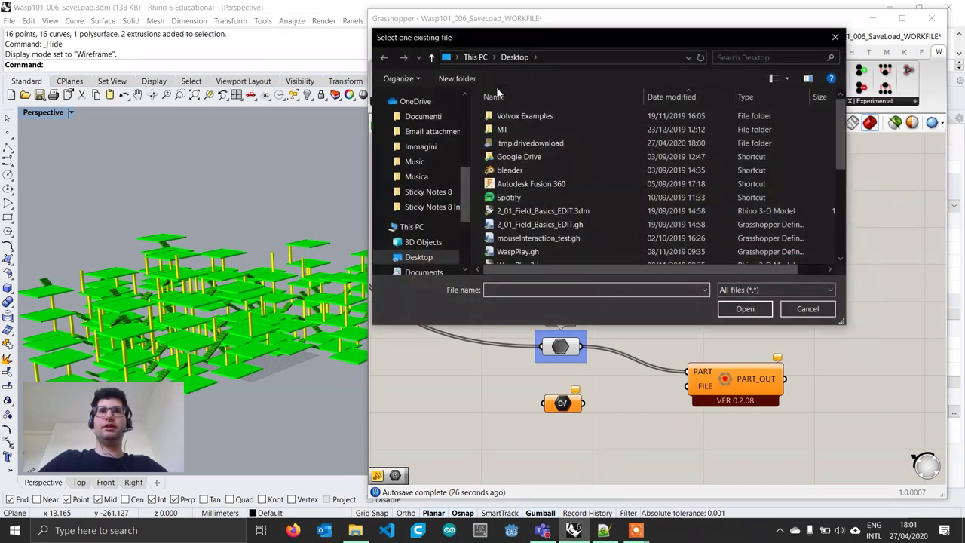
scroll(564, 191, "down", 2)
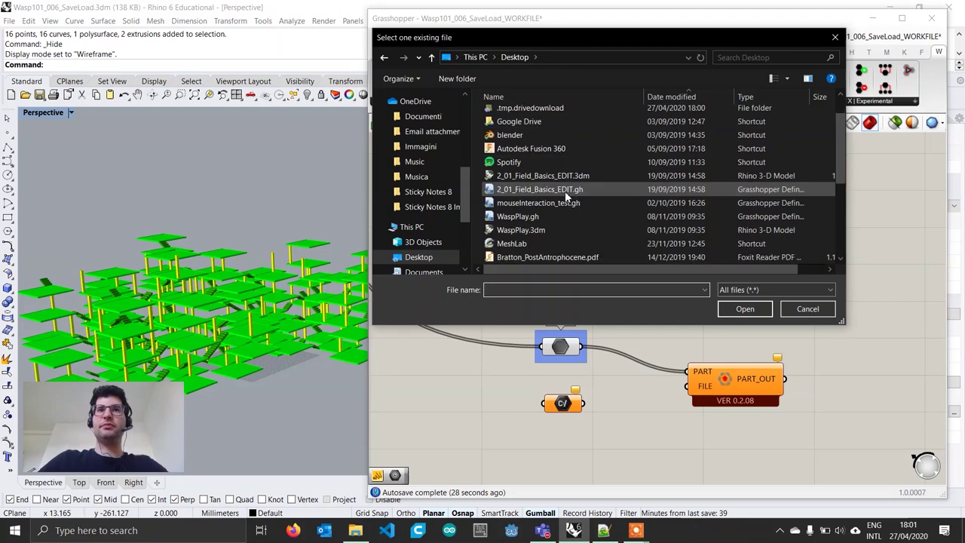
scroll(565, 193, "down", 3)
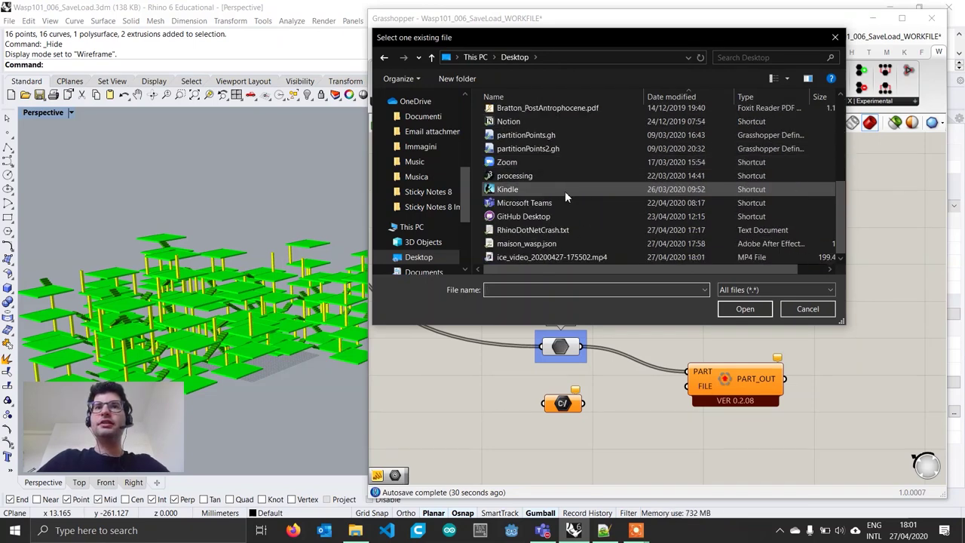
left_click(539, 249)
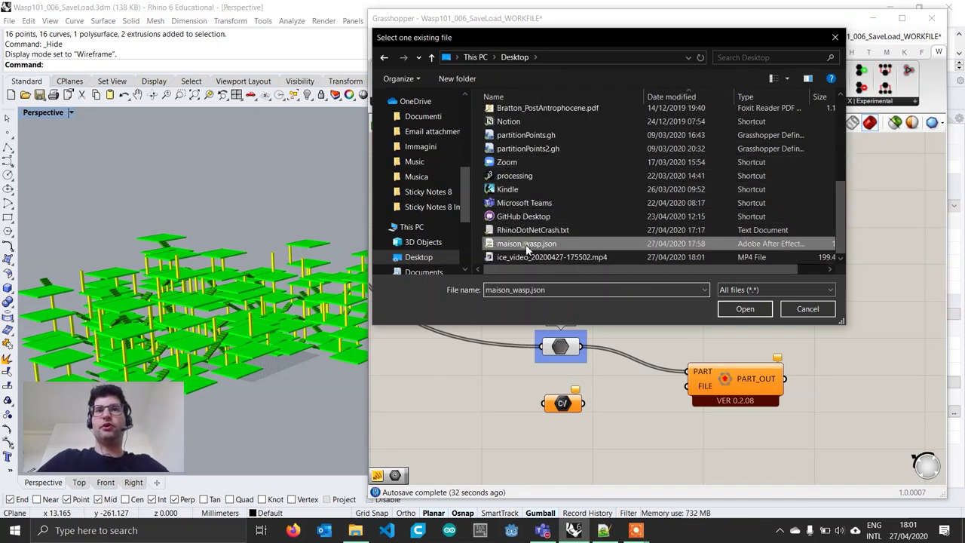
left_click(745, 309)
Connect the File Path parameter to Wasp_Load from File's FILE input, align the component with PARTS, and inspect its PART_OUT data.
scroll(596, 407, "up", 2)
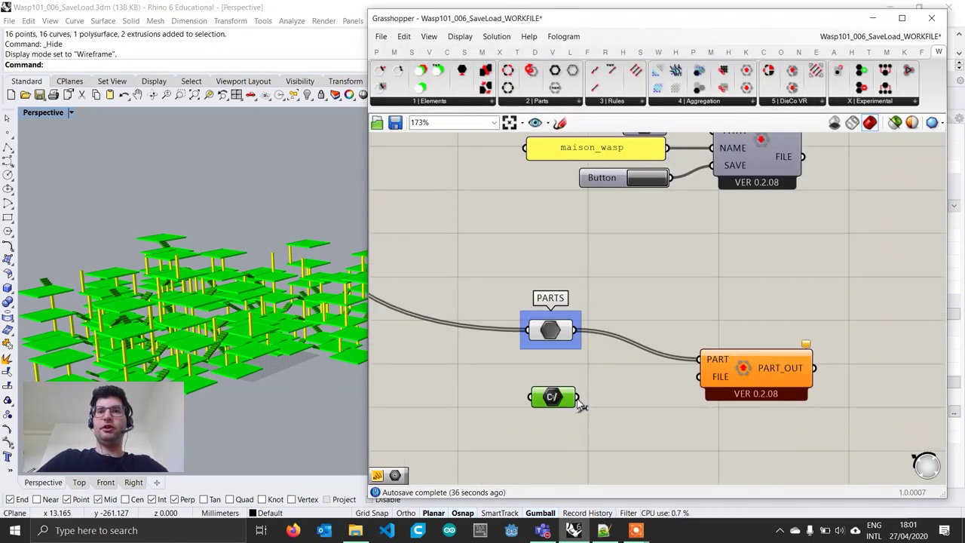
left_click_drag(578, 398, 703, 378)
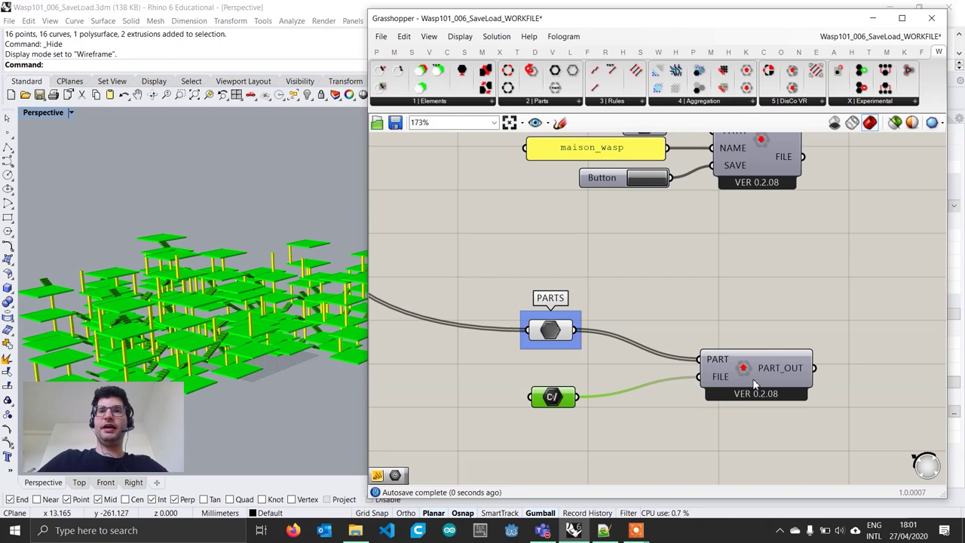
left_click_drag(754, 384, 742, 355)
right_click_drag(806, 370, 668, 353)
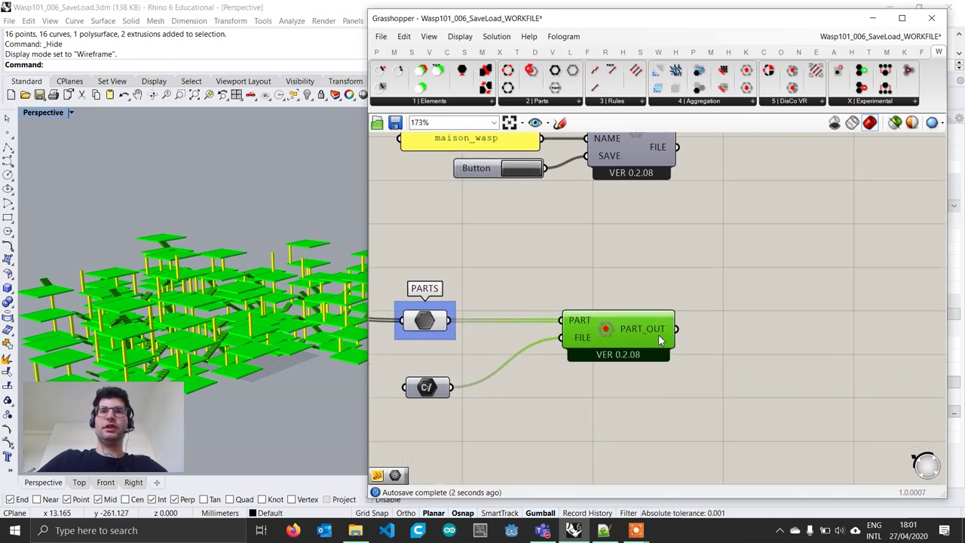
scroll(660, 340, "down", 1)
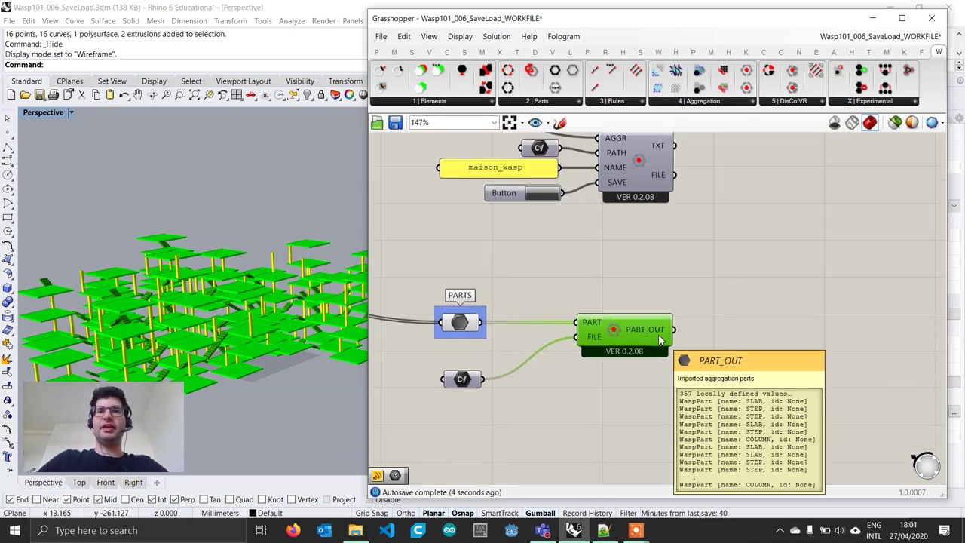
mouse_move(650, 328)
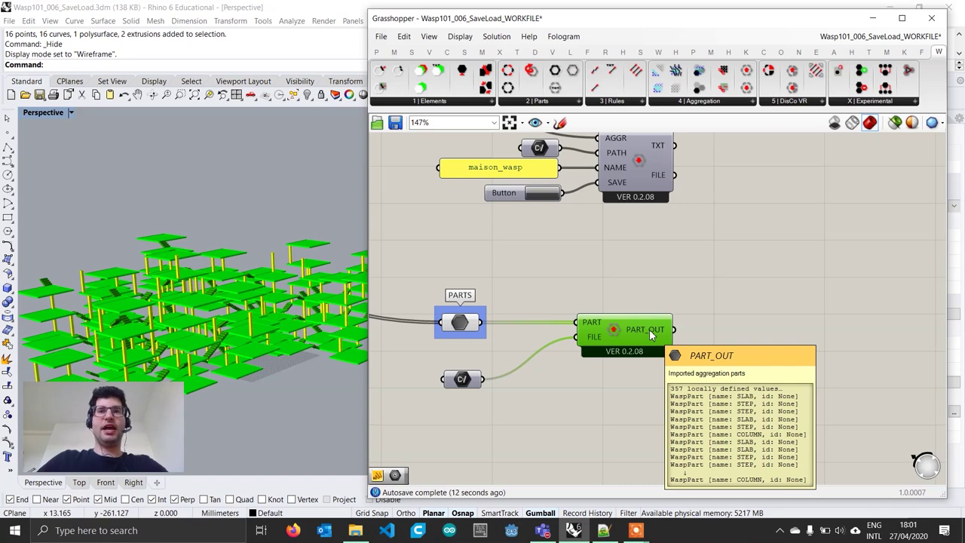
Add a Wasp_Get Part Geometry component beside Wasp_Load from File and connect PART_OUT to its PART input.
left_click(463, 379)
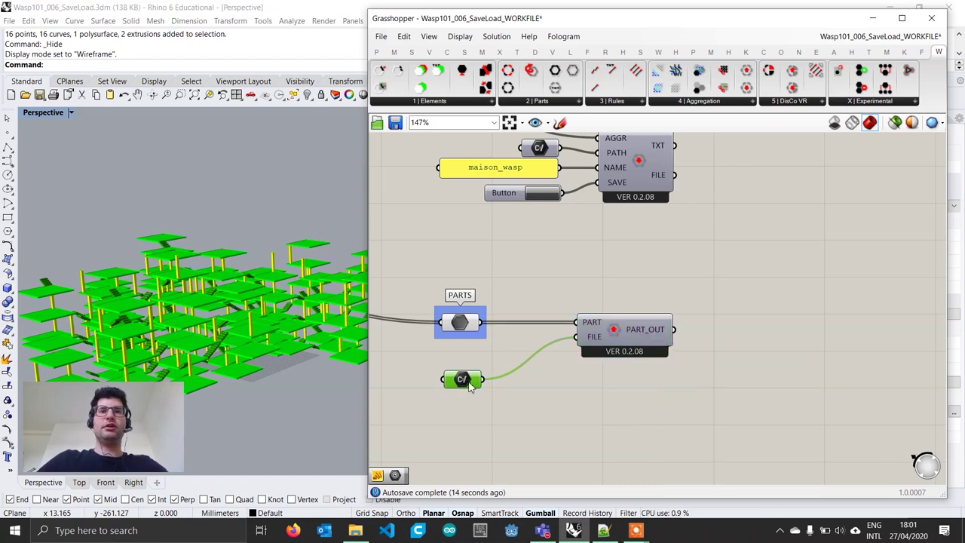
scroll(673, 340, "up", 2)
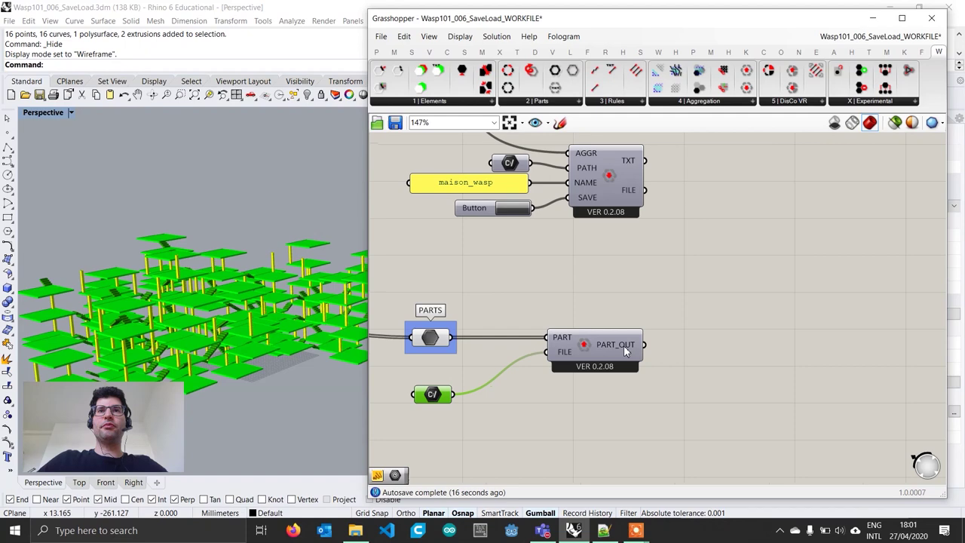
mouse_move(625, 351)
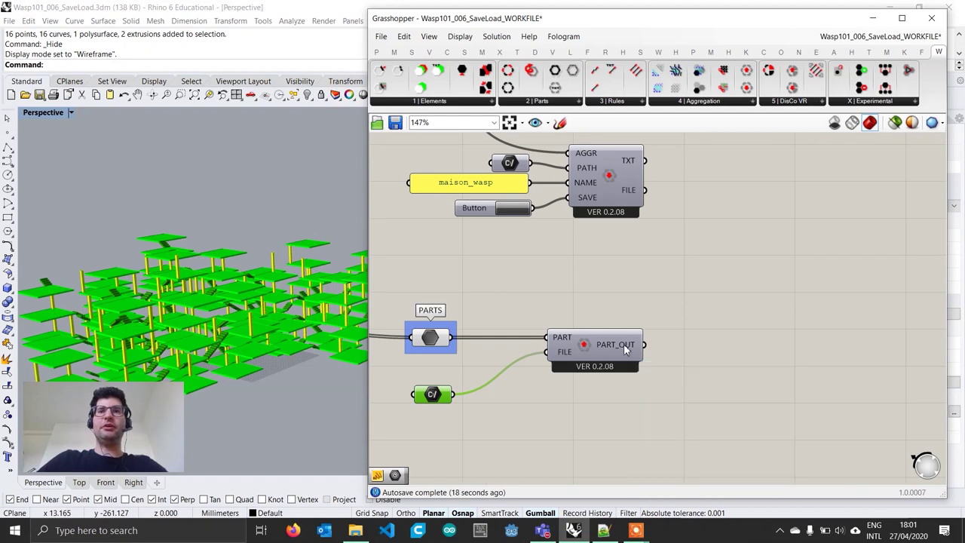
left_click(548, 102)
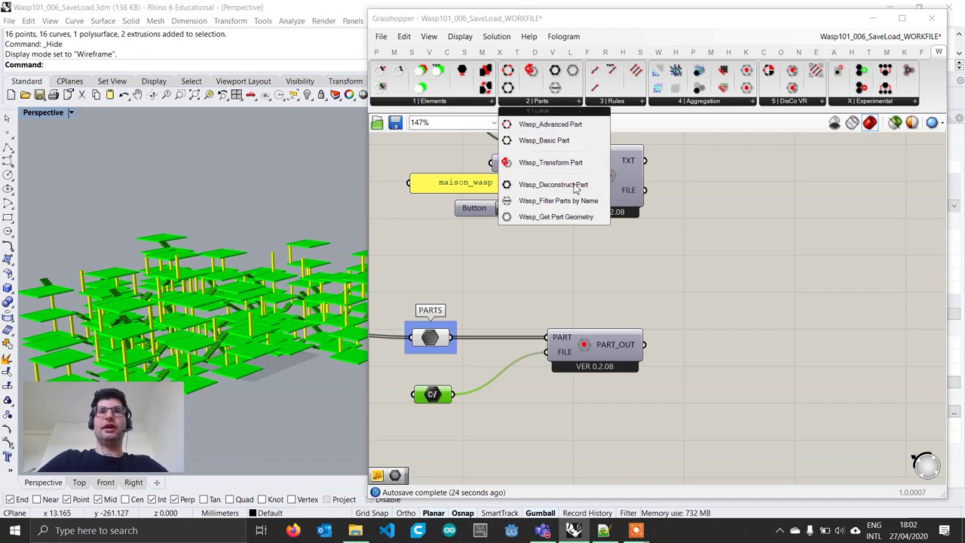
left_click_drag(558, 217, 715, 356)
left_click_drag(645, 346, 676, 347)
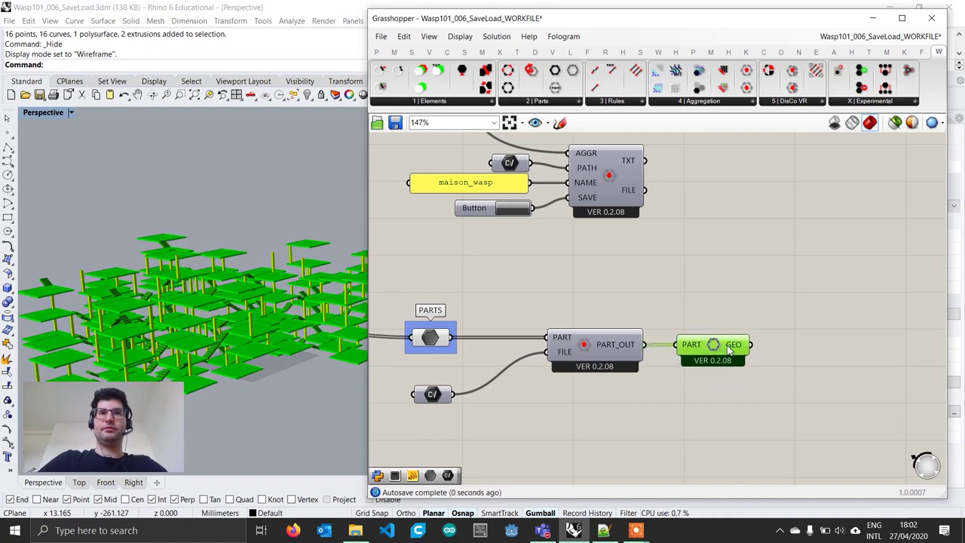
Move the reset button closer to the original stochastic aggregation's RESET input and use it to regenerate the aggregation.
right_click_drag(317, 356, 233, 337)
left_click(669, 273)
left_click(728, 343)
scroll(517, 327, "down", 4)
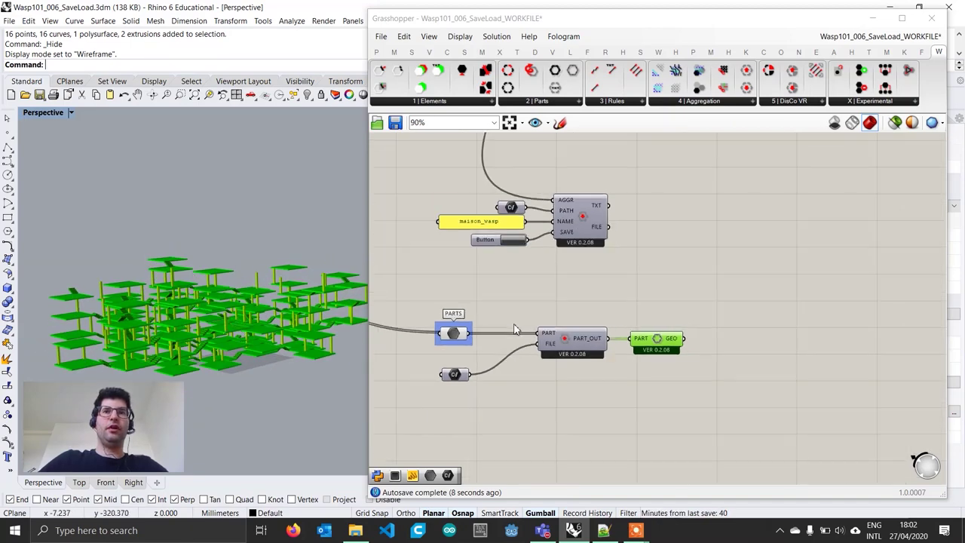
right_click_drag(560, 256, 545, 334)
scroll(542, 281, "up", 2)
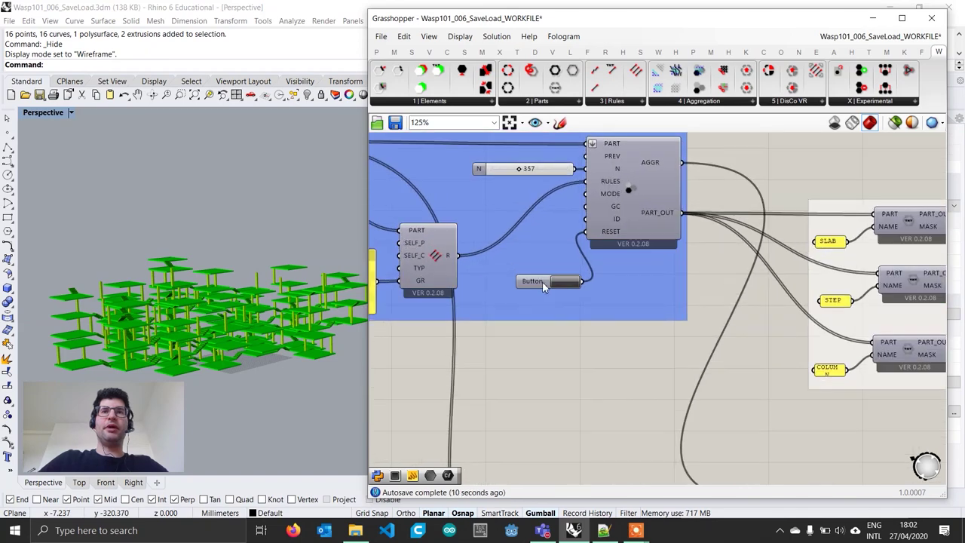
left_click(551, 249)
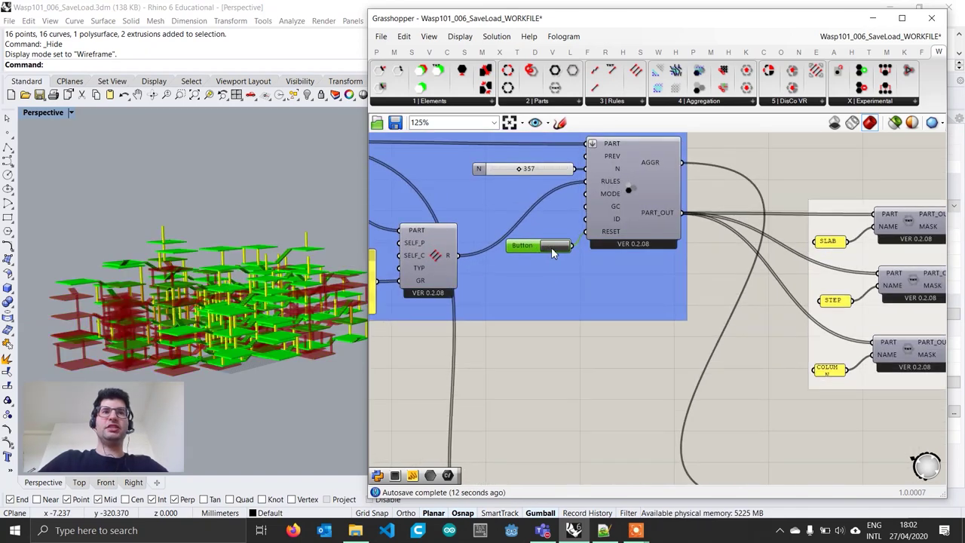
left_click(551, 247)
left_click(552, 248)
Highlight the Wasp_Get Part Geometry output to compare the loaded parts with the regenerated aggregation.
scroll(547, 211, "down", 5)
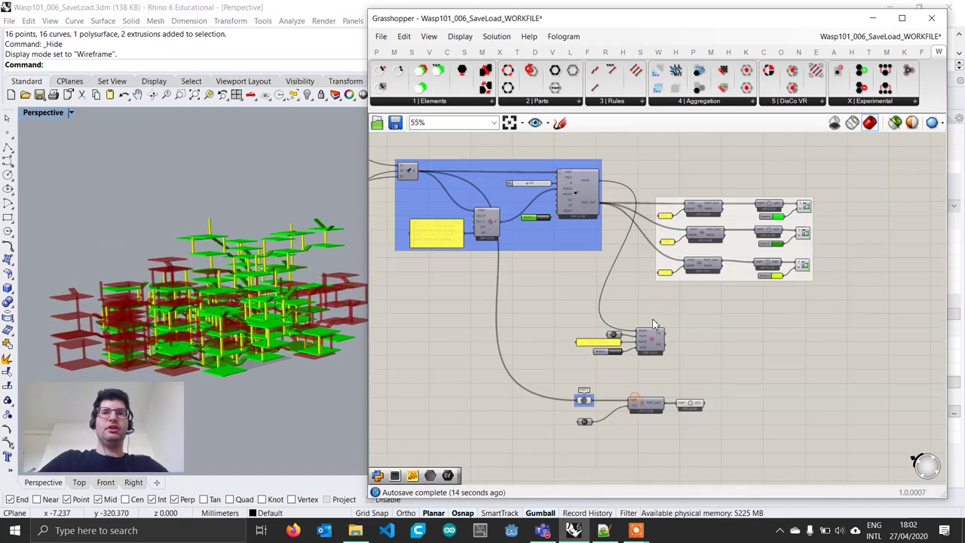
scroll(709, 403, "up", 5)
left_click(662, 398)
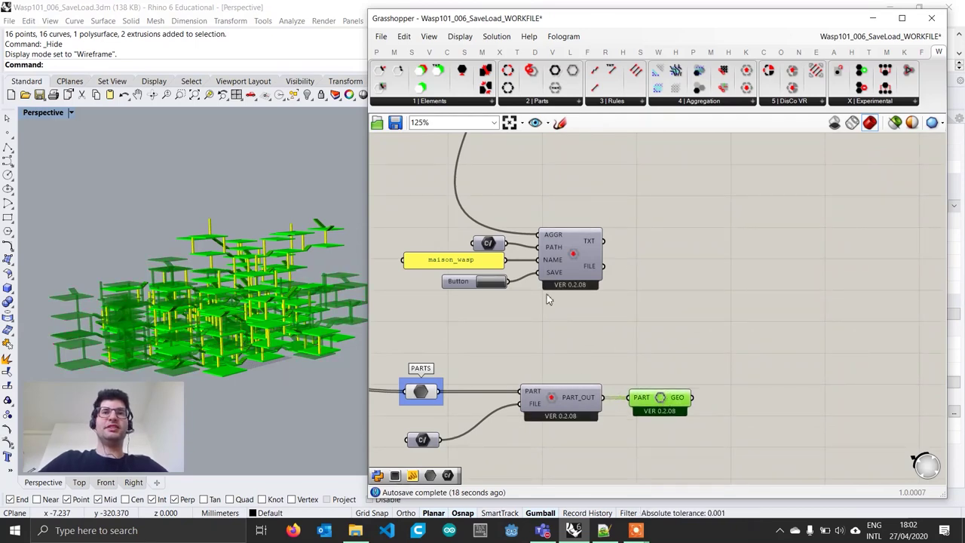
Turn off the preview of the original aggregation component and its SLAB, STEP and COLUMN display components.
scroll(551, 361, "down", 2)
right_click_drag(569, 360, 606, 368)
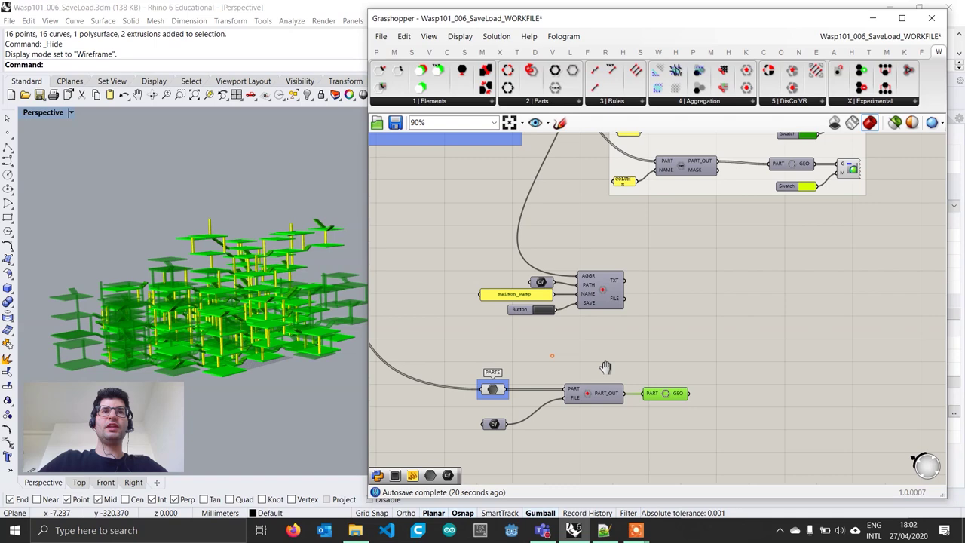
scroll(645, 371, "down", 2)
right_click_drag(696, 318, 689, 394)
right_click_drag(737, 319, 758, 339)
scroll(877, 363, "up", 1)
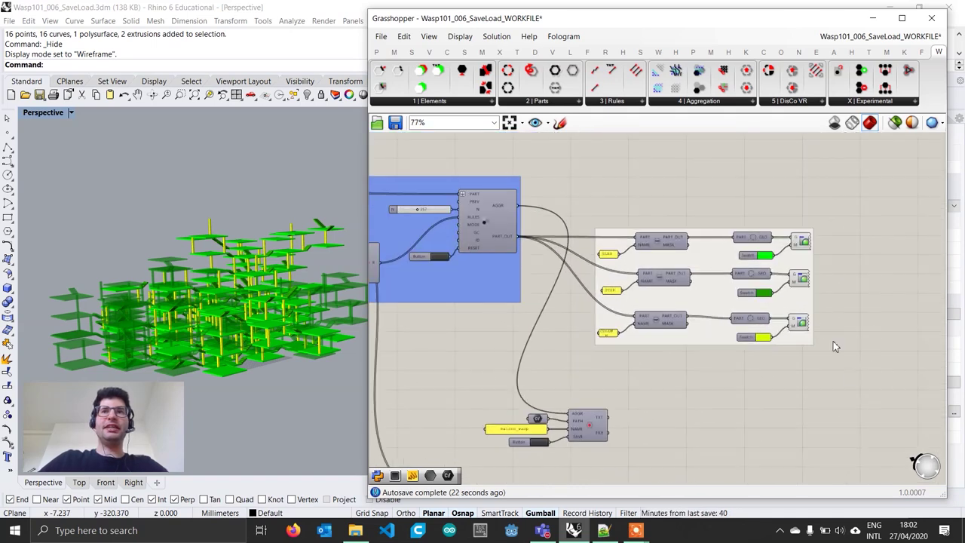
left_click_drag(852, 369, 510, 167)
right_click(591, 172)
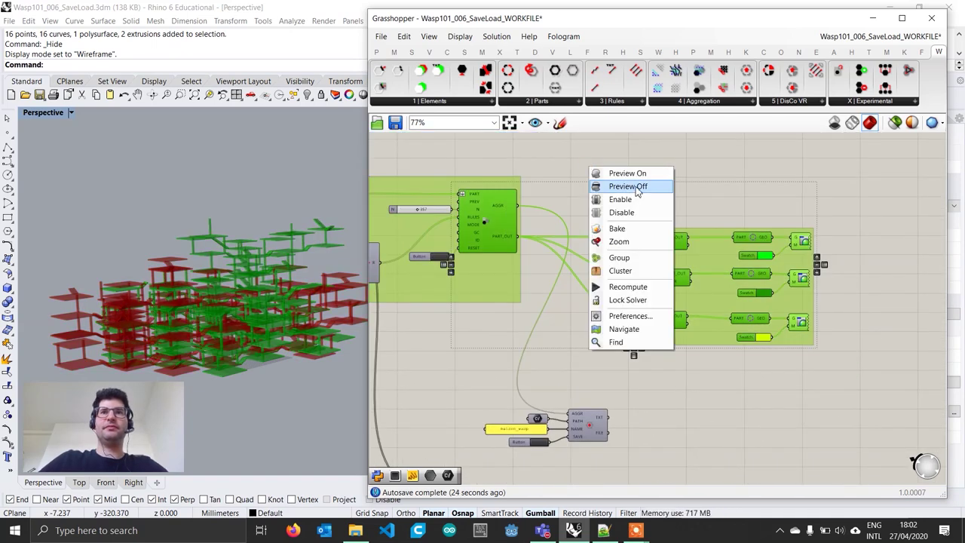
left_click(637, 187)
left_click(662, 176)
Move the Wasp_Get Part Geometry component slightly above Wasp_Load from File and inspect the reloaded geometry in the Perspective viewport.
scroll(642, 319, "down", 4)
right_click_drag(664, 335, 660, 281)
scroll(641, 394, "up", 5)
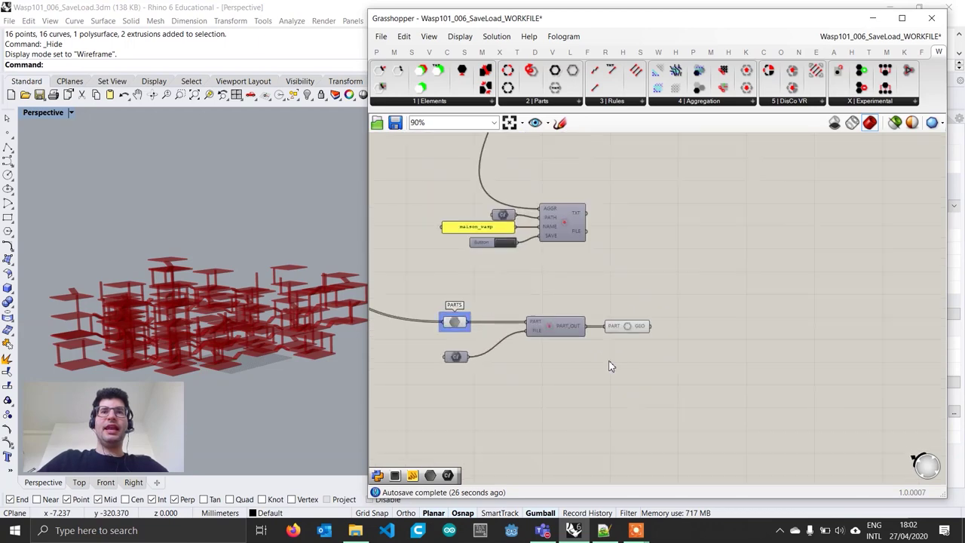
scroll(614, 322, "up", 1)
left_click_drag(621, 324, 615, 287)
left_click_drag(612, 373, 383, 290)
left_click(534, 305)
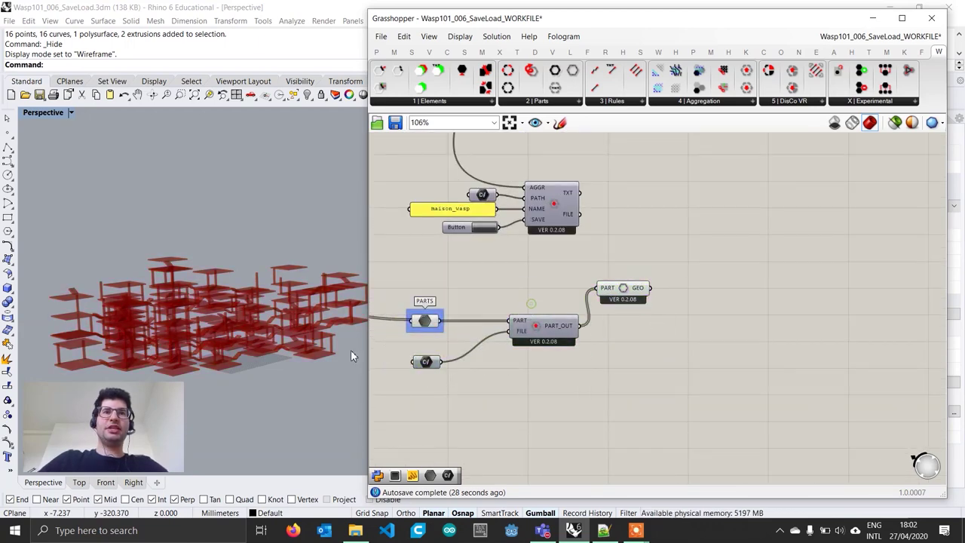
right_click_drag(277, 353, 227, 206)
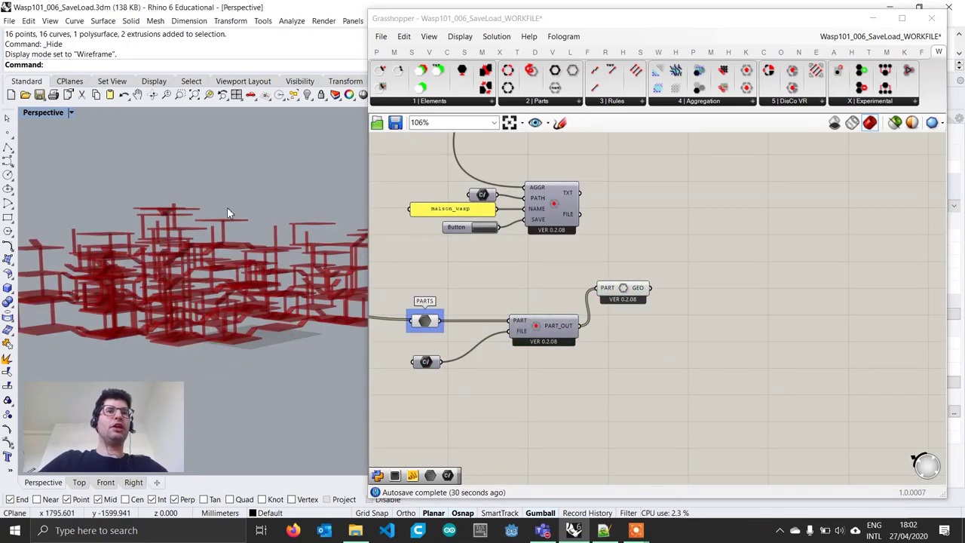
right_click_drag(171, 266, 227, 298)
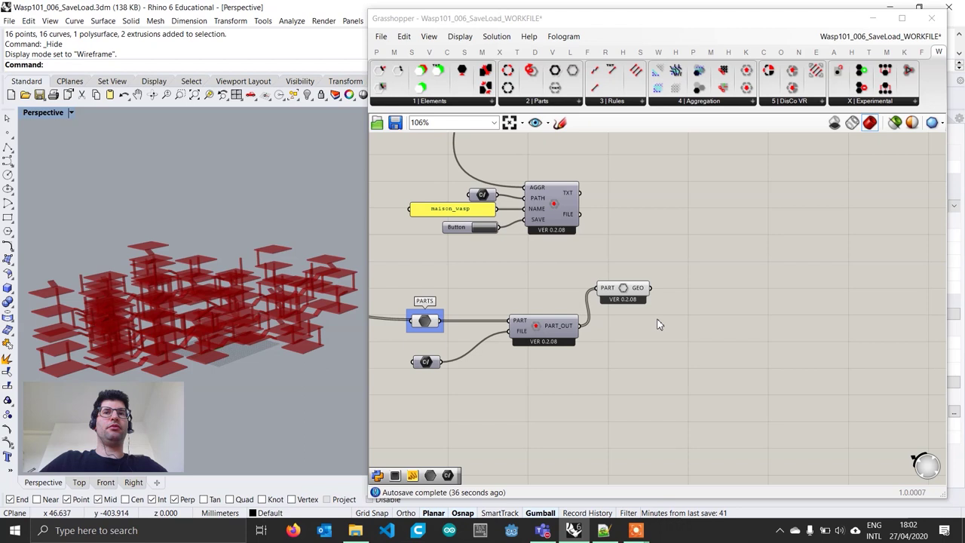
left_click(558, 332)
left_click(653, 379)
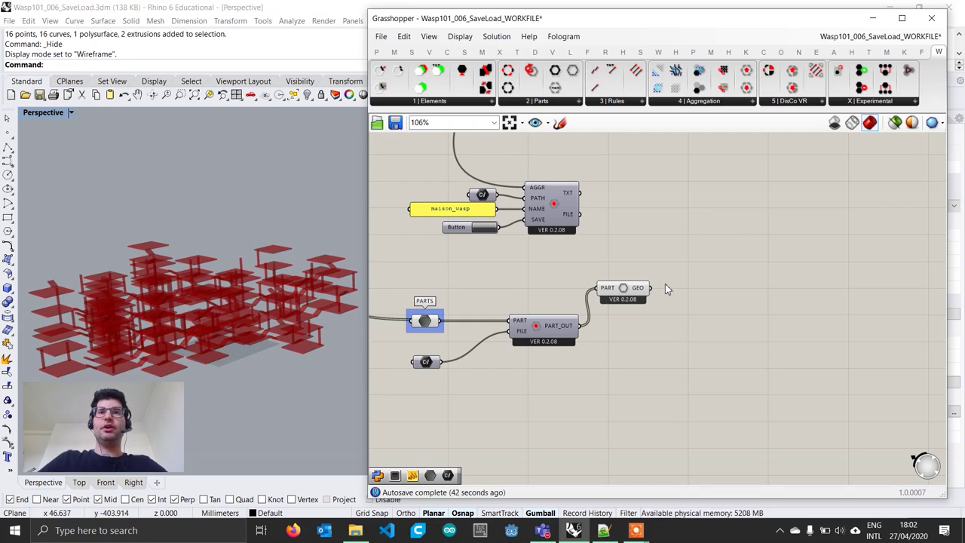
Add a second Wasp_Stochastic Aggregation component below and to the right of Wasp_Load from File.
left_click(720, 104)
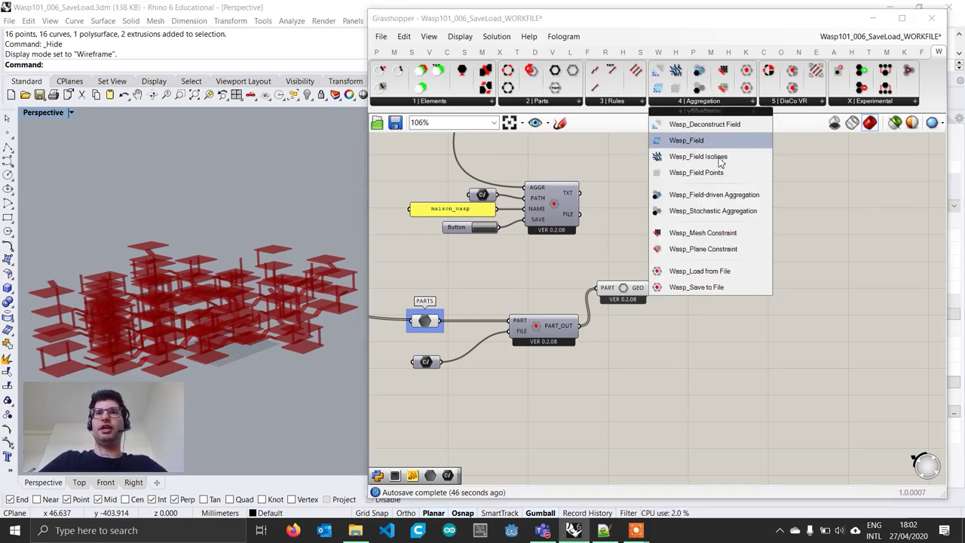
left_click(720, 211)
left_click(760, 411)
scroll(754, 380, "down", 2)
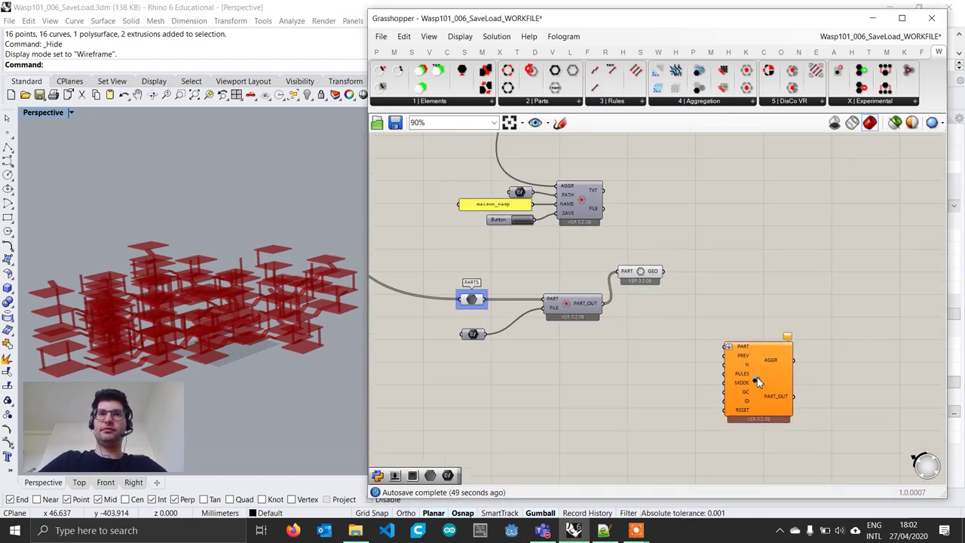
scroll(718, 380, "up", 1)
scroll(719, 380, "down", 1)
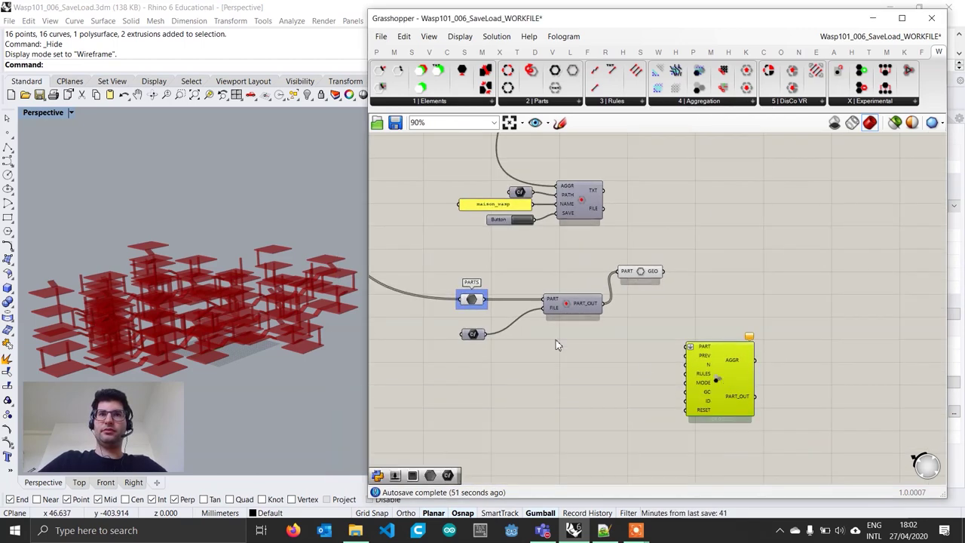
scroll(520, 323, "up", 1)
Connect the PARTS parameter to the new aggregation's PART input and Wasp_Load from File's PART_OUT to its PREV input.
left_click_drag(480, 295, 720, 351)
mouse_move(766, 381)
left_mouse_down()
mouse_move(780, 386)
mouse_move(769, 382)
left_mouse_up()
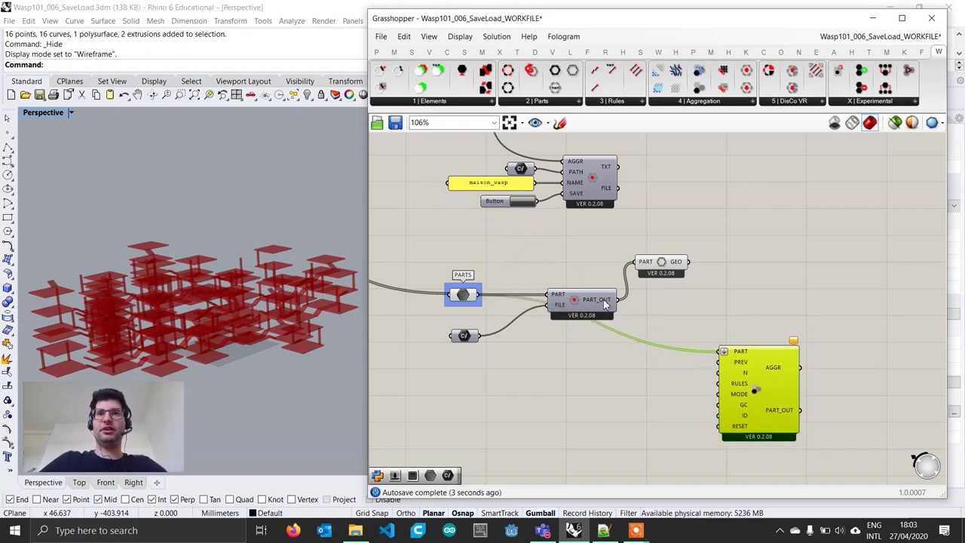
mouse_move(604, 302)
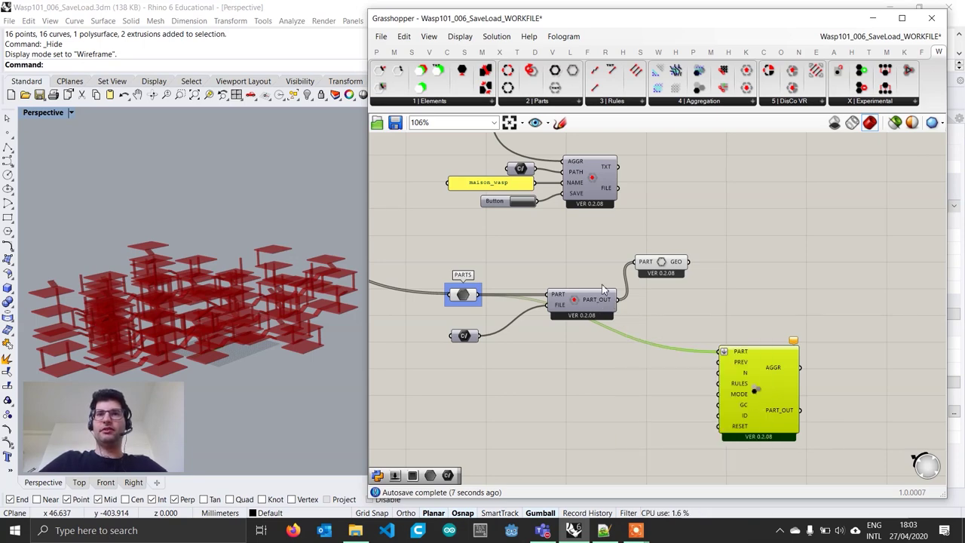
left_click_drag(628, 305, 718, 364)
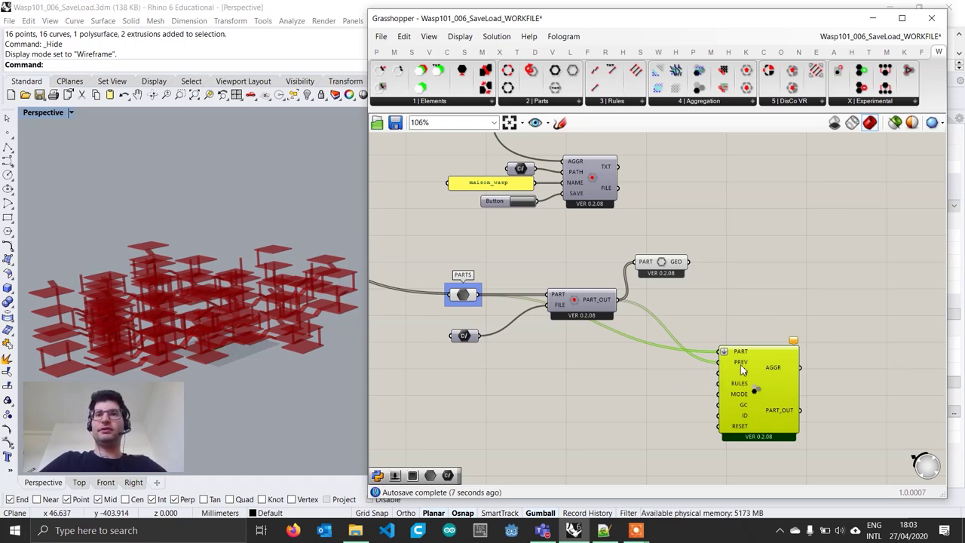
Add a number slider with the value 120 and connect it to the new aggregation's N input.
double_click(643, 376)
type("120")
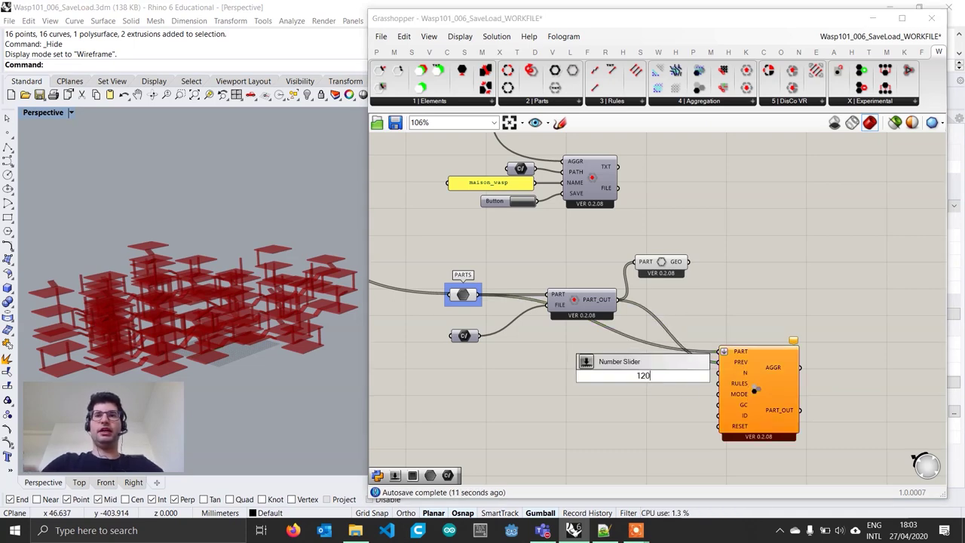
key("Return")
scroll(694, 368, "up", 2)
mouse_move(695, 377)
left_mouse_down()
mouse_move(724, 369)
mouse_move(692, 375)
left_mouse_up()
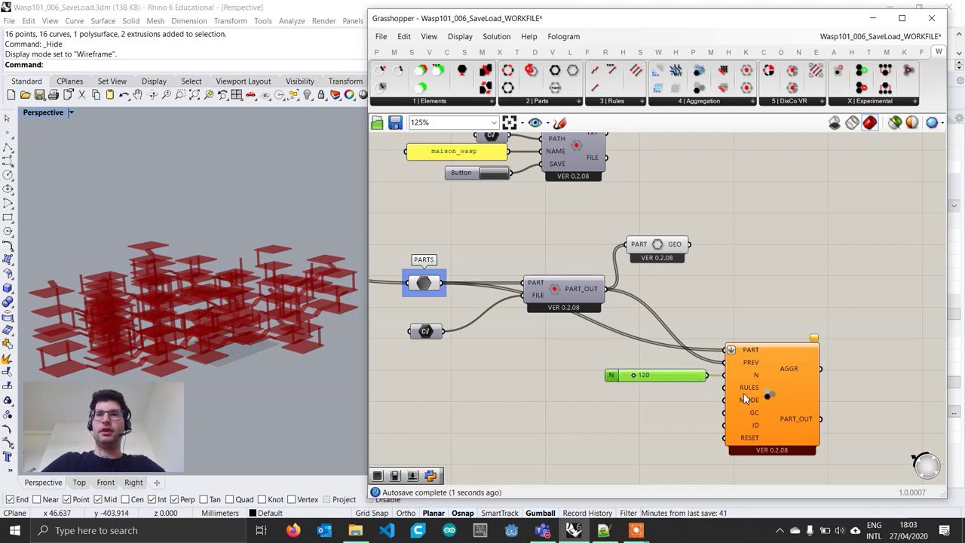
Add a Data parameter below the original rules generator and connect the generator's R output to it.
scroll(749, 390, "down", 4)
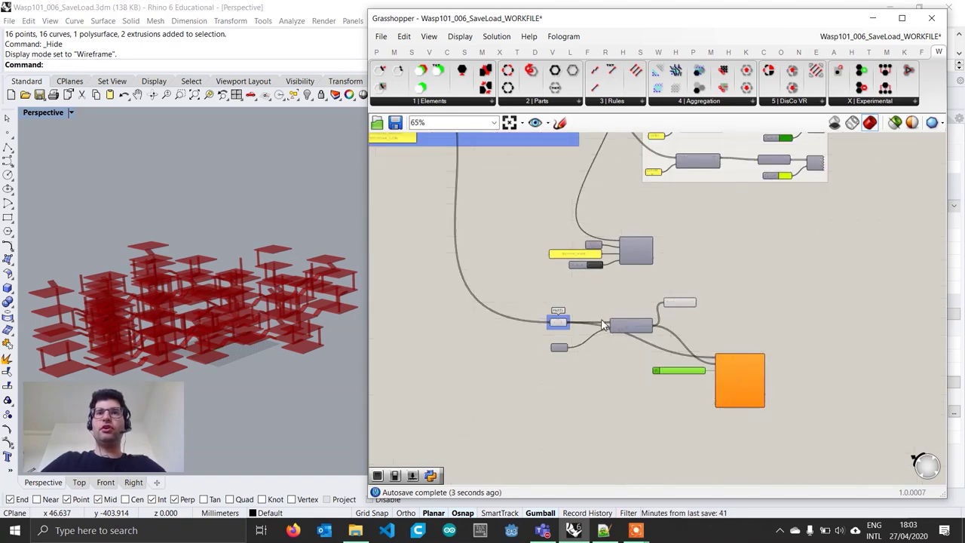
right_click_drag(600, 315, 630, 386)
scroll(487, 193, "up", 2)
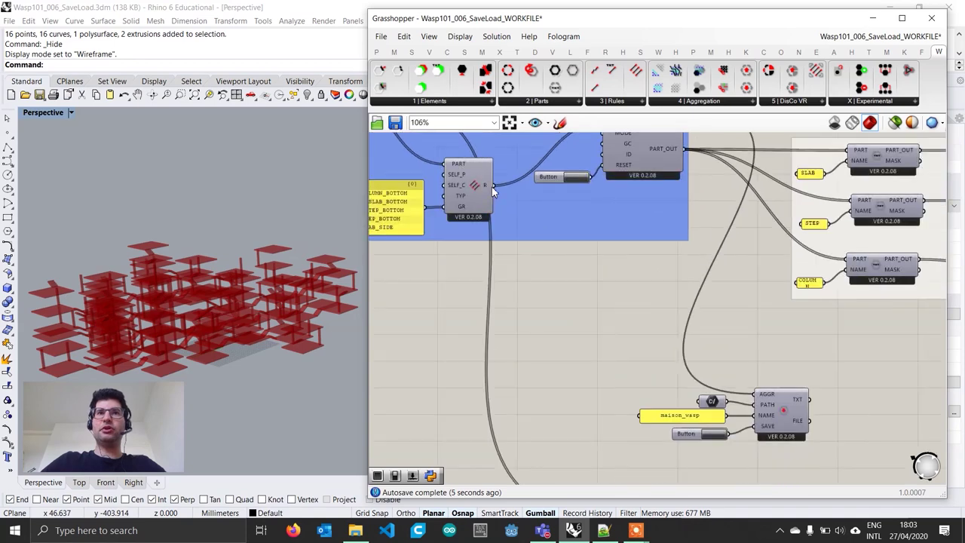
mouse_move(487, 204)
scroll(486, 208, "up", 2)
scroll(488, 211, "down", 2)
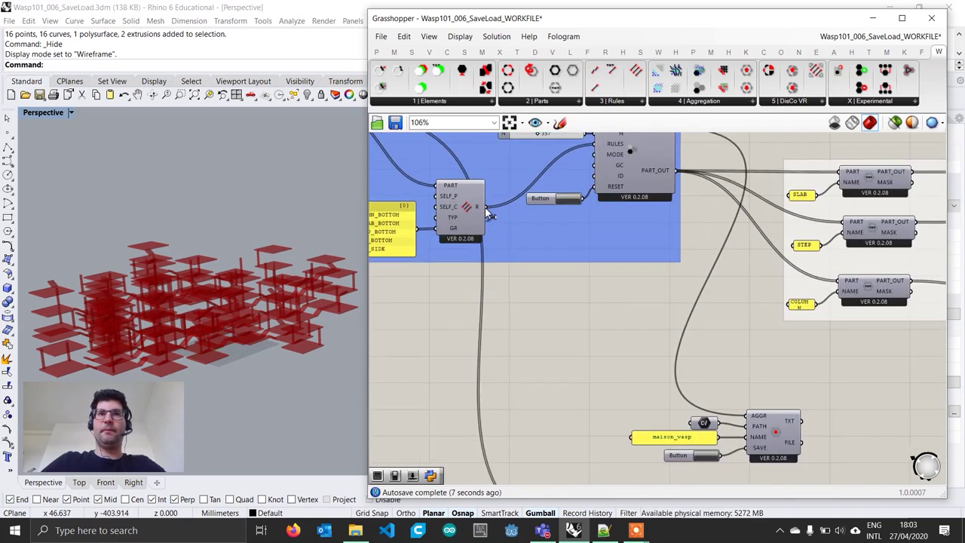
scroll(490, 217, "up", 2)
right_click_drag(503, 240, 506, 259)
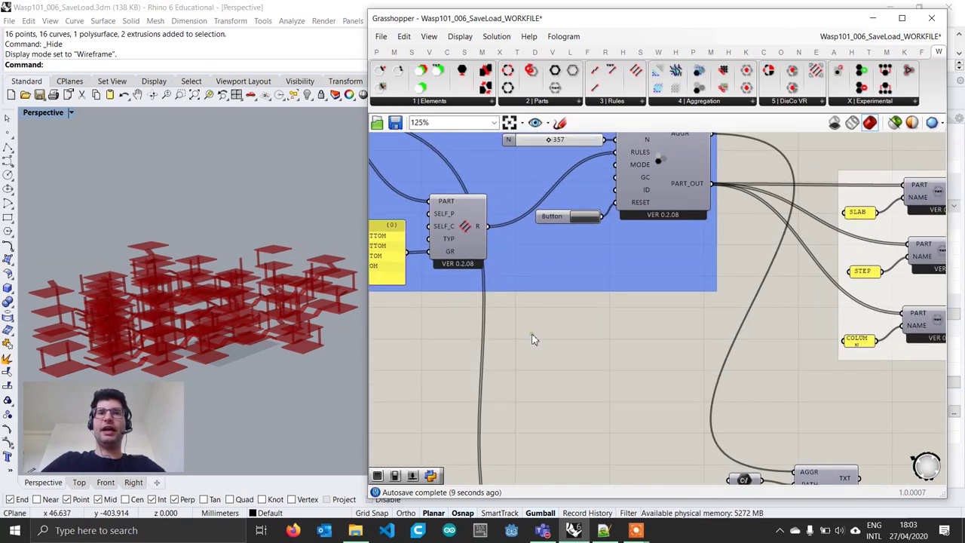
double_click(532, 339)
type("data")
key("Return")
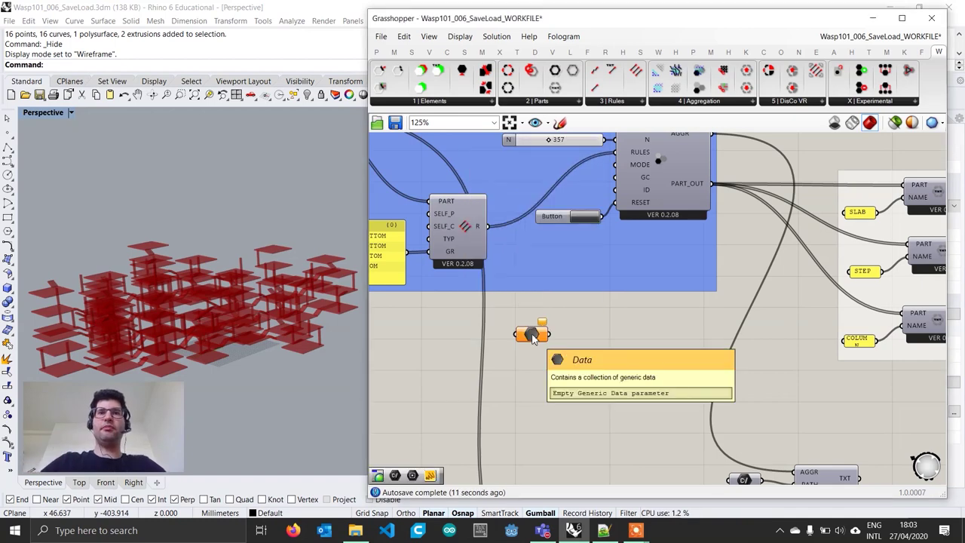
left_click_drag(486, 227, 521, 334)
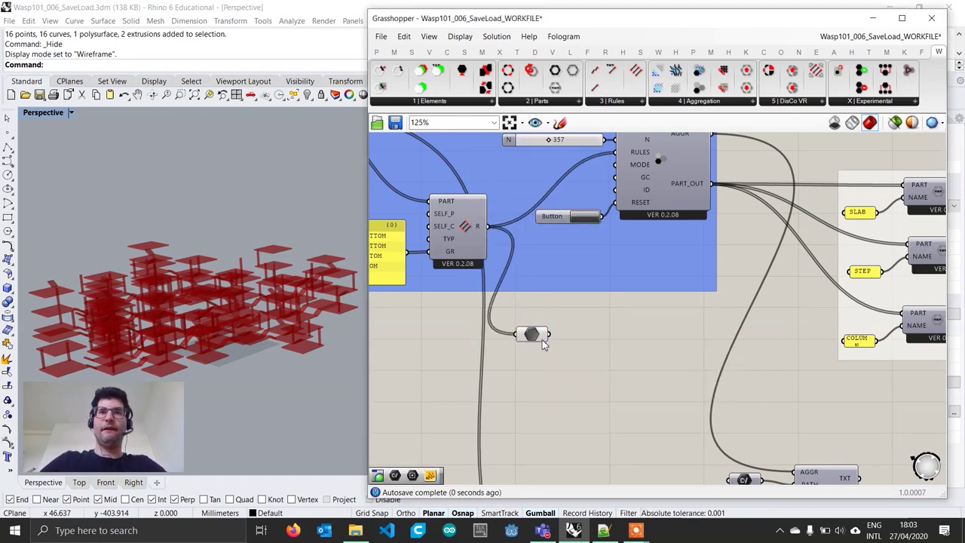
Move the Data parameter beside the new stochastic aggregation and put it in a group named RULES.
scroll(538, 298, "down", 5)
scroll(589, 439, "up", 5)
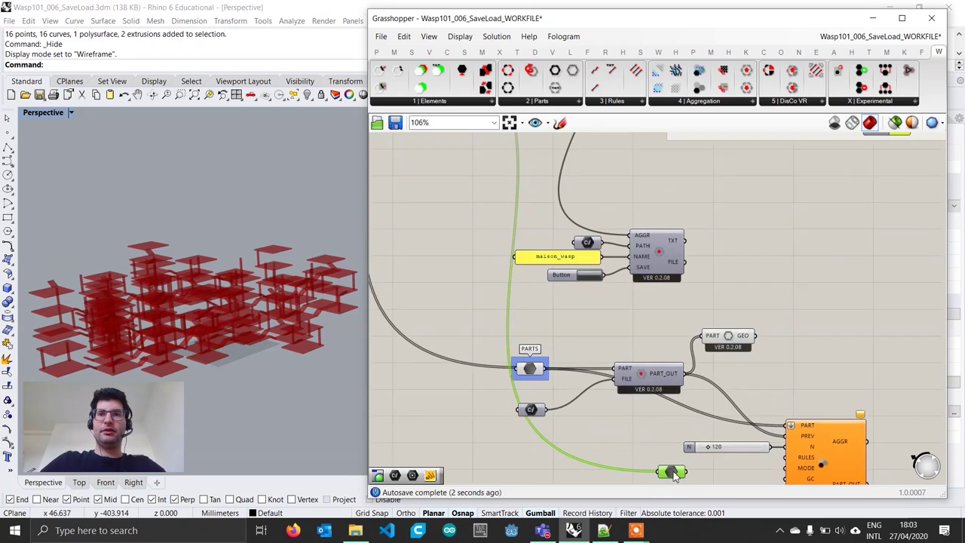
left_click_drag(599, 385, 589, 388)
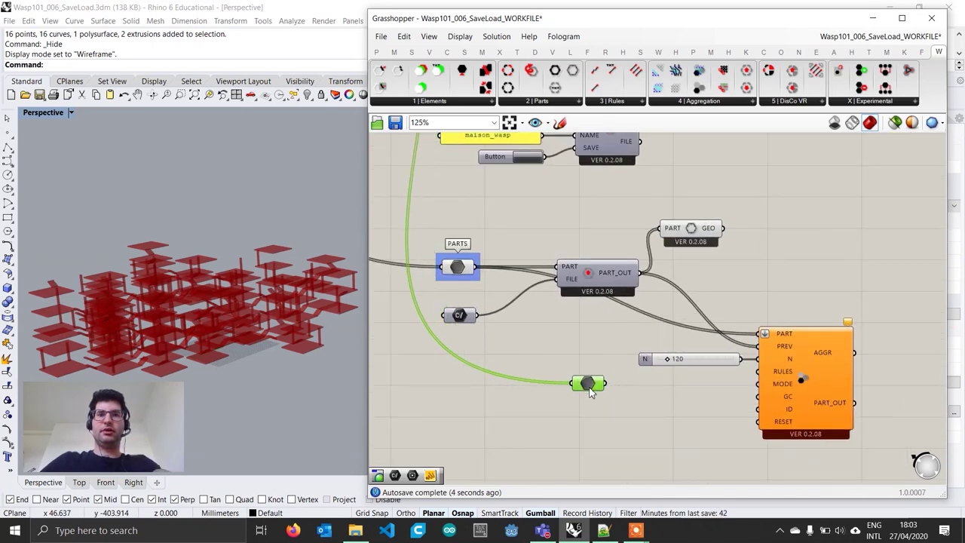
right_click(591, 386)
type("RULES")
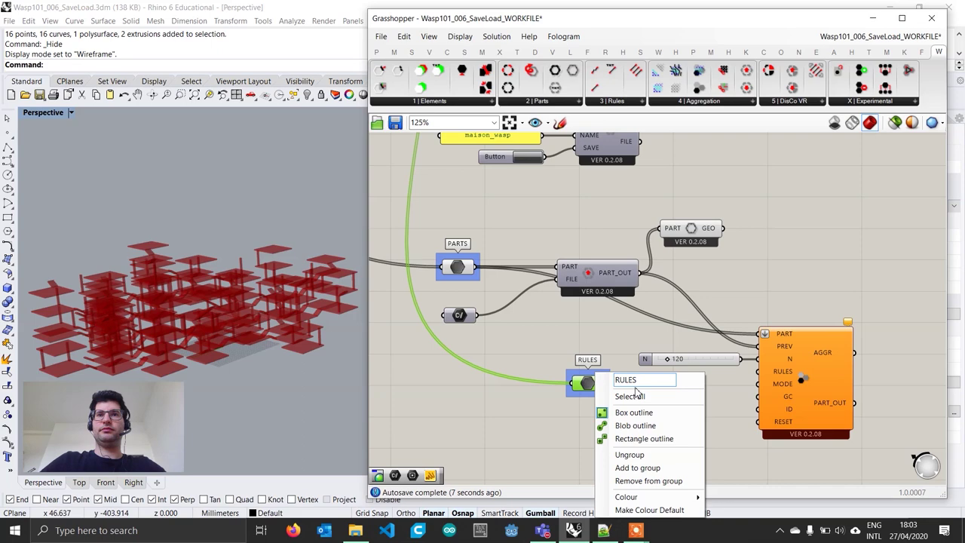
key("Return")
left_click(663, 338)
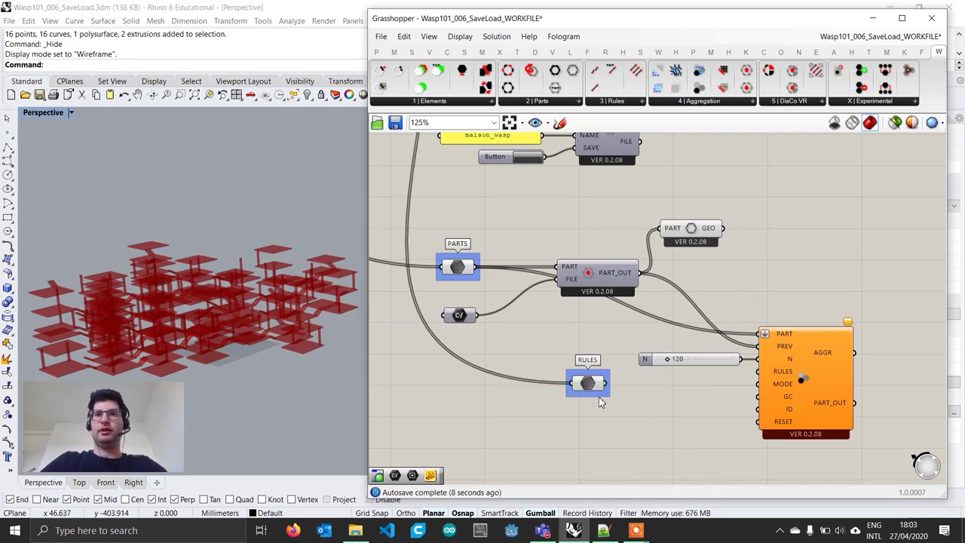
Connect the RULES parameter to the new aggregation's RULES input and shift its group slightly closer to the aggregation.
left_click_drag(606, 384, 759, 371)
left_click(594, 396)
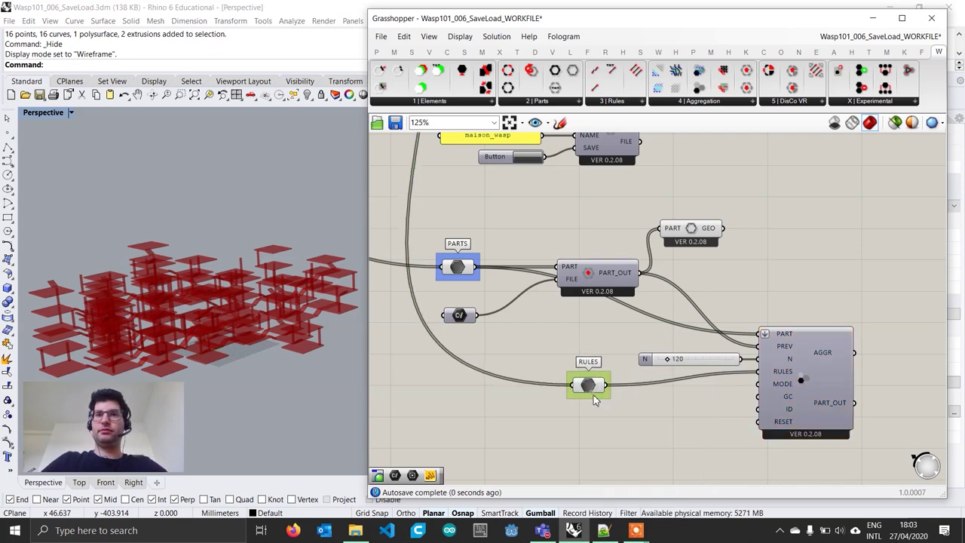
left_click_drag(594, 395, 607, 400)
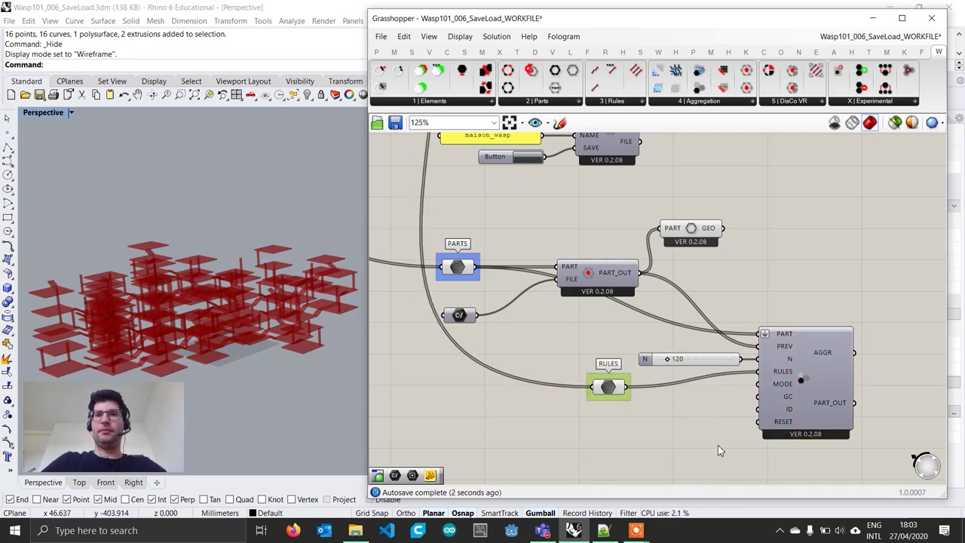
Add a Button and connect it to the new aggregation's RESET input.
double_click(704, 429)
type("button")
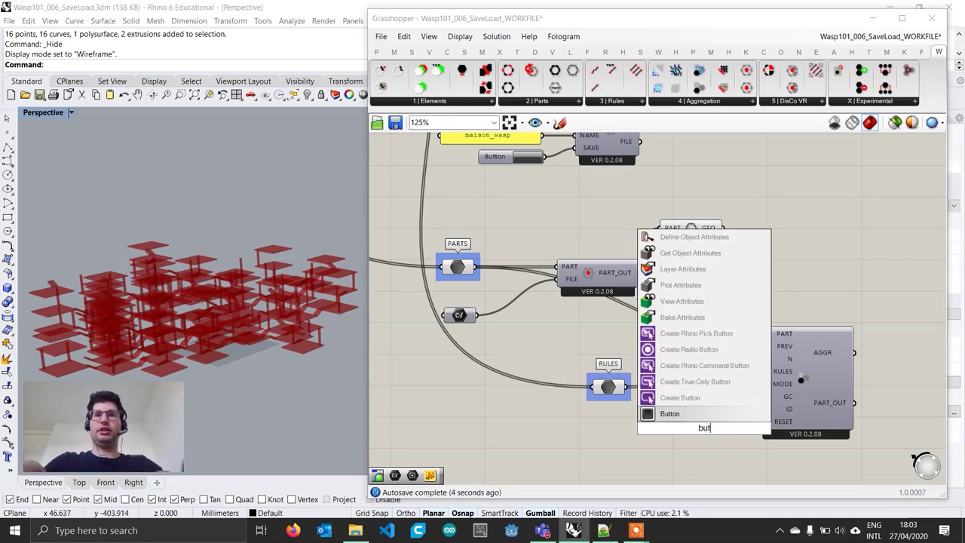
key("Return")
scroll(757, 435, "up", 1)
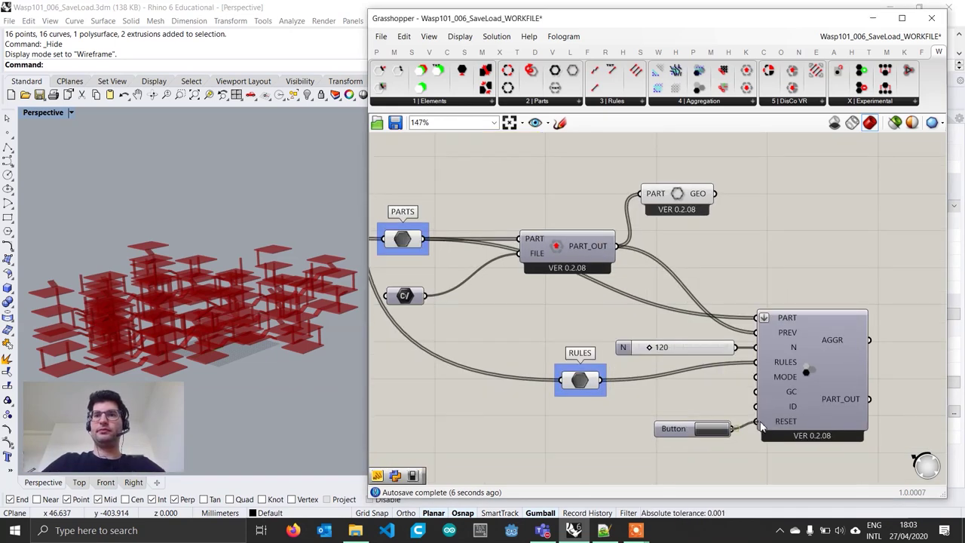
left_click_drag(677, 430, 684, 422)
scroll(703, 404, "down", 2)
right_click_drag(704, 401, 600, 388)
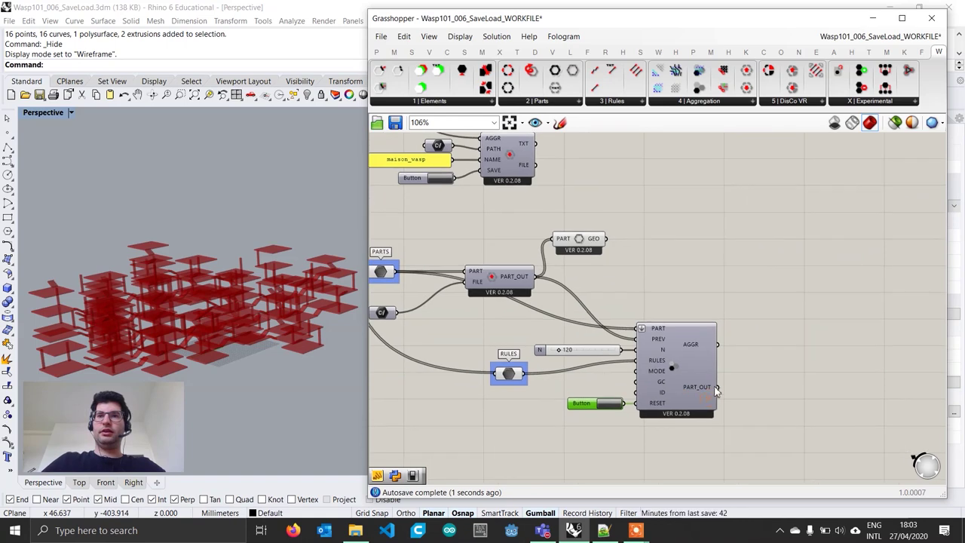
mouse_move(702, 389)
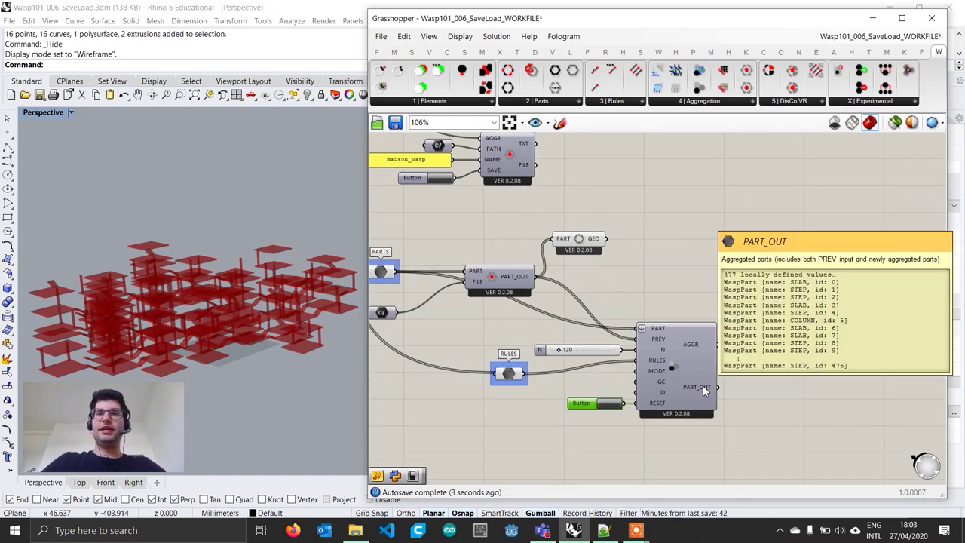
double_click(751, 382)
type("geta pa")
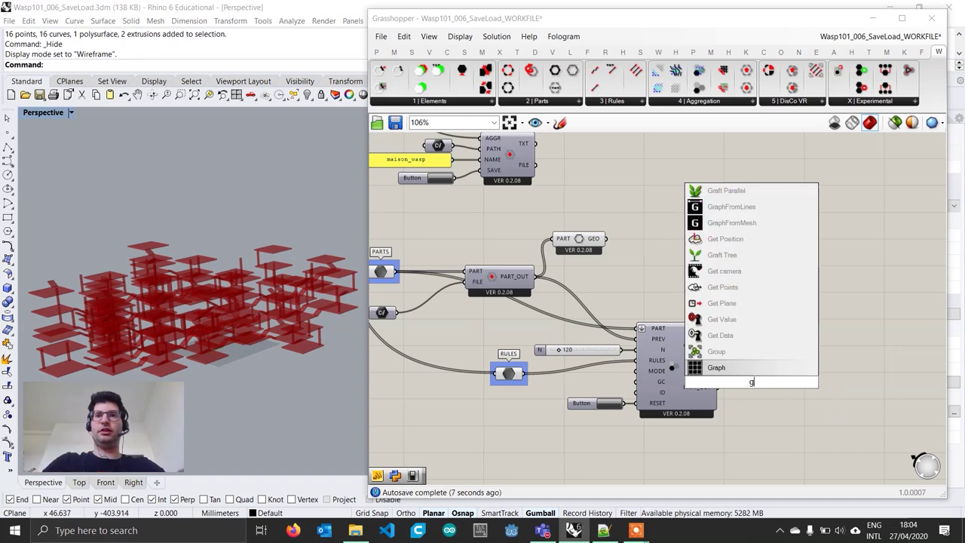
key("Escape")
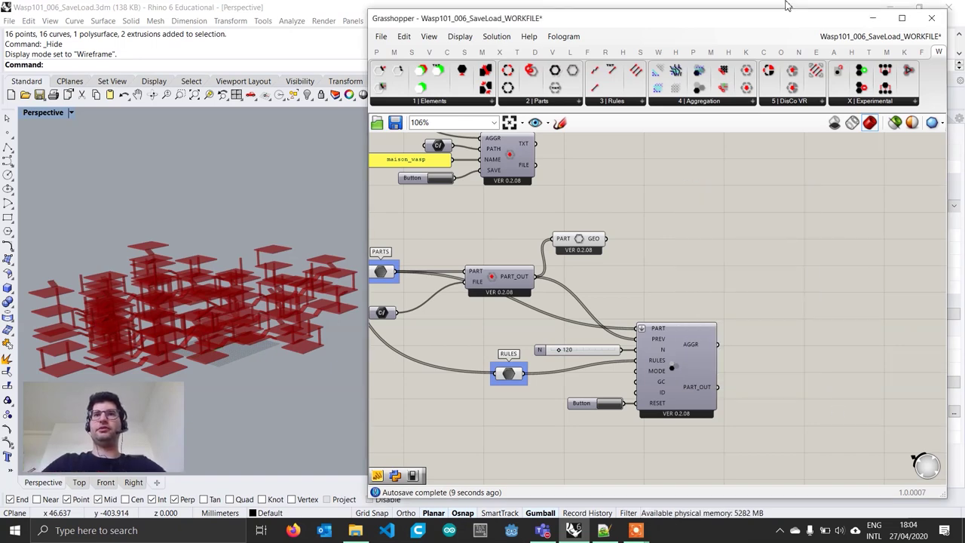
Add a second Wasp_Get Part Geometry component and connect the new aggregation's PART_OUT to its PART input.
left_click(561, 103)
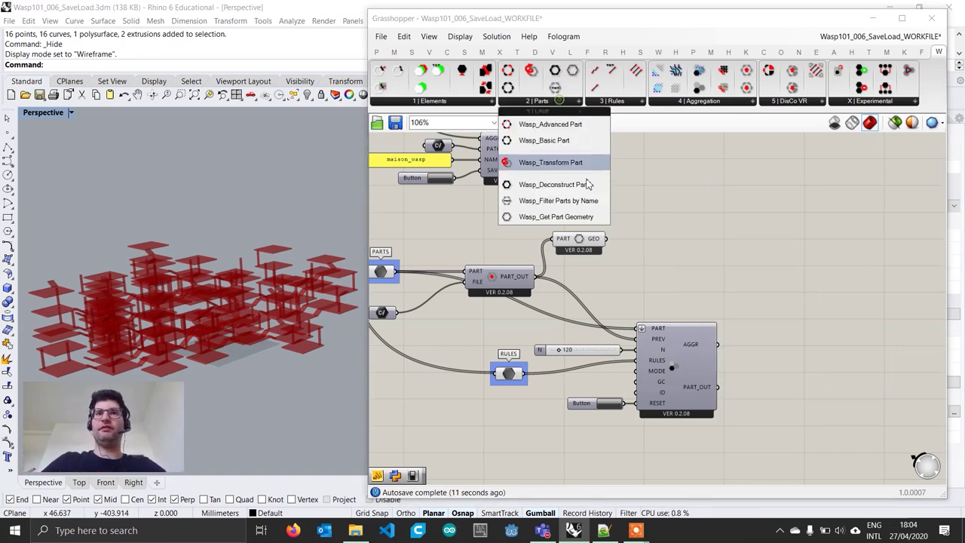
left_click(558, 216)
left_click(785, 392)
scroll(722, 387, "up", 3)
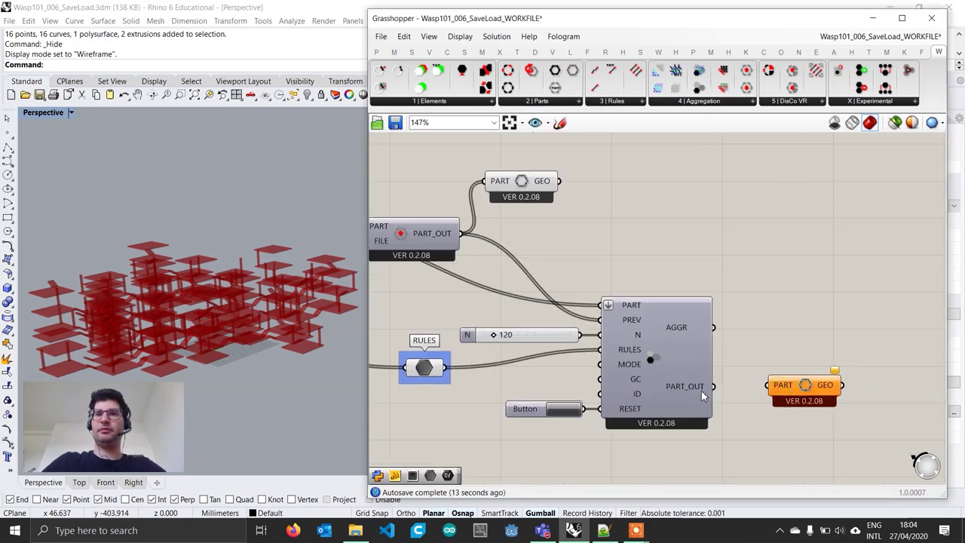
left_click(701, 391)
left_click_drag(718, 386, 819, 383)
right_click_drag(340, 333, 347, 315)
left_click_drag(802, 381, 795, 387)
Select each Wasp_Get Part Geometry component in turn to compare the reloaded and extended aggregations in the Perspective viewport.
left_click(534, 178)
right_click_drag(297, 294, 267, 328)
scroll(227, 339, "up", 3)
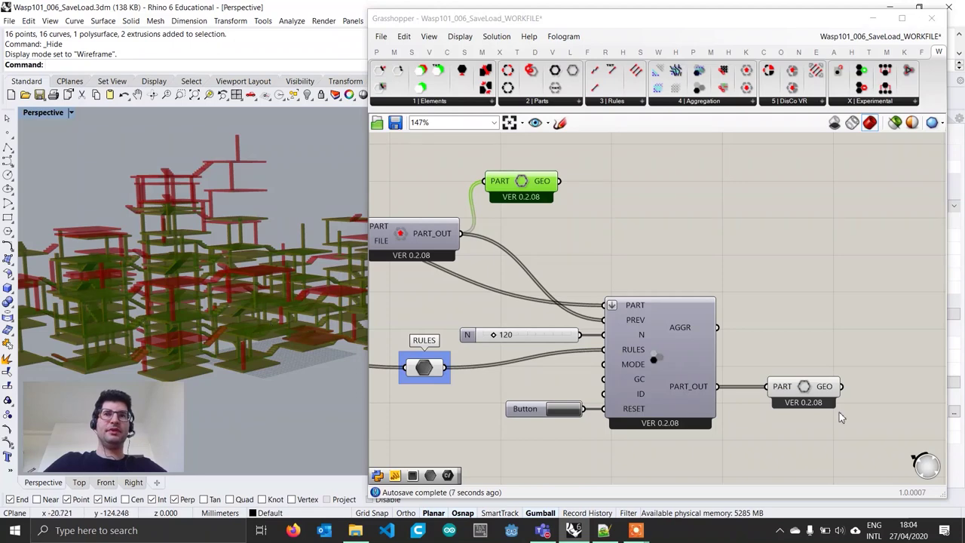
left_click(807, 391)
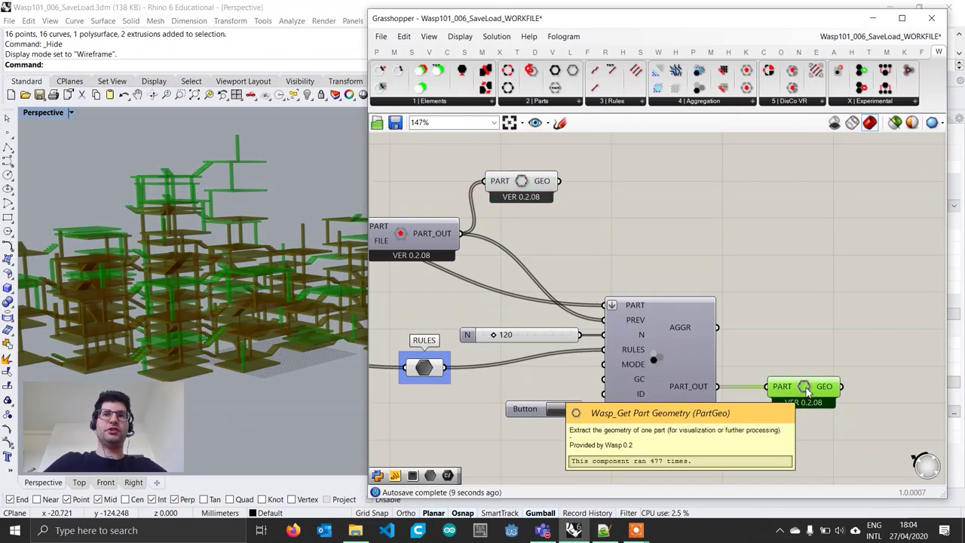
scroll(807, 389, "down", 2)
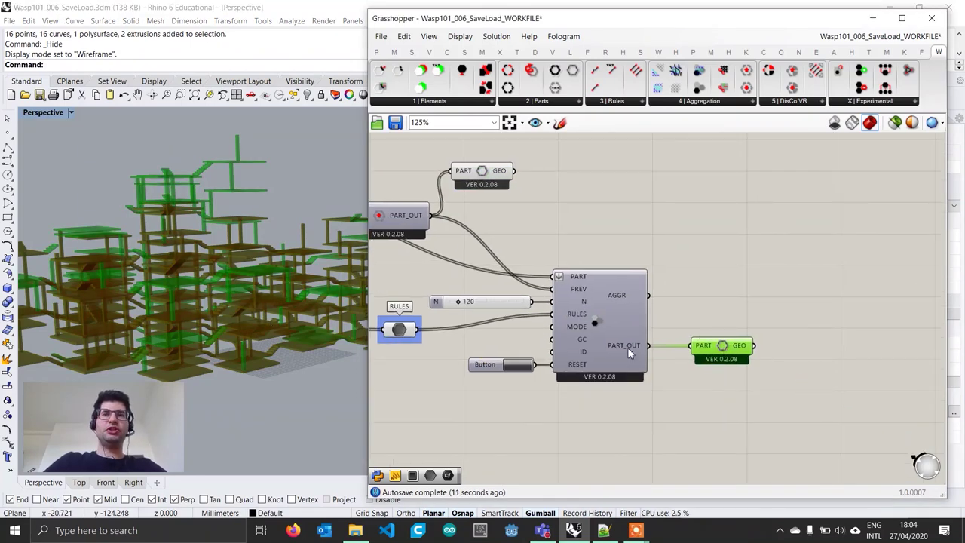
Move the new geometry component farther from the aggregation, then add a Split List below it with PART_OUT connected to L.
left_click_drag(741, 351, 798, 353)
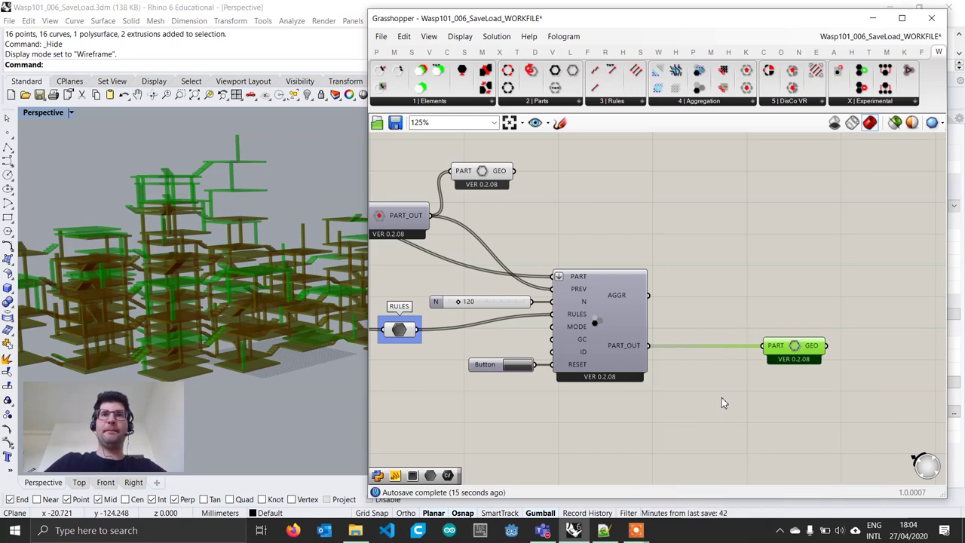
scroll(722, 397, "down", 1)
left_click(736, 415)
double_click(735, 415)
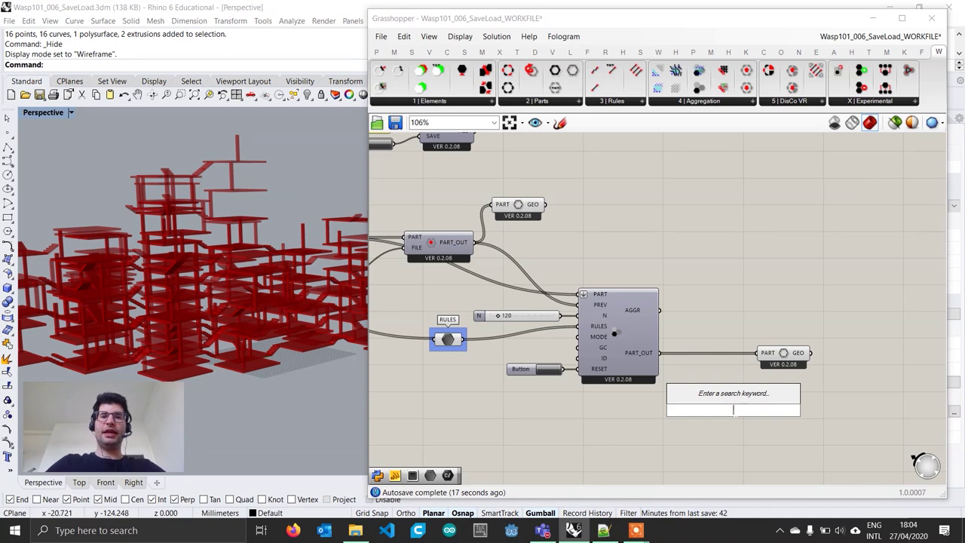
type("split list")
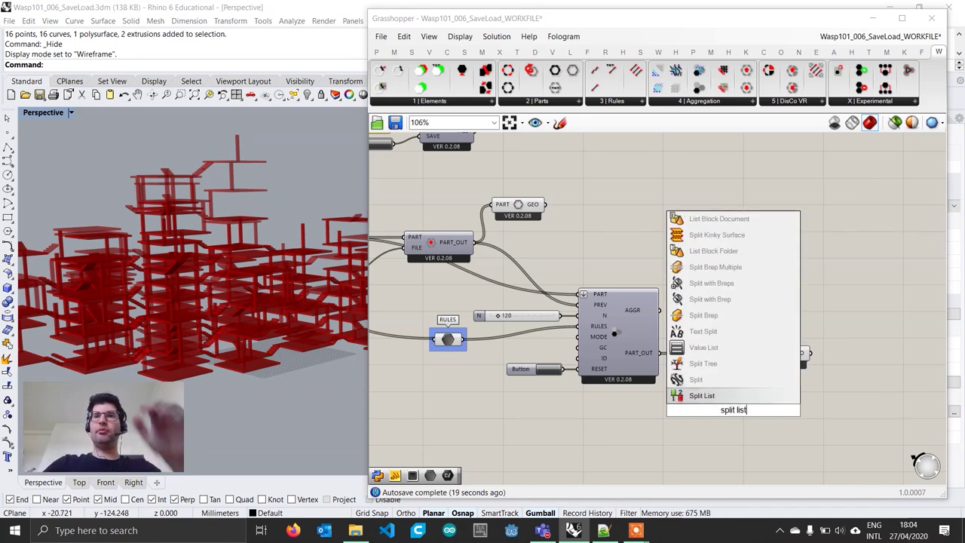
key("Return")
left_click_drag(735, 414, 735, 398)
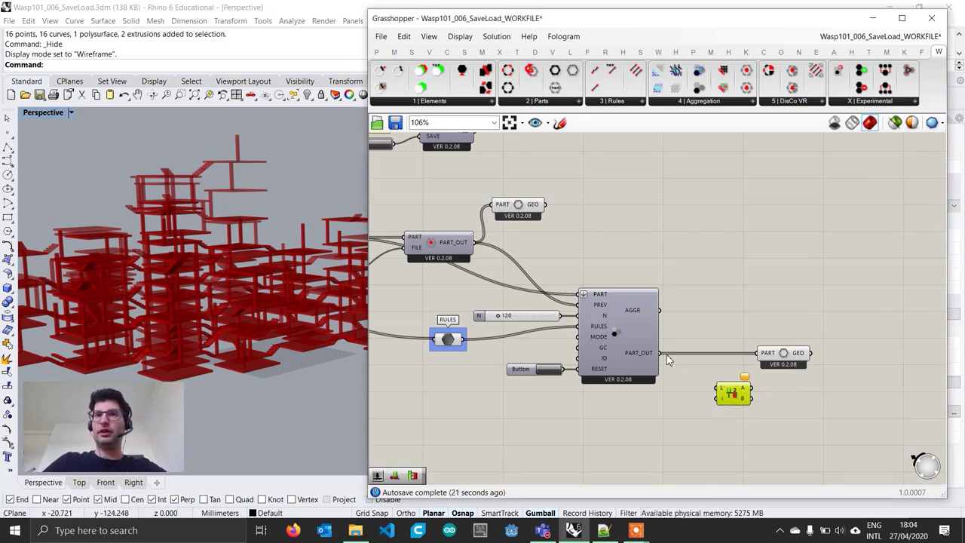
left_click_drag(677, 364, 729, 393)
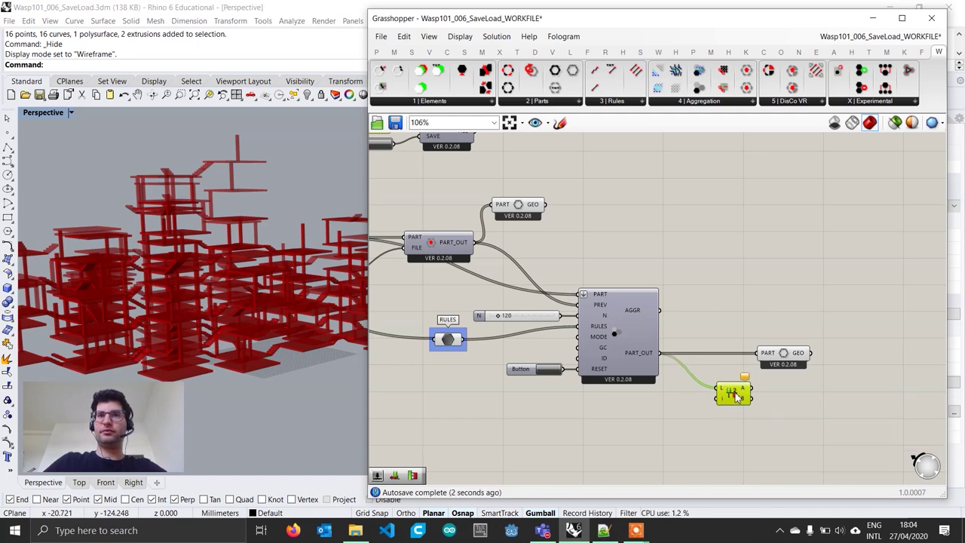
Add a List Length component below the new aggregation and connect Wasp_Load from File's PART_OUT to its input.
double_click(613, 419)
type("le")
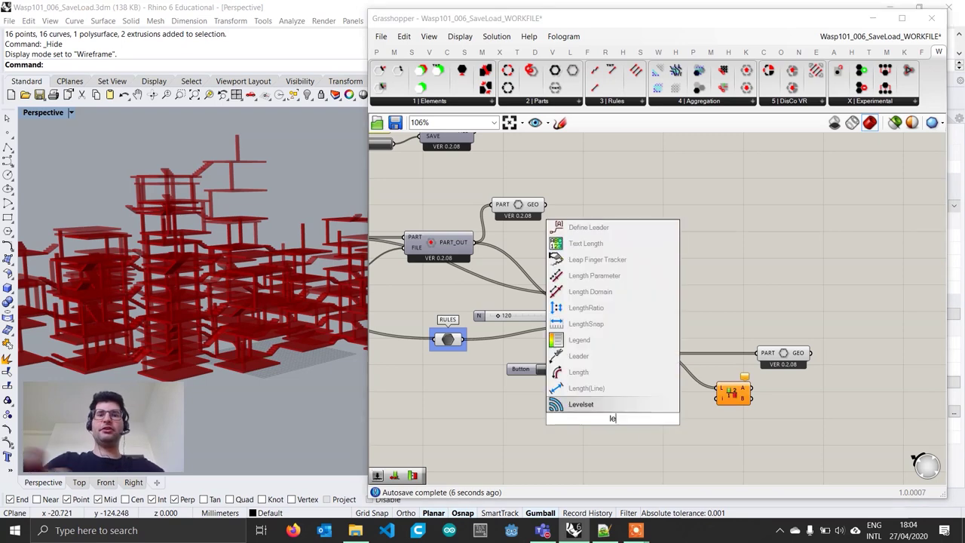
type("ist len")
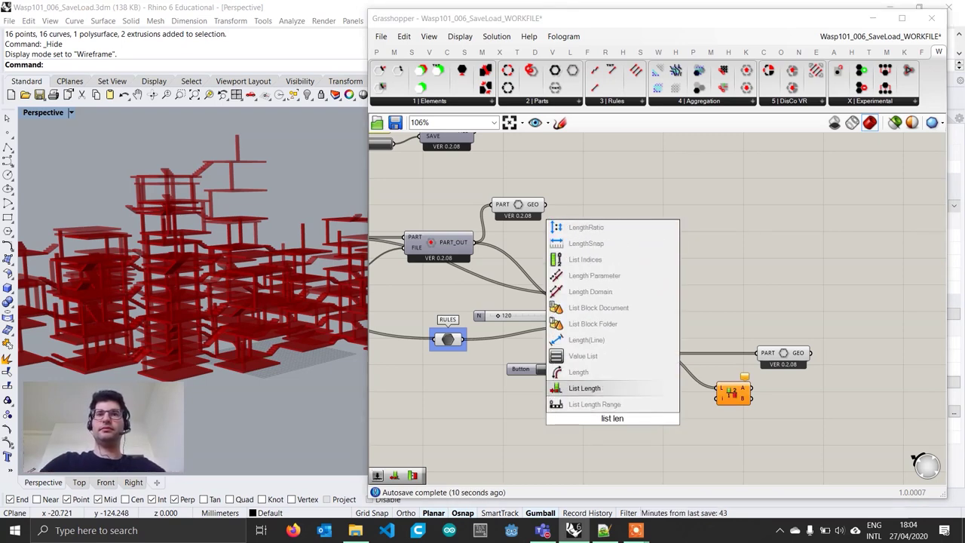
key("Return")
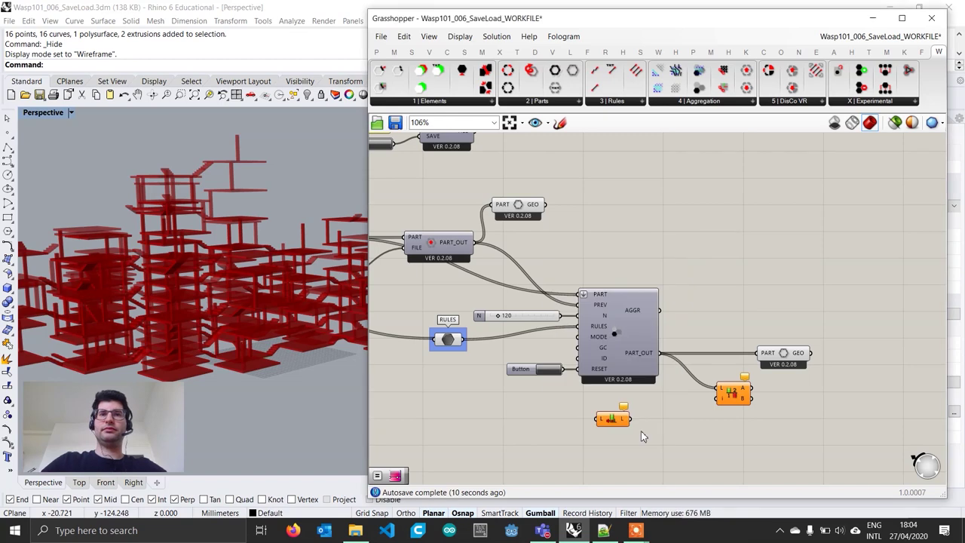
right_click_drag(641, 430, 684, 444)
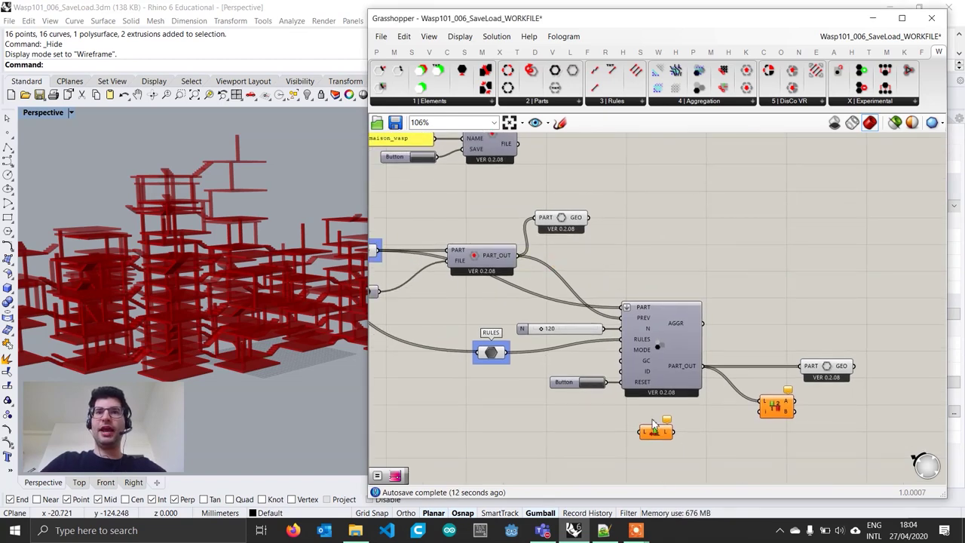
left_click_drag(662, 433, 665, 429)
mouse_move(521, 197)
left_mouse_down()
mouse_move(480, 257)
mouse_move(614, 361)
mouse_move(603, 414)
mouse_move(642, 427)
left_mouse_up()
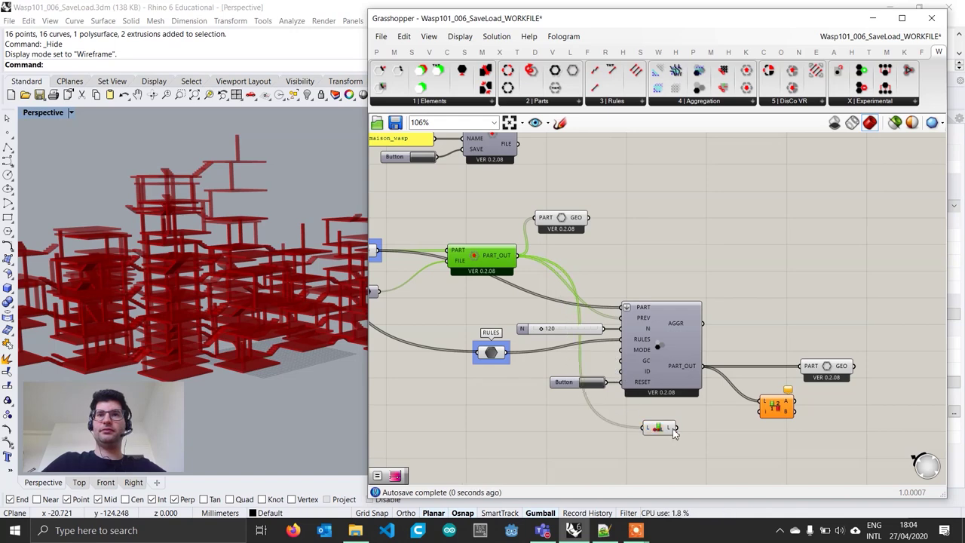
Feed Split List outputs A and B into separate Wasp_Get Part Geometry components and turn off the upstream components' previews.
left_click_drag(710, 430, 849, 354)
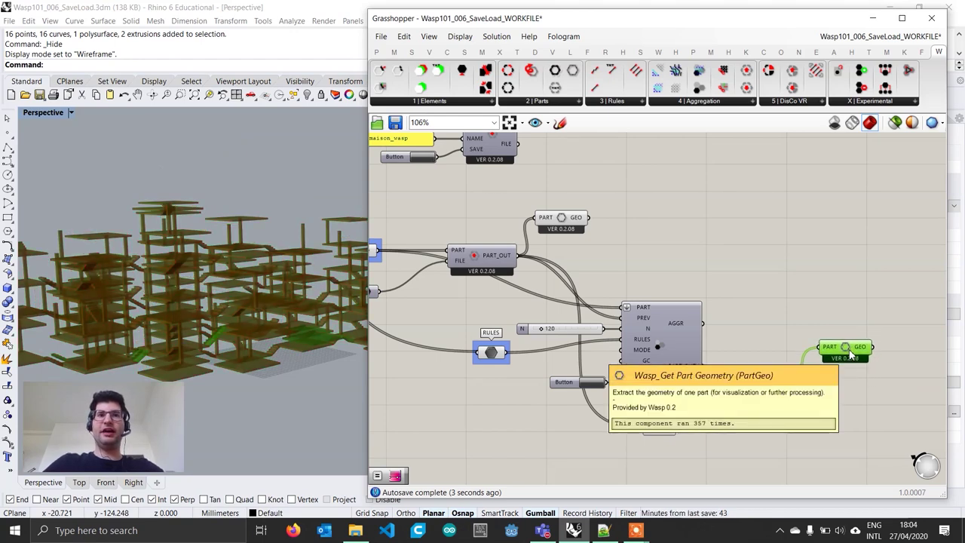
left_click_drag(849, 351, 822, 419)
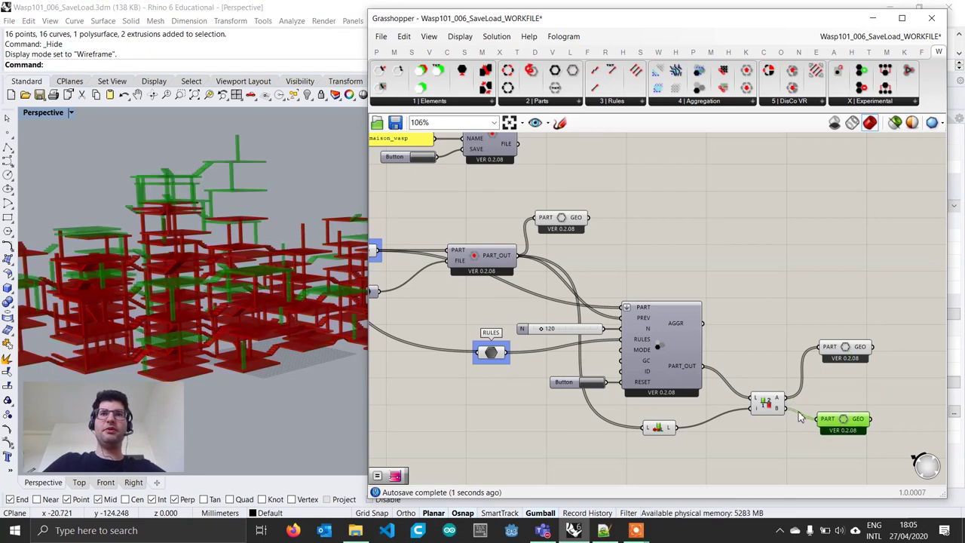
scroll(815, 413, "down", 2)
left_click_drag(798, 458, 489, 204)
right_click(674, 236)
left_click(709, 250)
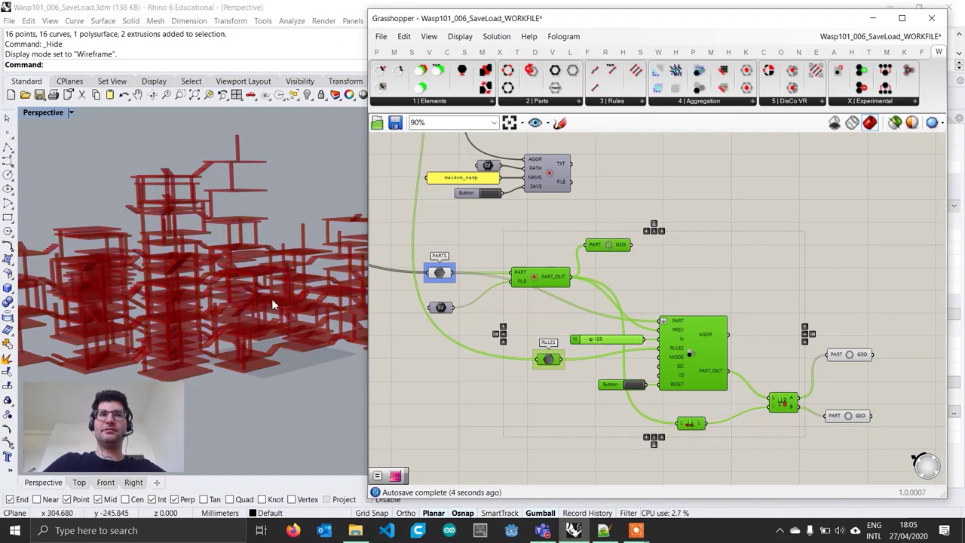
Align the two split geometry components closer together and select each one to compare its parts in the Perspective viewport.
left_click(844, 358)
right_click_drag(856, 368, 711, 348)
left_click(712, 345)
left_click_drag(707, 341, 708, 359)
left_click_drag(705, 396, 706, 402)
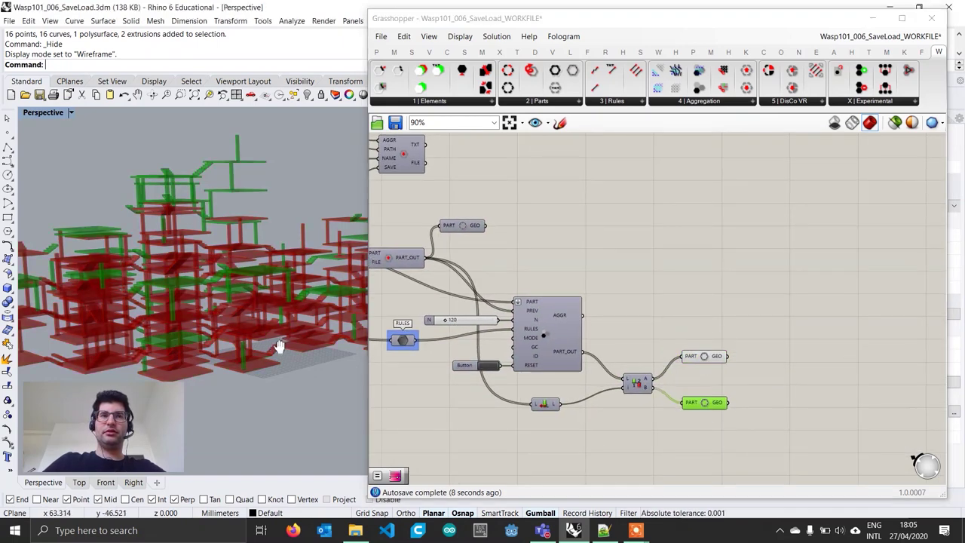
right_click_drag(275, 340, 237, 341)
scroll(724, 385, "up", 3)
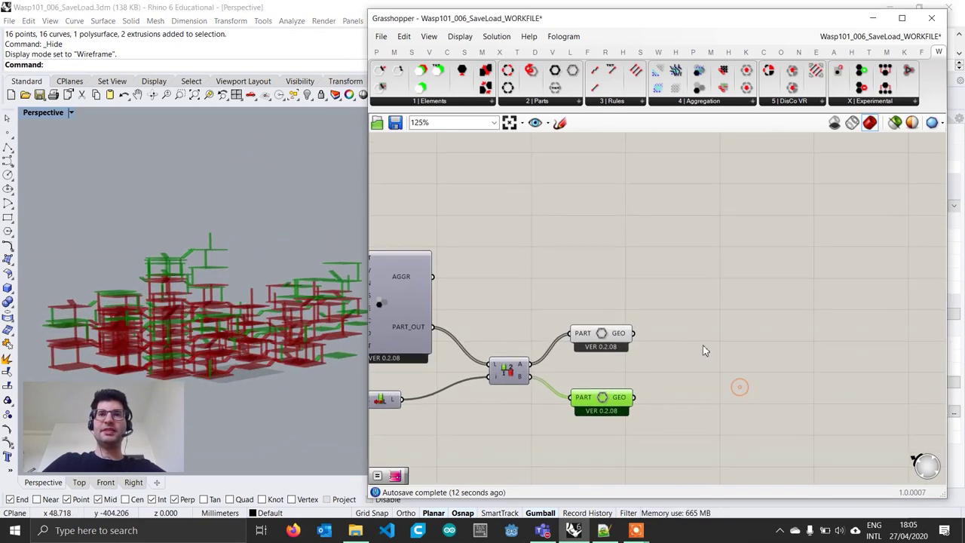
Add a Custom Preview component and connect the GEO output of the list A geometry component to its G input.
double_click(703, 345)
type("custom pre")
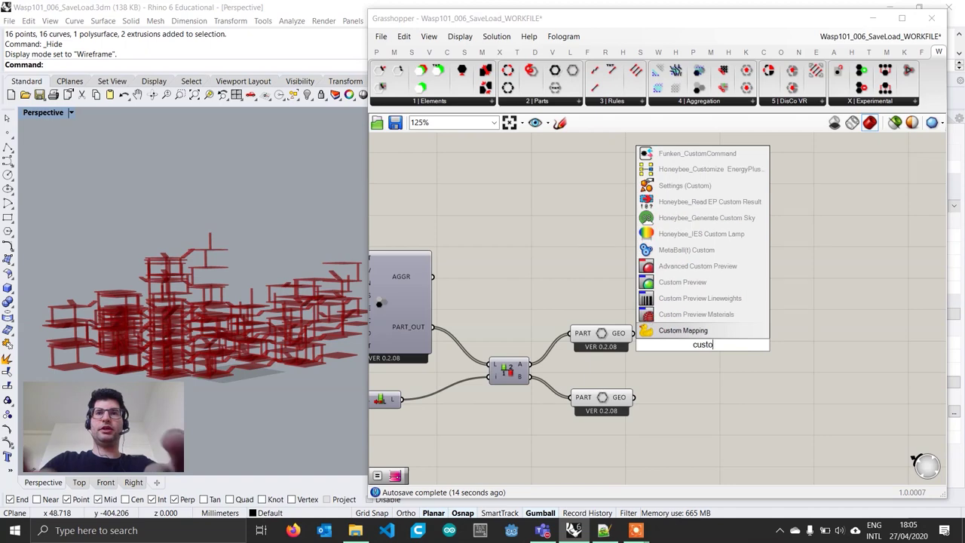
key("Up")
key("Up")
key("Return")
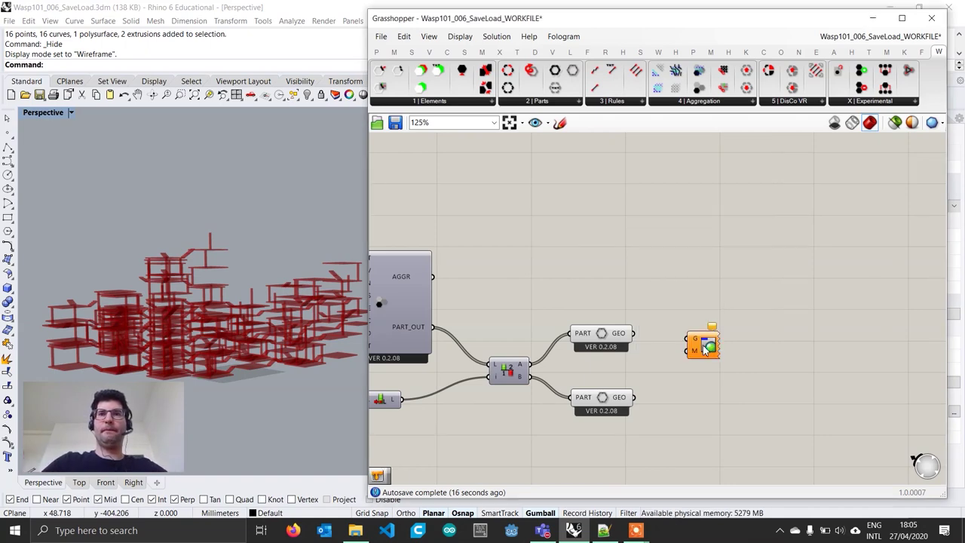
scroll(675, 333, "up", 1)
left_click_drag(628, 341, 706, 350)
Add a Colour Swatch below the list A geometry component and connect it to the Custom Preview's M input.
double_click(688, 366)
type("swat")
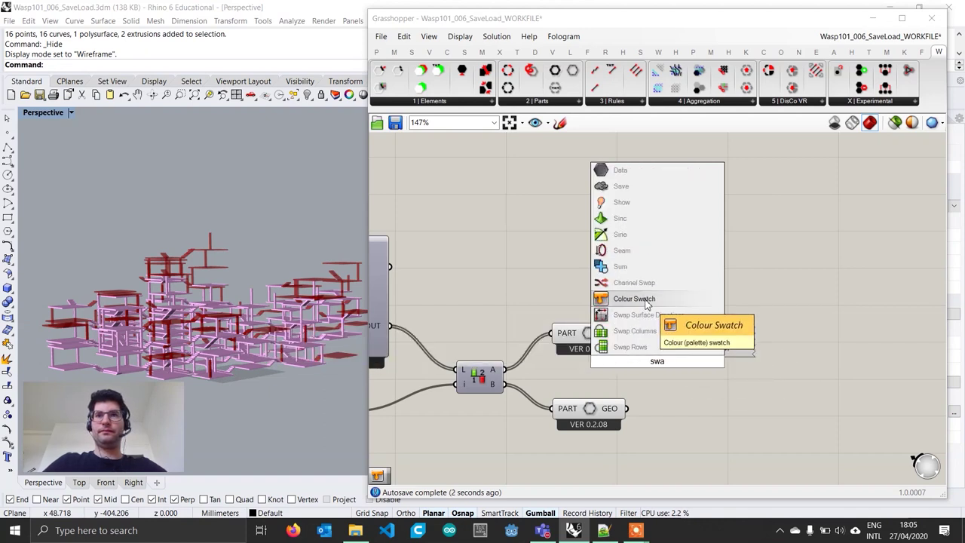
key("Return")
left_click(671, 362)
Duplicate the Colour Swatch and Custom Preview pair below and connect the list B geometry component's GEO to the copy's G.
left_click_drag(731, 384, 644, 317)
left_click(842, 367)
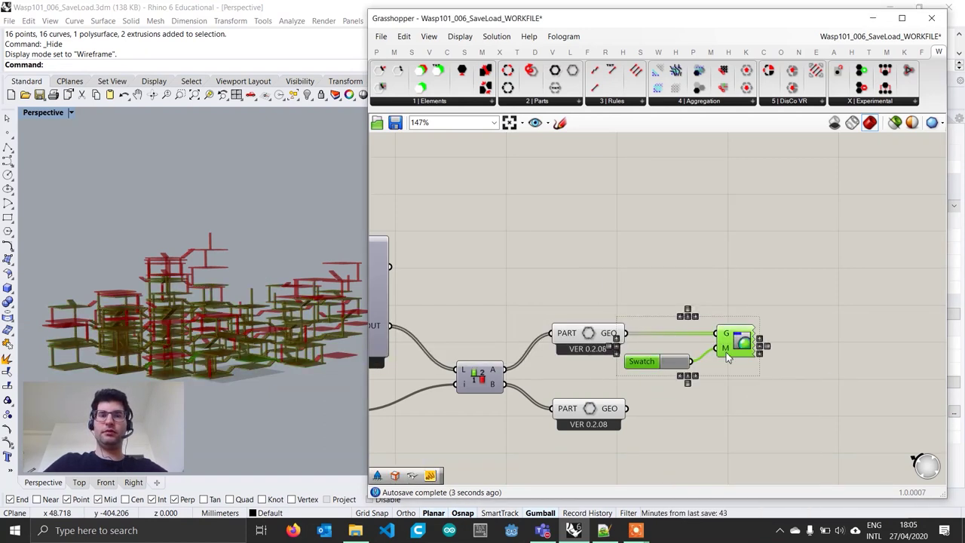
left_click_drag(726, 352, 739, 424, "alt")
left_click_drag(625, 408, 716, 413)
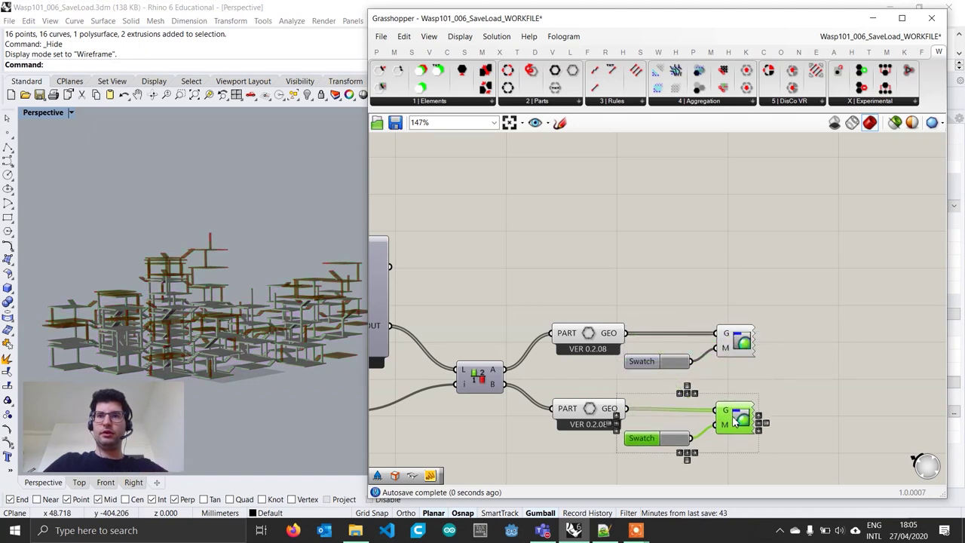
Set the list B swatch to bright green with hue 110°, saturation 100 and value 100.
left_click(677, 440)
left_click_drag(768, 384, 649, 337)
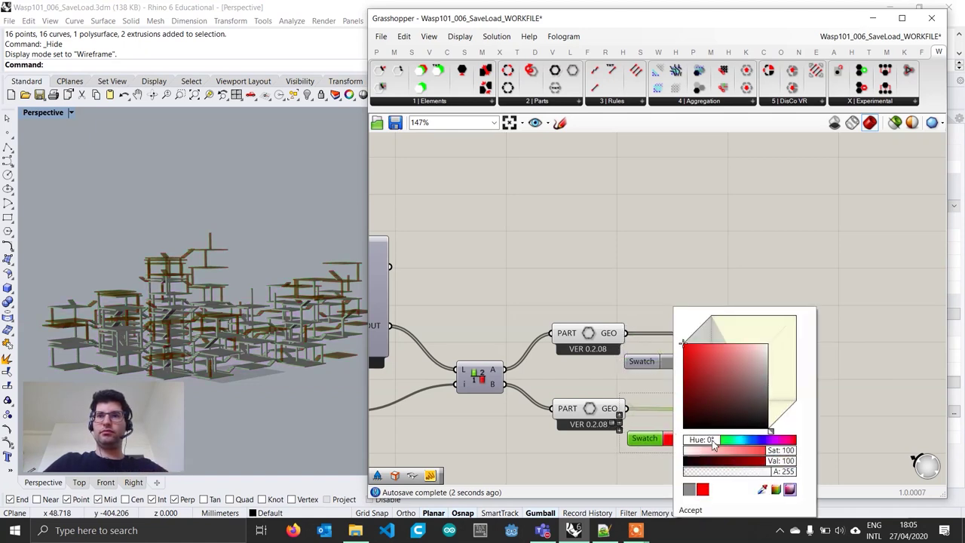
left_click_drag(699, 442, 723, 445)
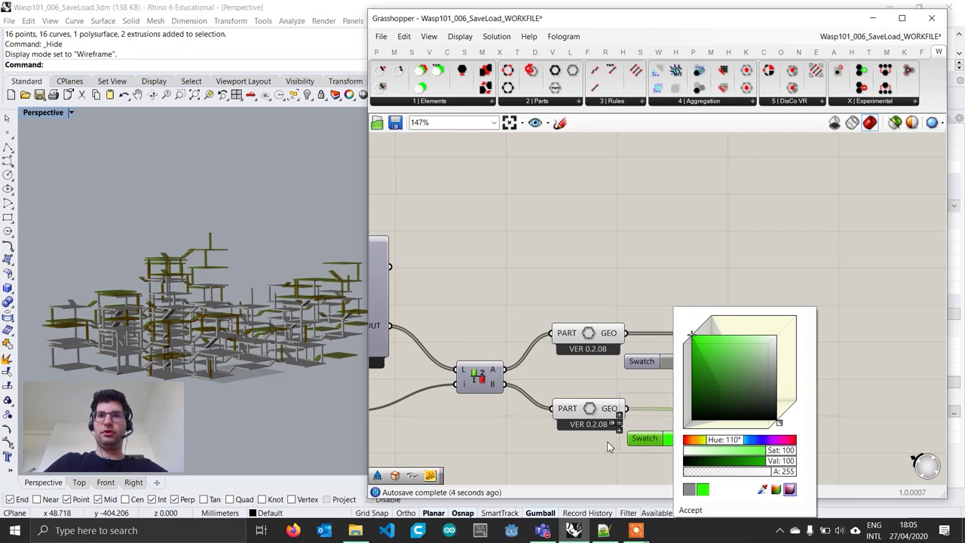
Turn off the default preview of both split Wasp_Get Part Geometry components.
left_click_drag(615, 452, 533, 247)
middle_click(587, 244)
left_click(632, 266)
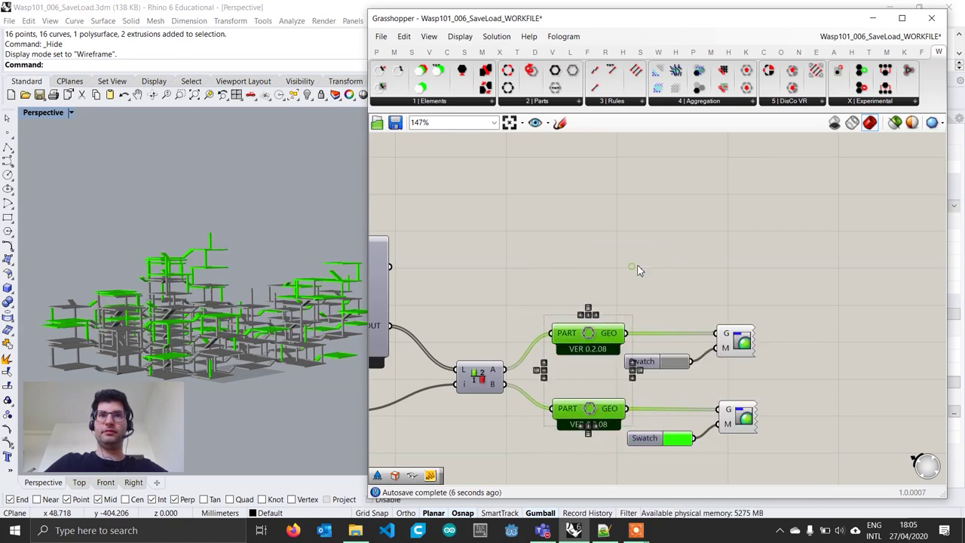
left_click(673, 256)
Set the new aggregation's N slider to 0 and inspect the reloaded parts on their own.
right_click_drag(253, 290, 228, 323)
right_click_drag(426, 337, 554, 348)
scroll(556, 347, "down", 1)
right_click_drag(414, 308, 503, 310)
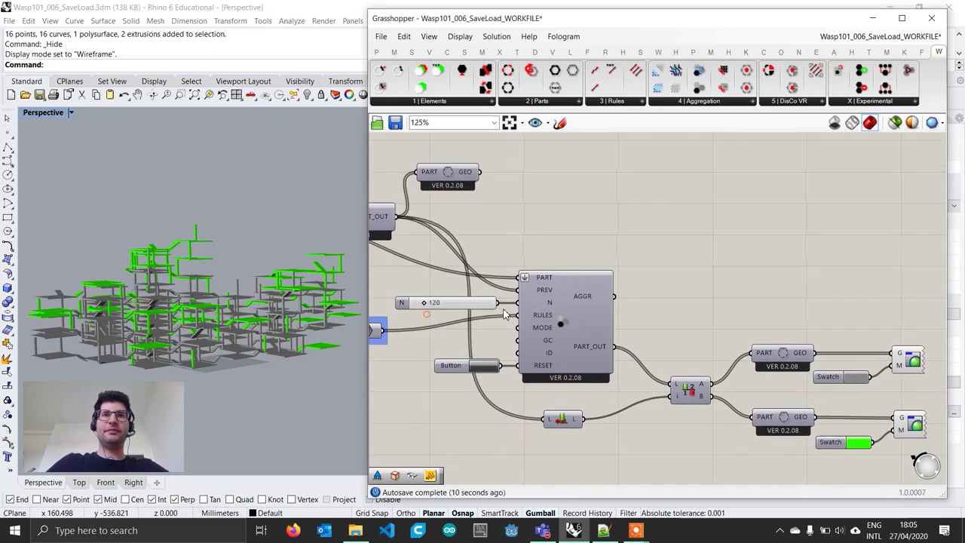
scroll(426, 306, "up", 2)
left_click_drag(424, 309, 398, 306)
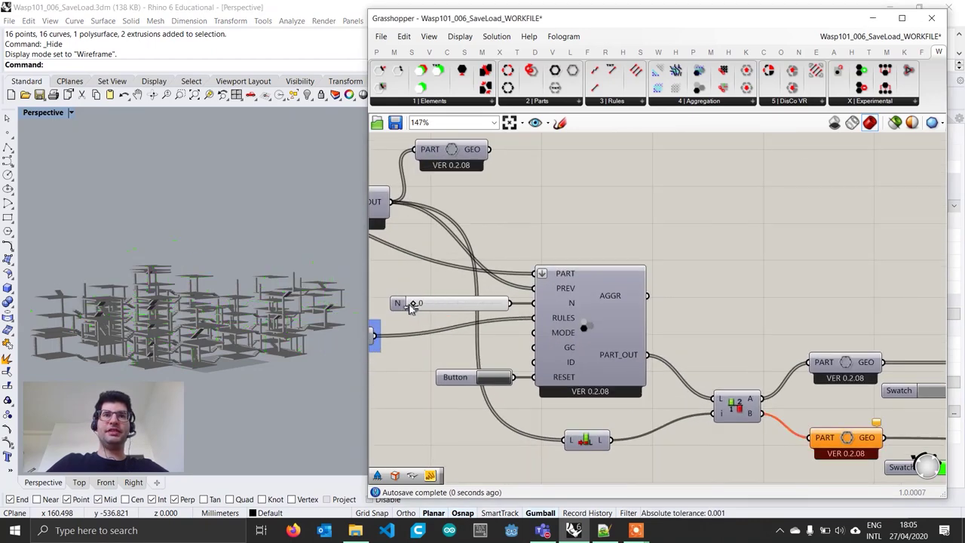
mouse_move(255, 344)
right_mouse_down()
mouse_move(218, 343)
mouse_move(452, 316)
mouse_move(546, 324)
right_mouse_up()
scroll(490, 276, "down", 2)
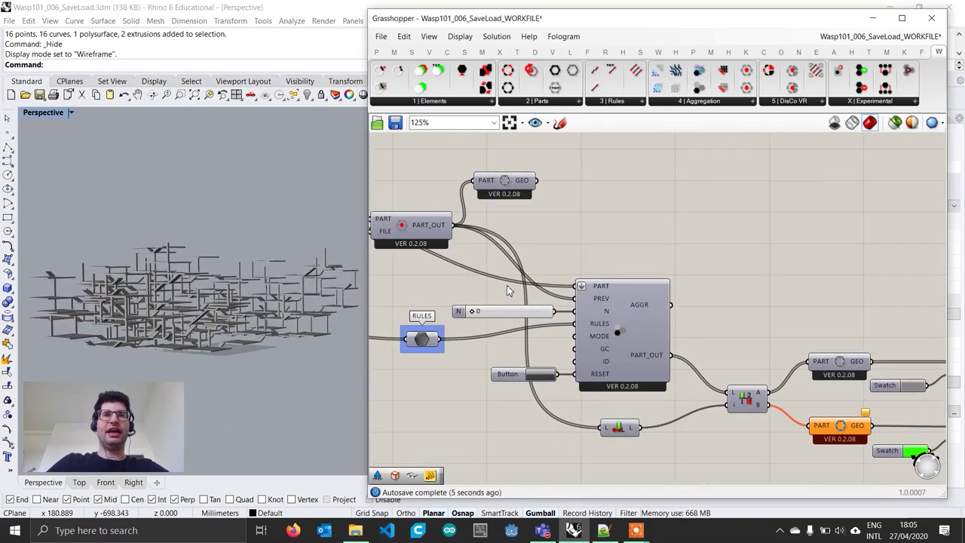
Set the new aggregation's N slider to 606 and view the extended aggregation.
right_click_drag(517, 294, 544, 304)
scroll(507, 316, "up", 2)
left_click_drag(501, 316, 559, 317)
left_click(259, 286)
right_click_drag(258, 287, 167, 320)
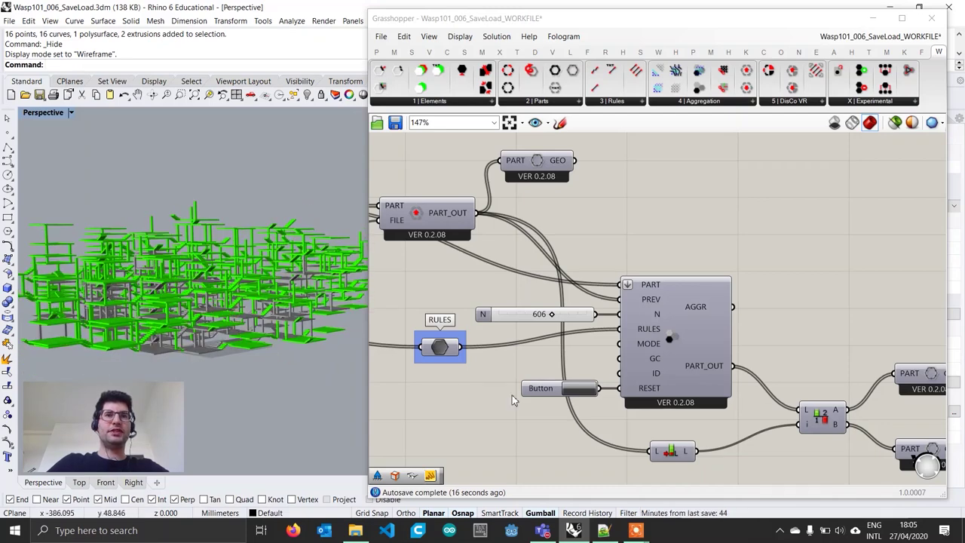
Reset the new aggregation several times to generate different random growths on the reloaded parts.
left_click(580, 389)
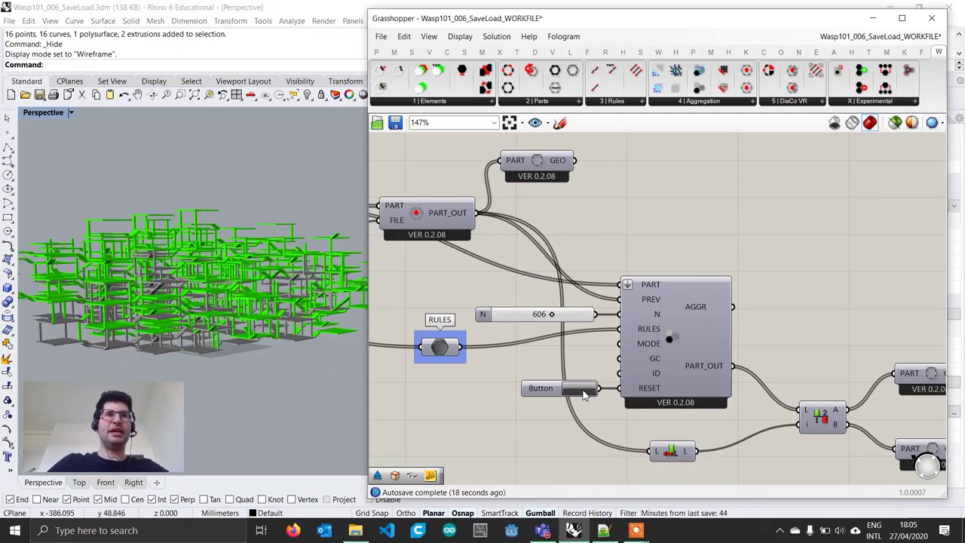
left_click(581, 389)
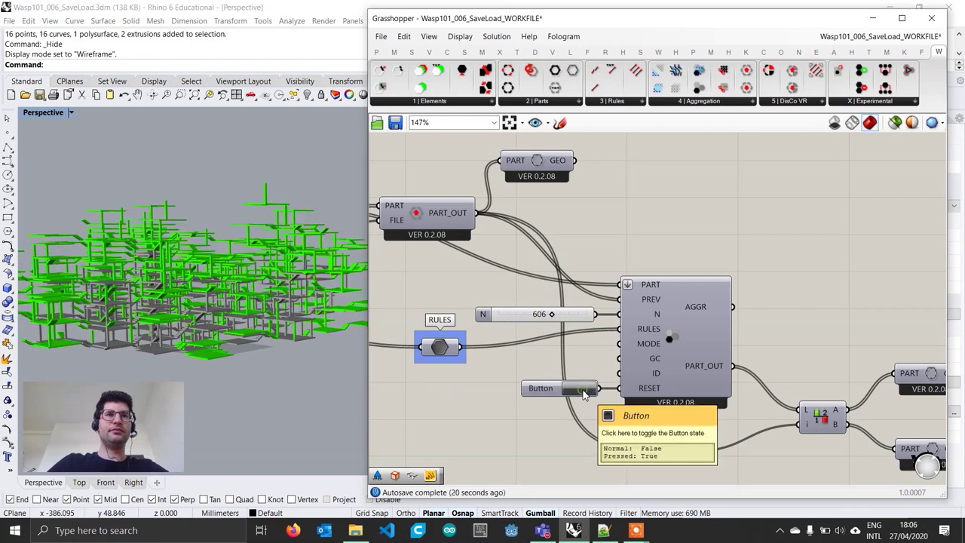
left_click(580, 389)
left_click(580, 389)
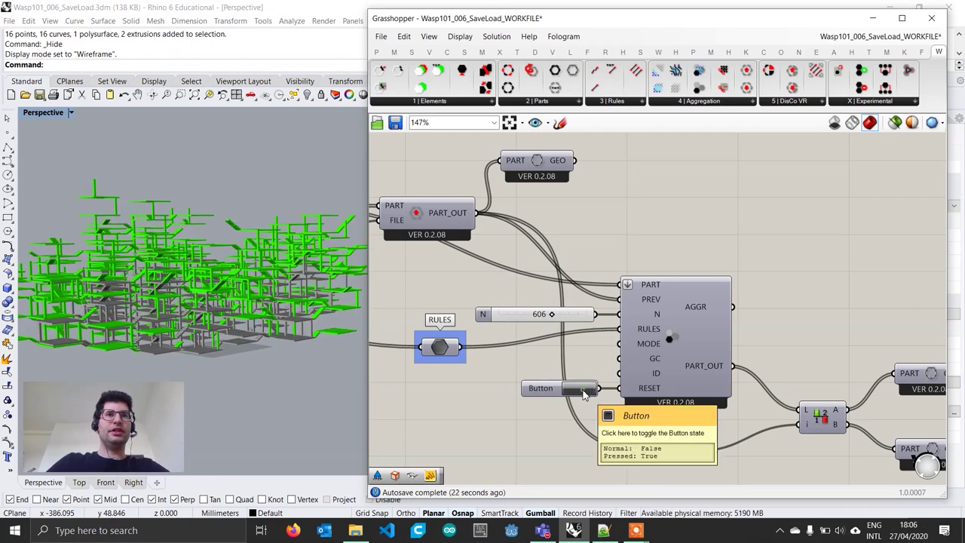
left_click(581, 389)
left_click(582, 390)
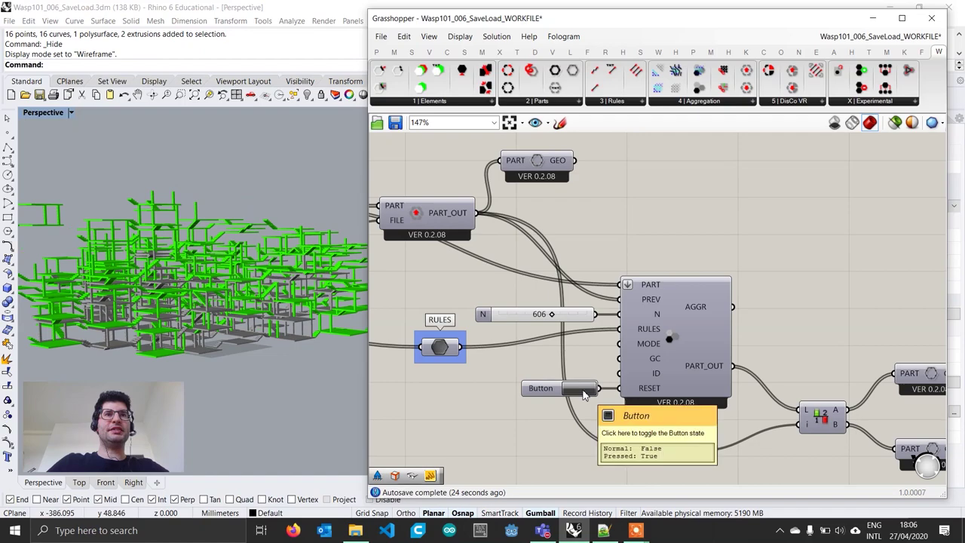
Examine the extended aggregation up close and trace how Wasp_Load from File and the N slider feed the new aggregation.
right_click_drag(230, 314, 246, 331)
scroll(587, 361, "down", 4)
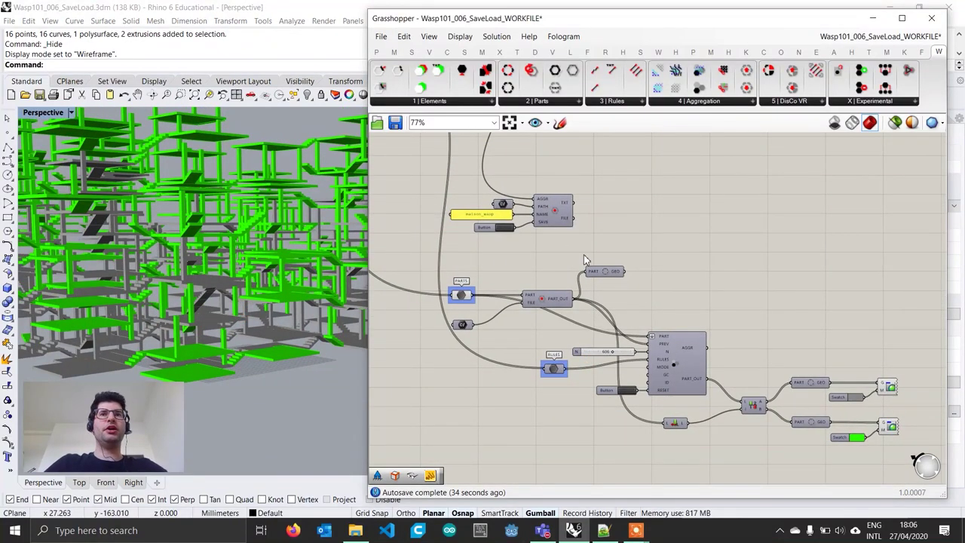
left_click(552, 303)
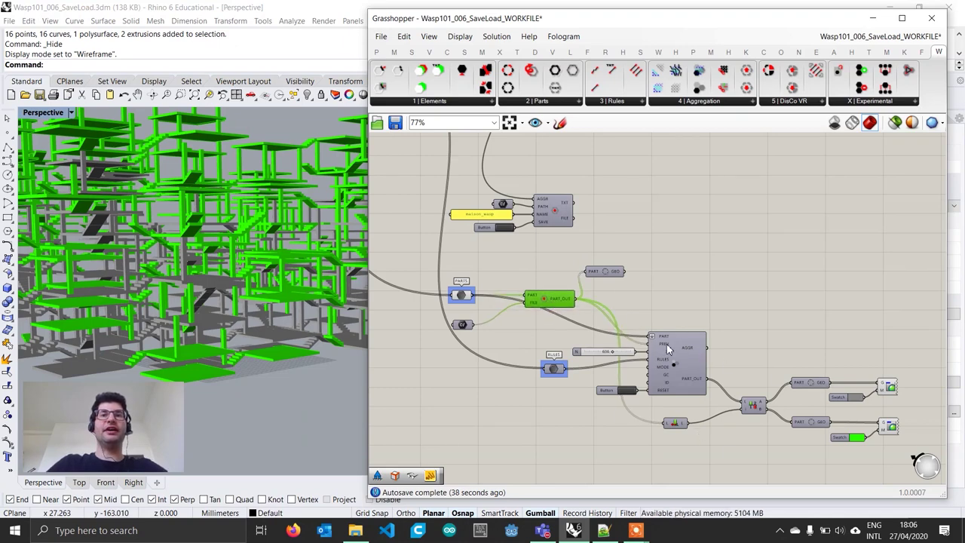
scroll(625, 352, "up", 3)
left_click(632, 351)
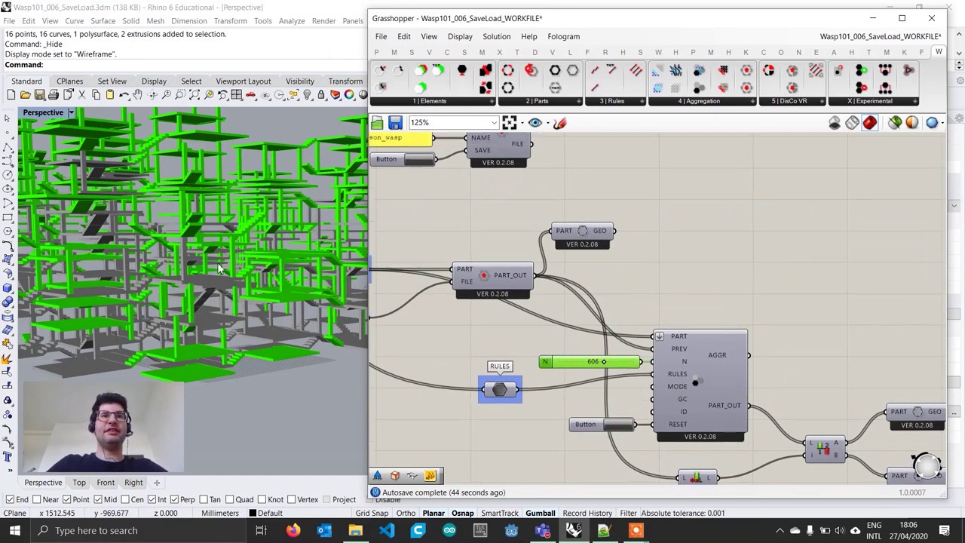
right_click_drag(242, 271, 218, 281)
right_click_drag(557, 290, 593, 364)
scroll(597, 350, "down", 1)
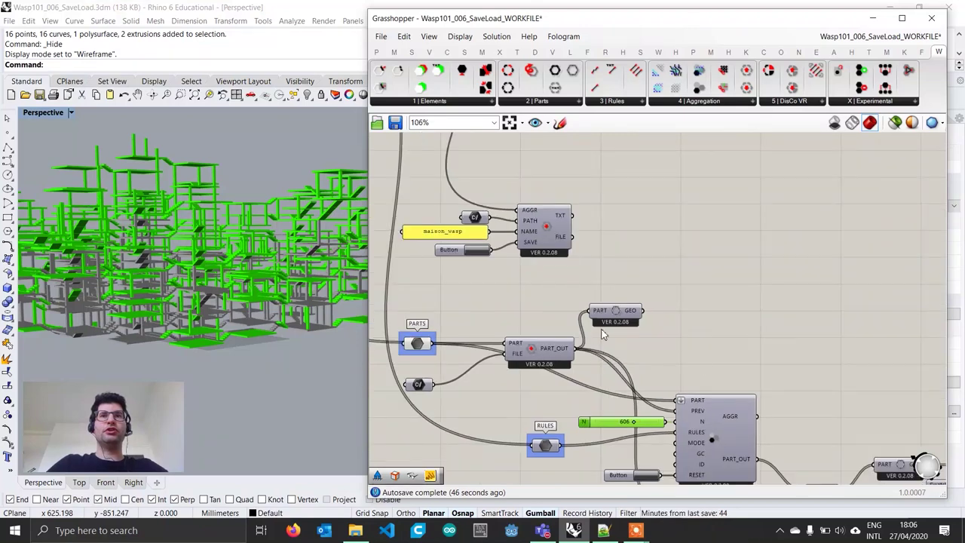
Move the save component group above the new aggregation and connect the new aggregation's AGGR output to the save component's AGGR input.
left_click_drag(772, 414, 520, 211)
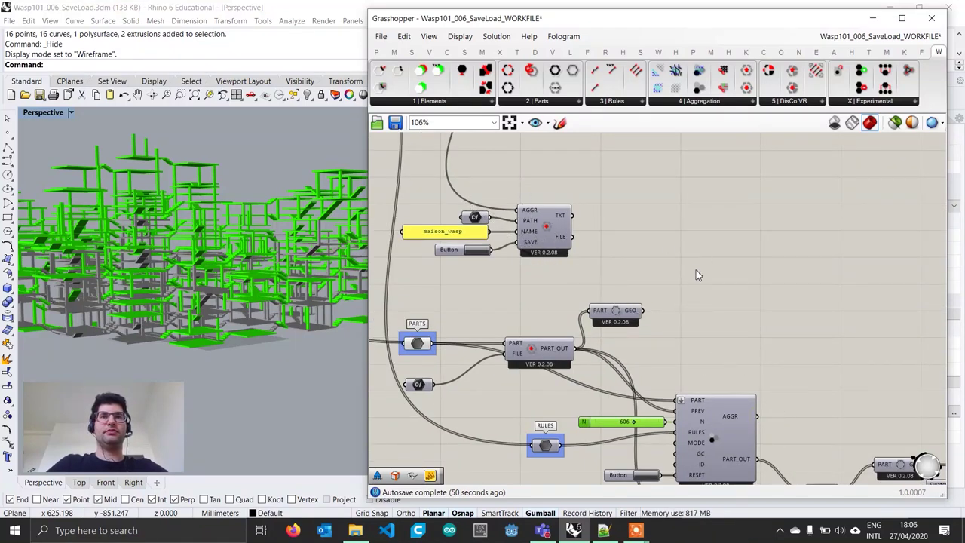
left_click_drag(682, 276, 394, 187)
left_click_drag(549, 239, 776, 256)
left_click(799, 323)
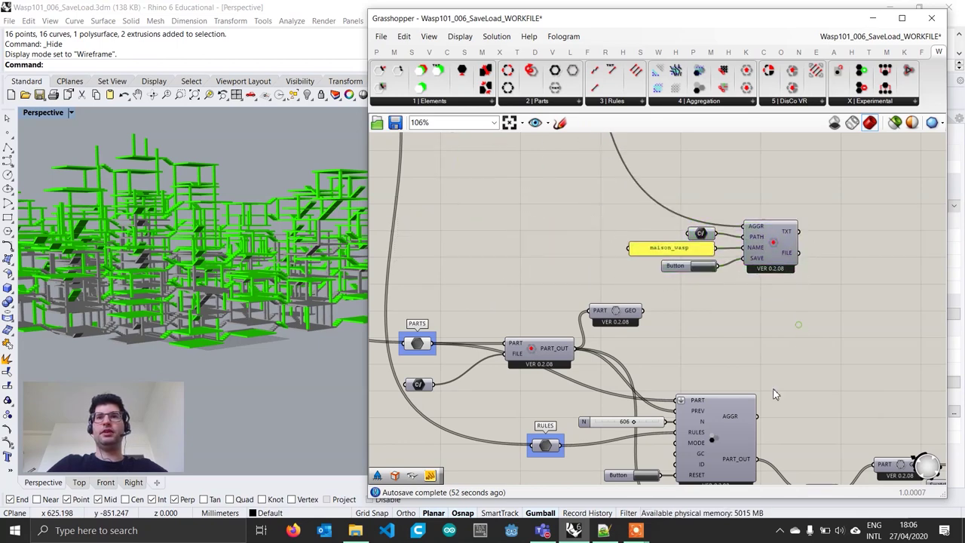
left_click_drag(757, 416, 742, 227)
key("ctrl+z")
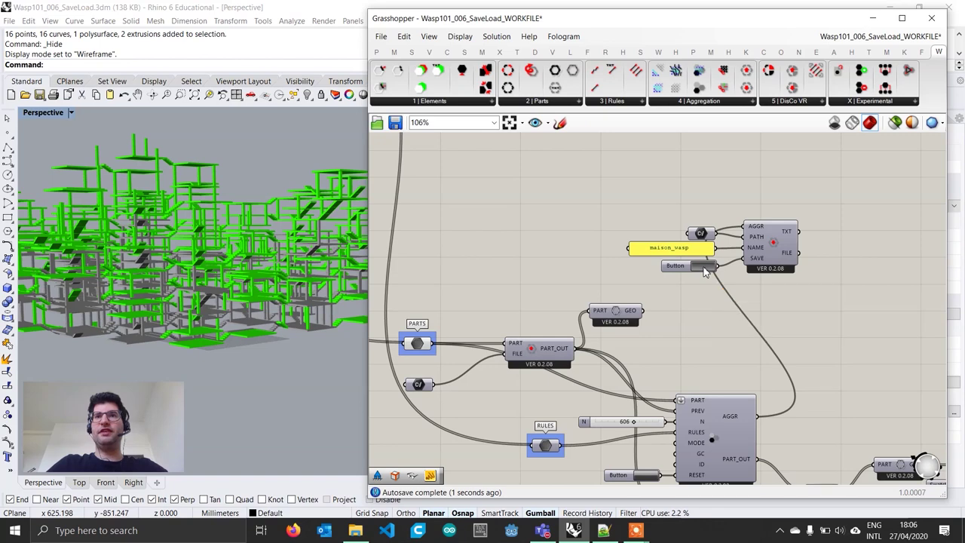
Reconnect the file path parameter to Wasp_Load from File's FILE input to reload the saved maison_wasp aggregation.
right_click_drag(598, 348, 671, 328)
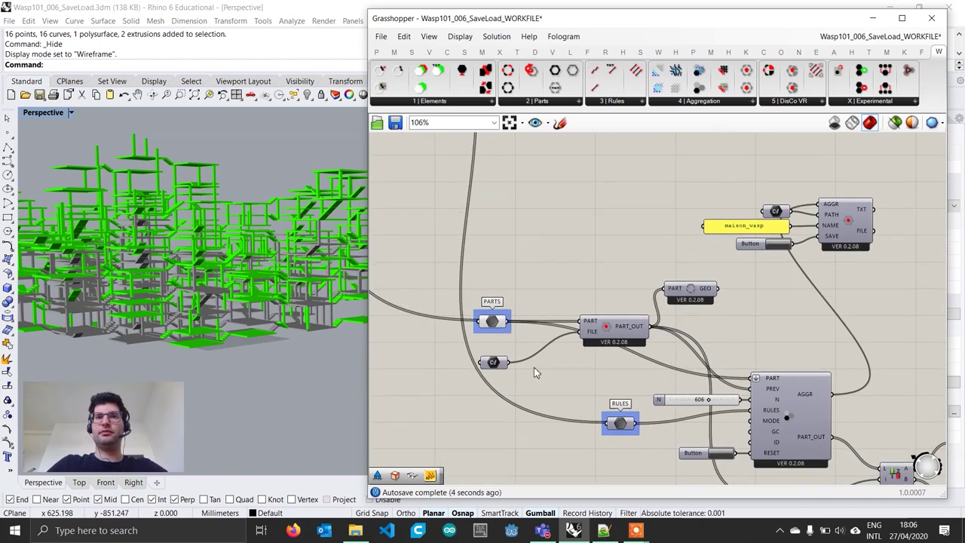
scroll(501, 370, "up", 2)
left_click_drag(514, 365, 596, 341)
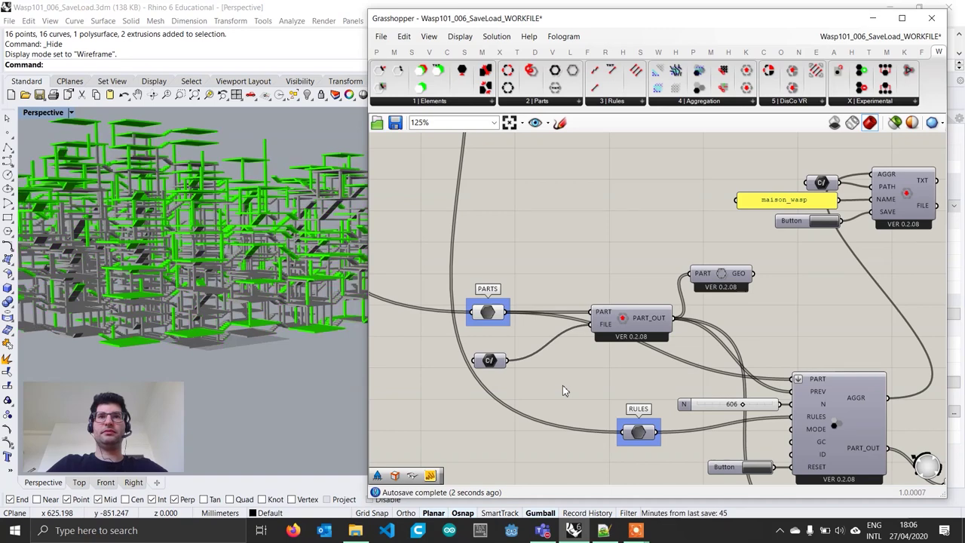
Set N back to 0 and inspect the newly reloaded, larger aggregation without added parts.
scroll(680, 371, "up", 2)
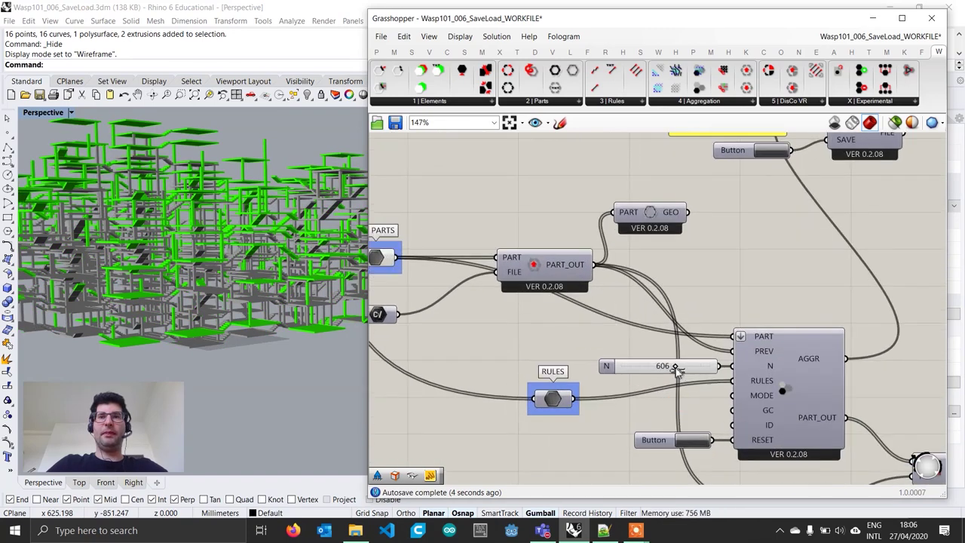
left_click_drag(617, 372, 618, 370)
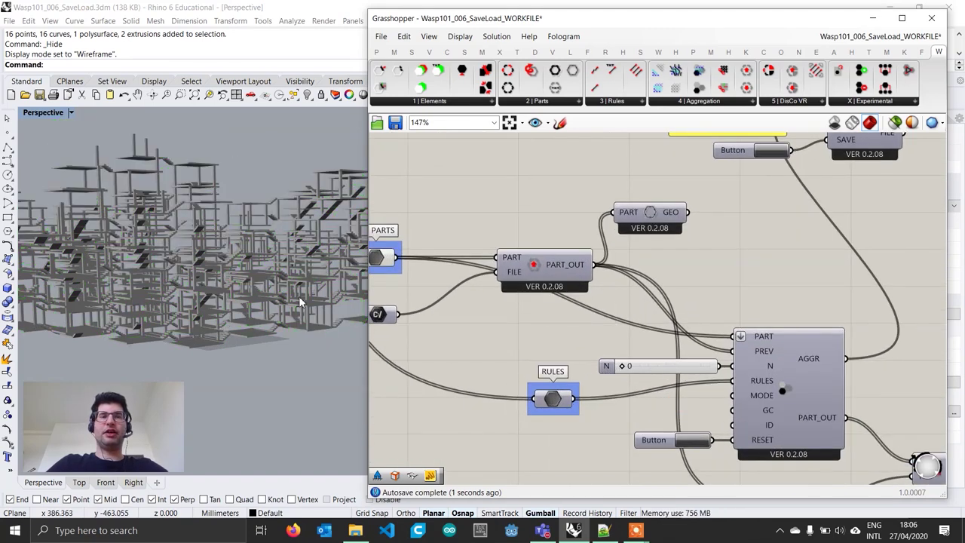
scroll(266, 297, "down", 3)
right_click_drag(265, 296, 224, 236)
scroll(297, 301, "up", 3)
scroll(224, 238, "down", 3)
Set the N slider to 500 to grow the reloaded aggregation further, and view it from above.
double_click(669, 371)
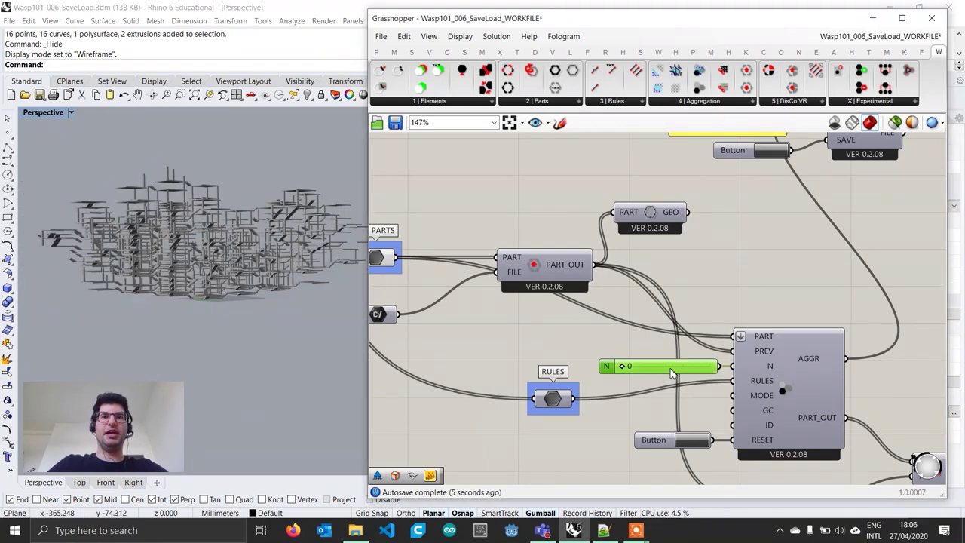
type("500")
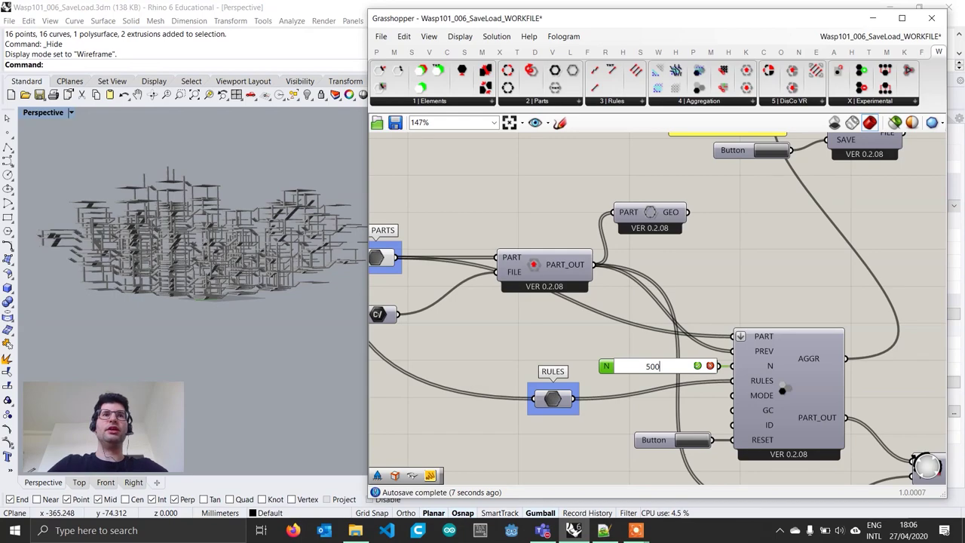
key("Return")
left_click(300, 305)
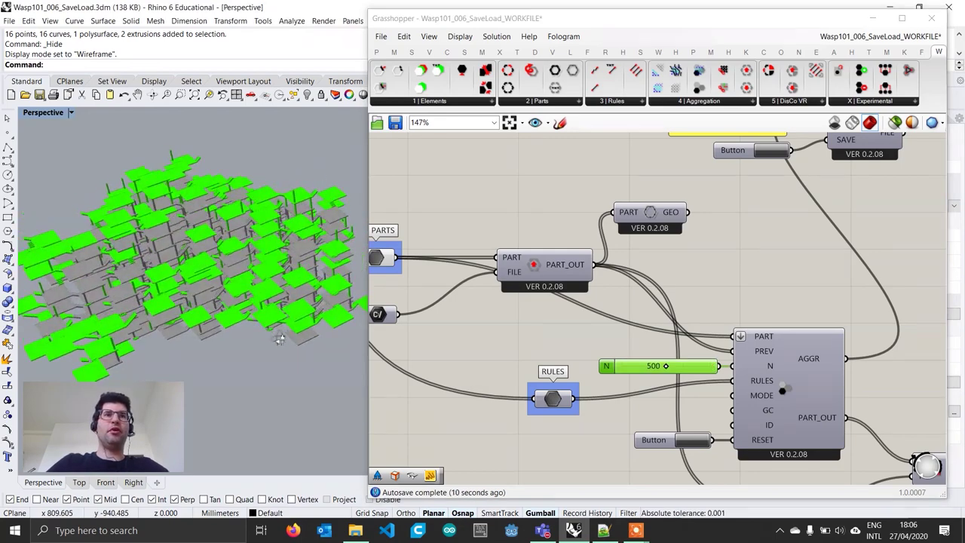
Examine the extended aggregation from several angles, comparing the green added parts with the grey reloaded ones.
right_click_drag(299, 305, 252, 298)
scroll(252, 298, "up", 5)
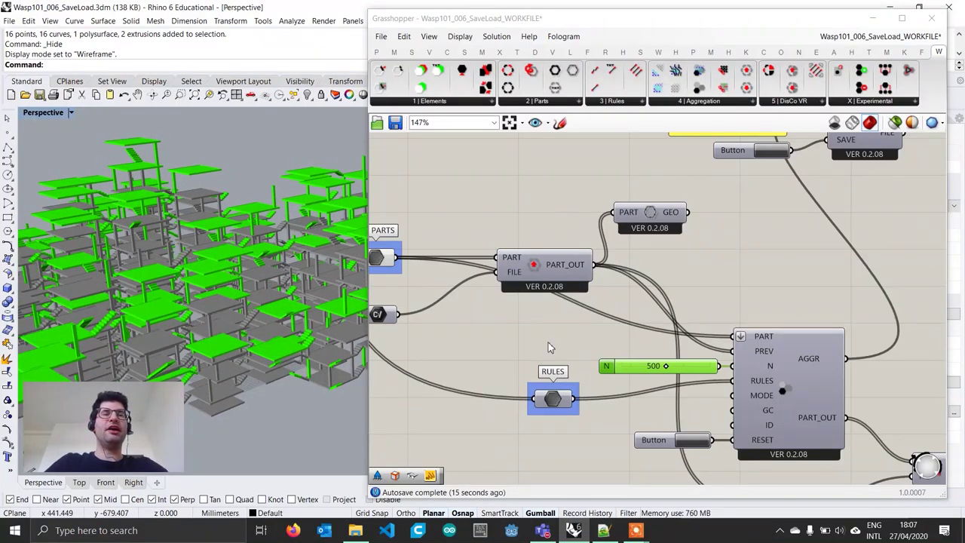
scroll(724, 345, "down", 1)
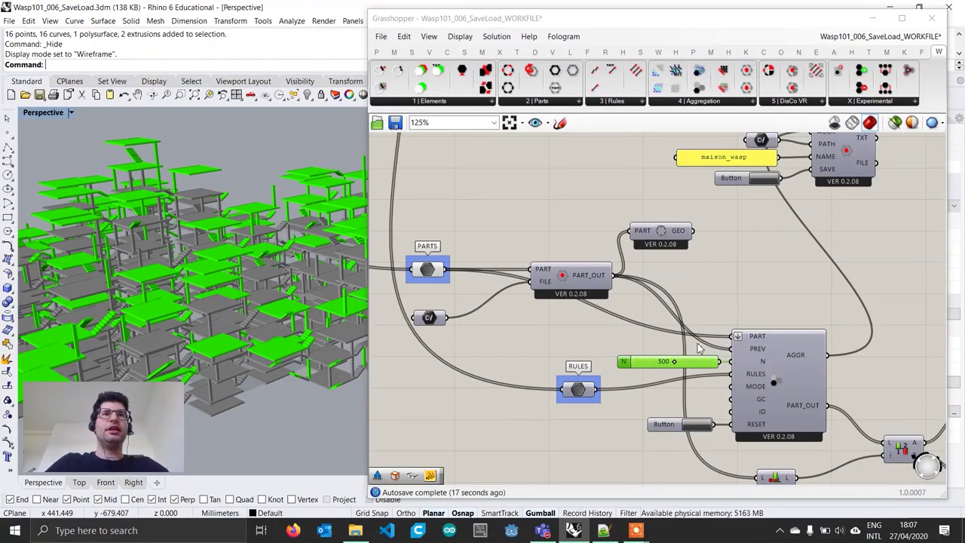
right_click_drag(329, 330, 251, 294)
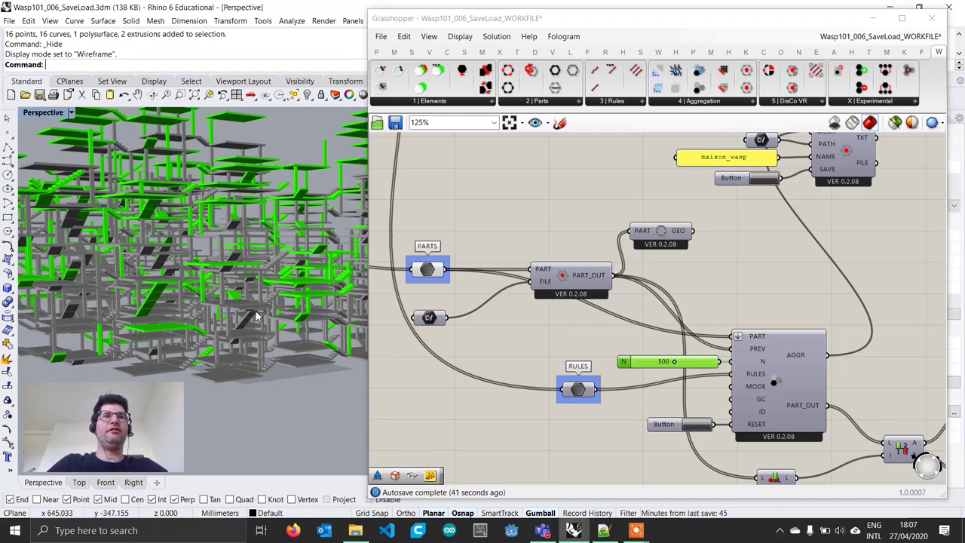
scroll(317, 304, "down", 1)
right_click_drag(307, 292, 294, 267)
key("Up")
key("Up")
key("Up")
key("Up")
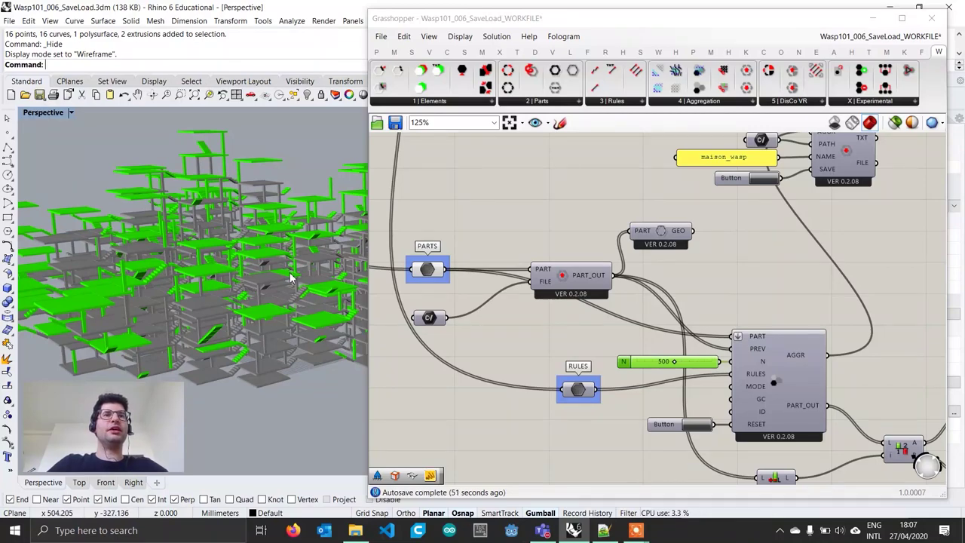
Collapse the Grasshopper editor window and frame the whole aggregation from a low angle in the Perspective viewport.
double_click(667, 13)
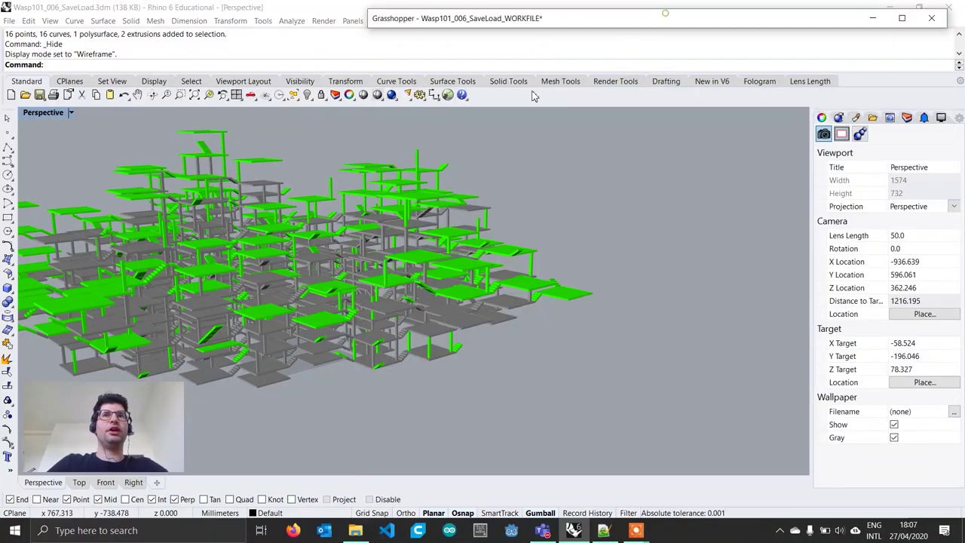
key("Down")
key("Down")
key("Down")
key("Down")
key("Up")
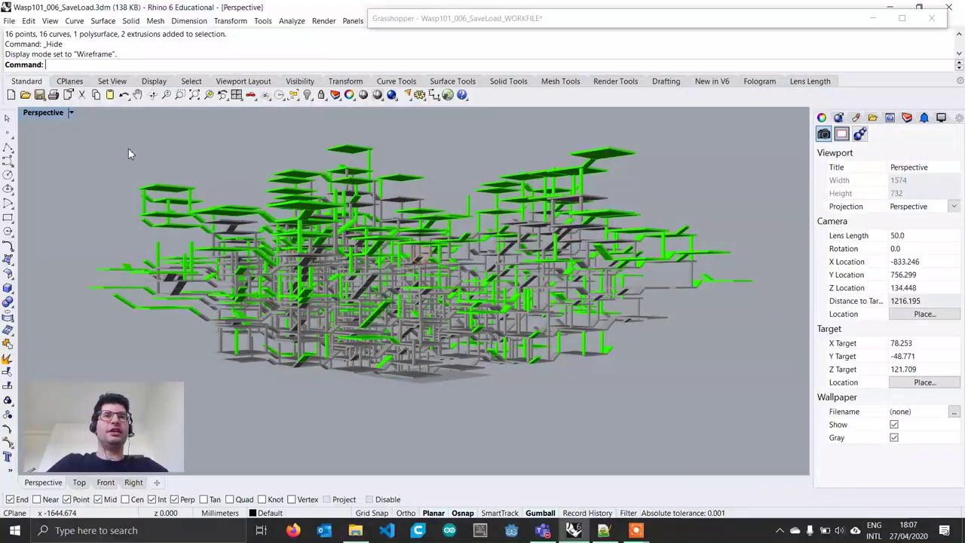
Set the Perspective viewport to Arctic display mode and inspect the aggregation up close.
left_click(64, 116)
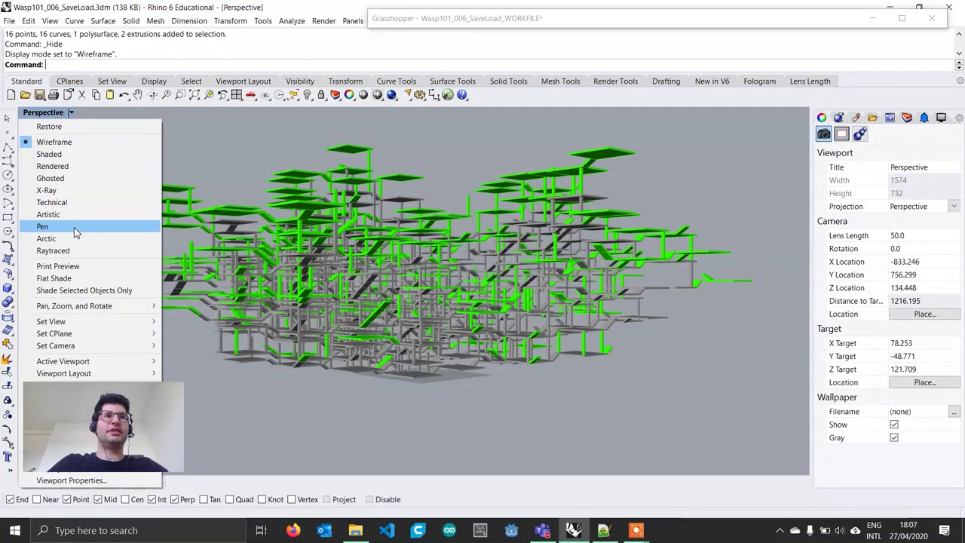
left_click(76, 238)
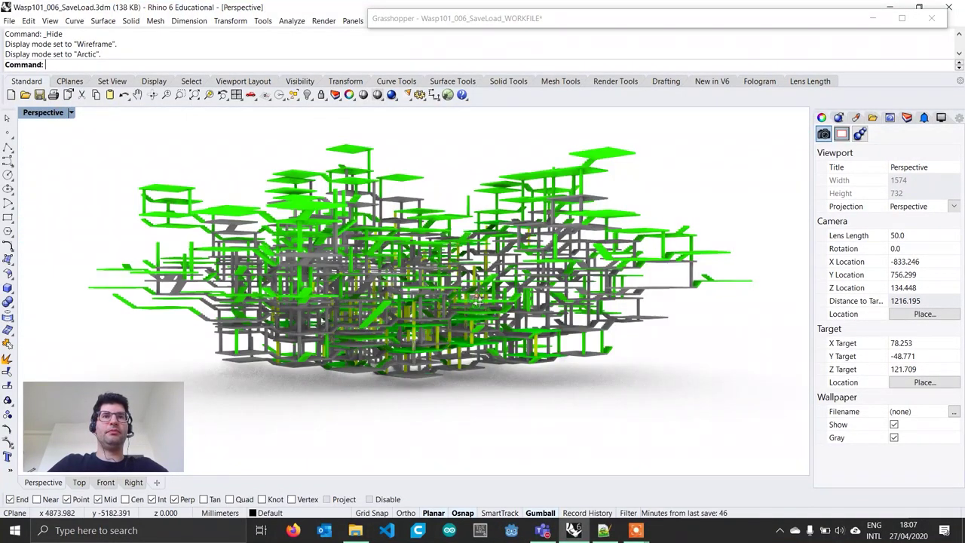
right_click_drag(476, 296, 473, 306)
scroll(471, 305, "up", 4)
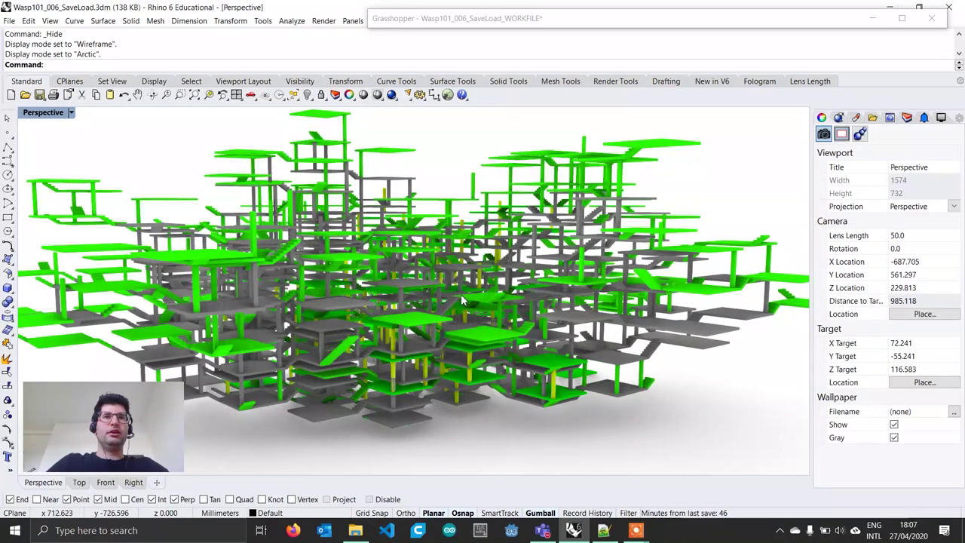
scroll(464, 290, "up", 3)
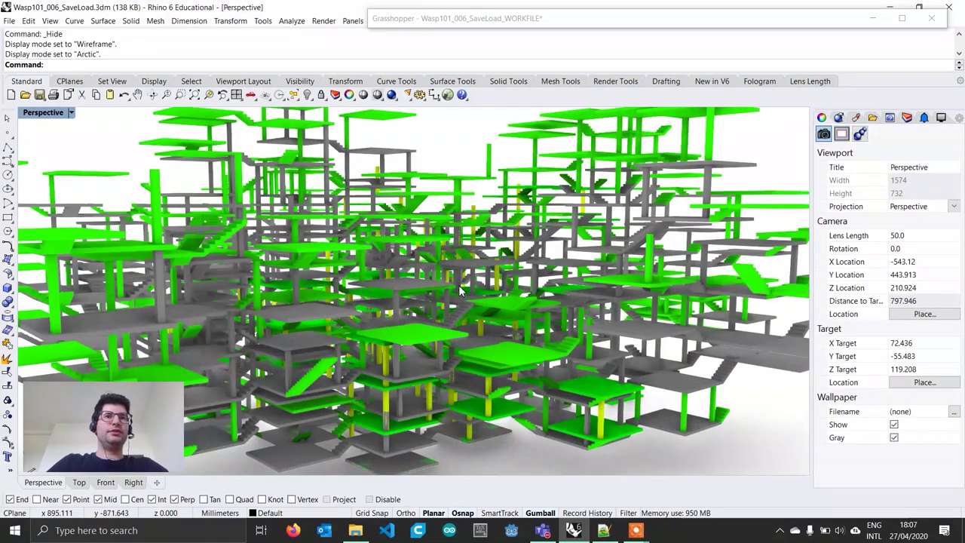
scroll(458, 284, "down", 3)
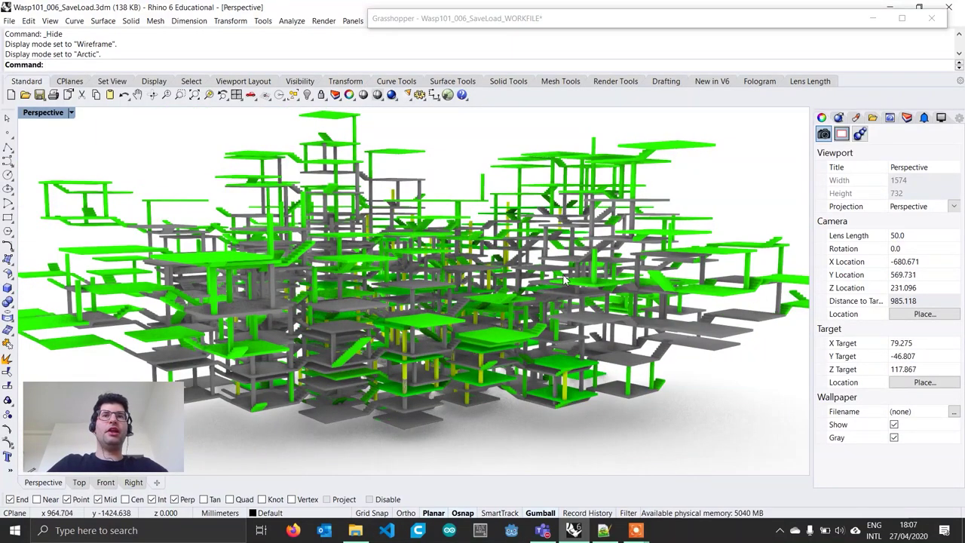
scroll(417, 286, "up", 3)
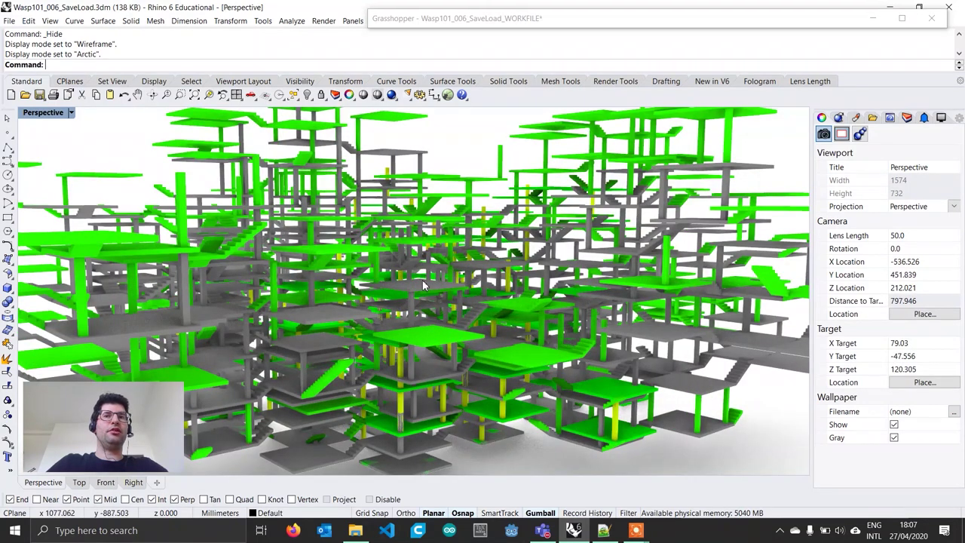